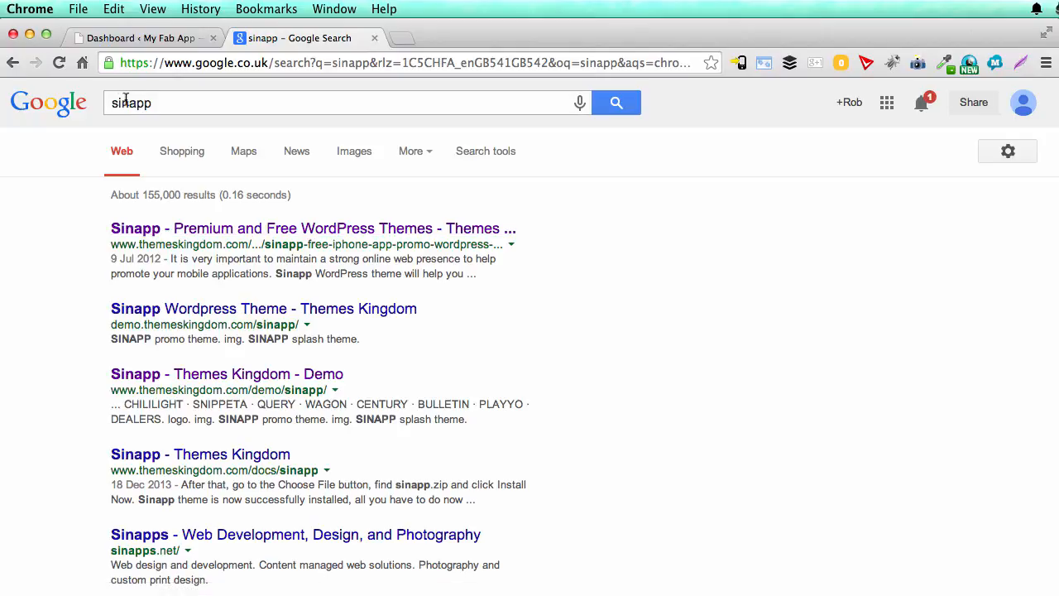
Step: Open the Themes Kingdom page for the Sinapp WordPress theme from the search results and launch its demo
{"action": "left_click", "coordinate": [306, 234]}
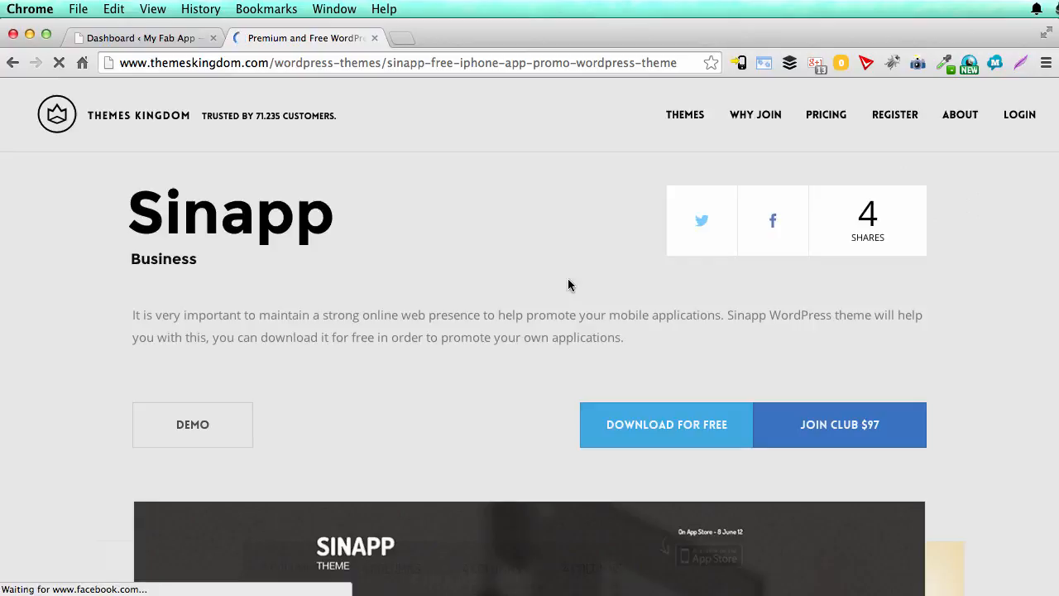
{"action": "scroll", "coordinate": [441, 311], "scroll_direction": "down", "scroll_amount": 3}
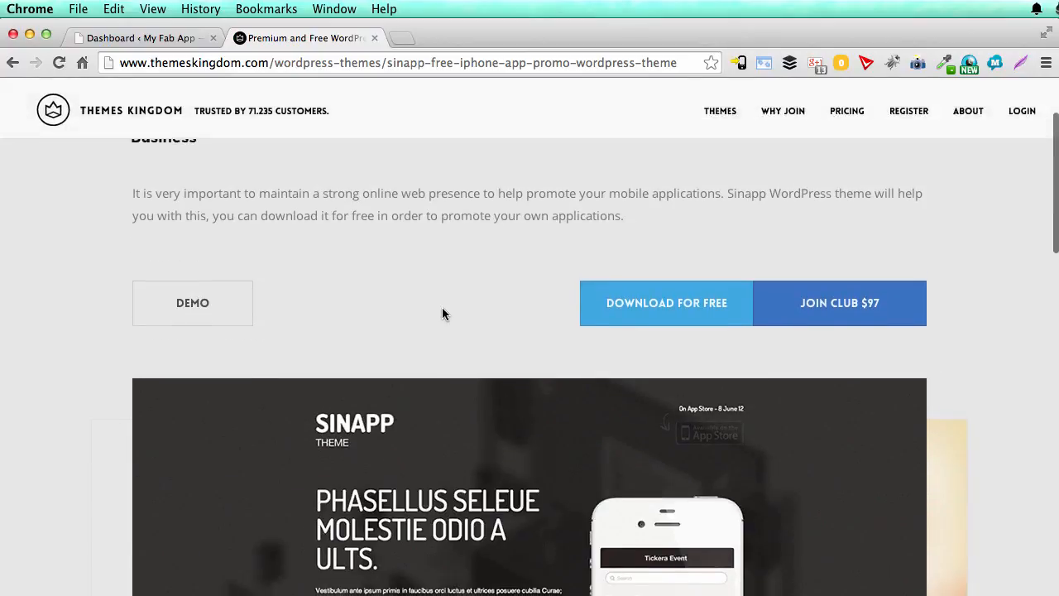
{"action": "left_click", "coordinate": [206, 306], "text": "super"}
{"action": "left_click", "coordinate": [473, 38]}
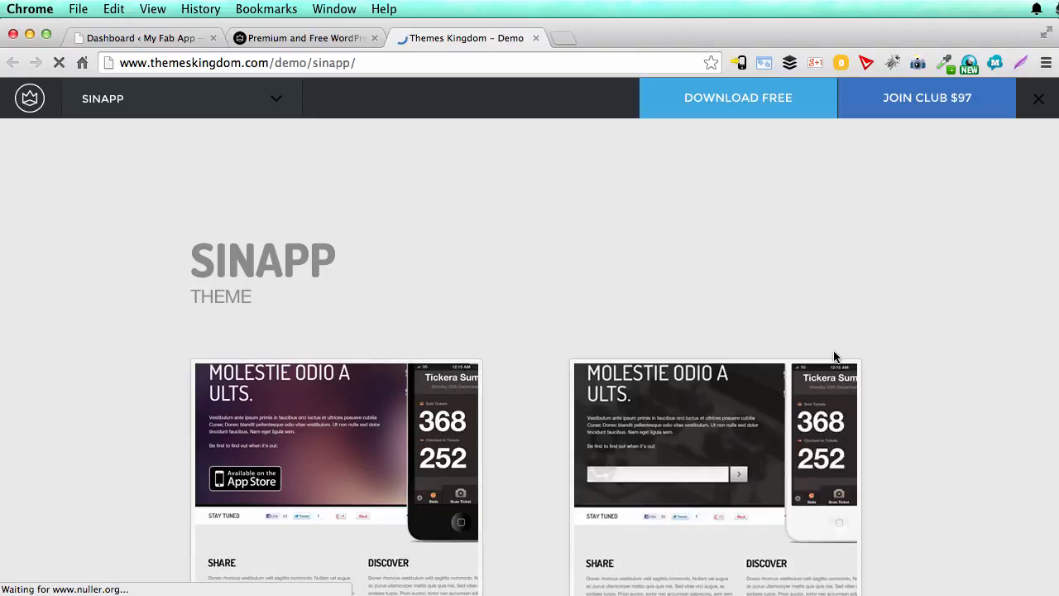
Step: Open the SINAPP promo theme demo and examine its page from the header down to the footer
{"action": "scroll", "coordinate": [834, 356], "scroll_direction": "down", "scroll_amount": 3}
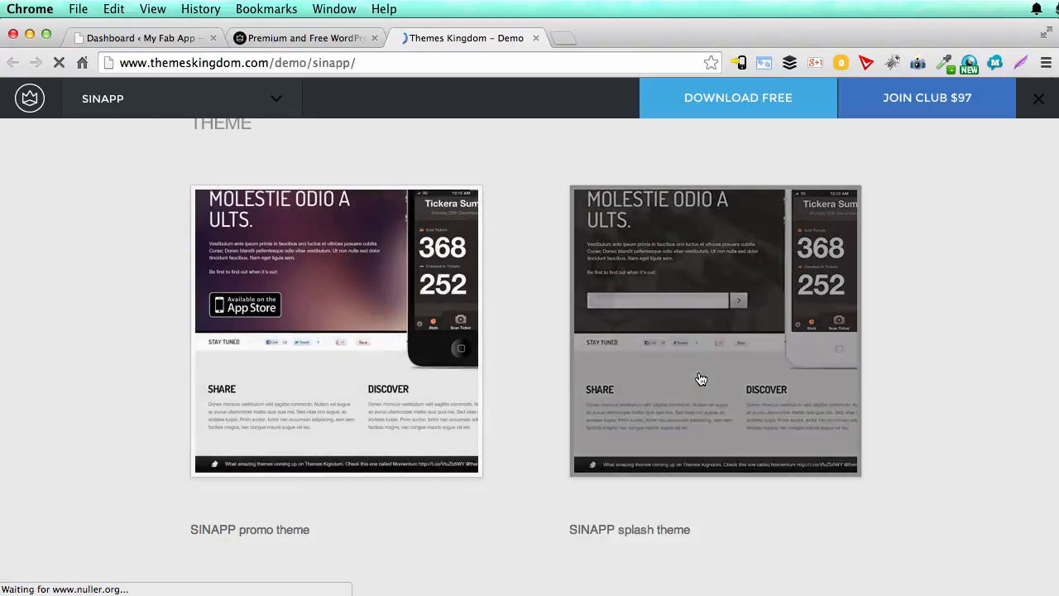
{"action": "left_click", "coordinate": [390, 380]}
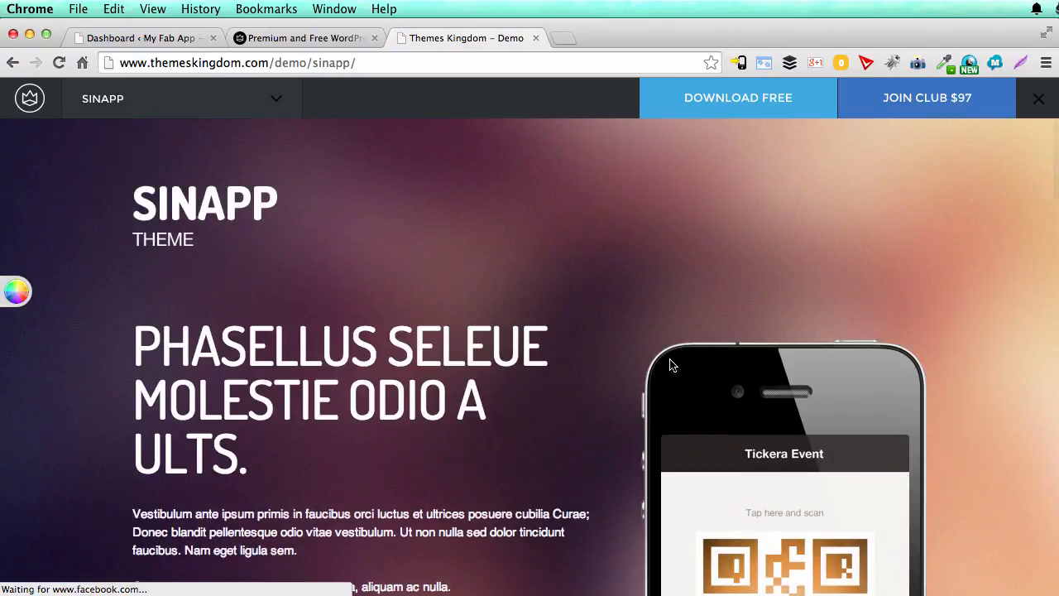
{"action": "scroll", "coordinate": [671, 365], "scroll_direction": "down", "scroll_amount": 10}
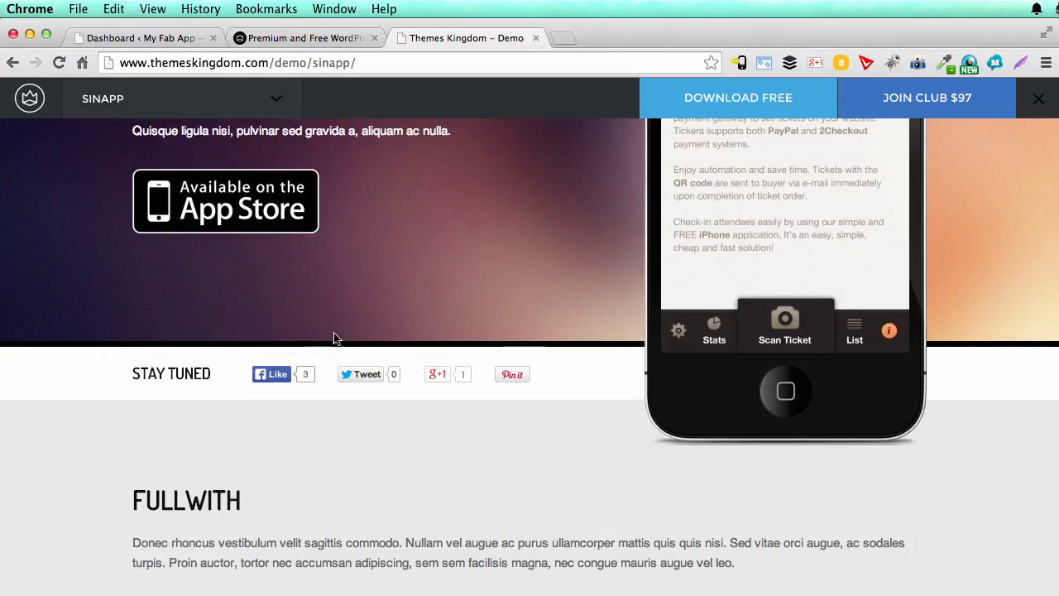
{"action": "scroll", "coordinate": [493, 427], "scroll_direction": "down", "scroll_amount": 6}
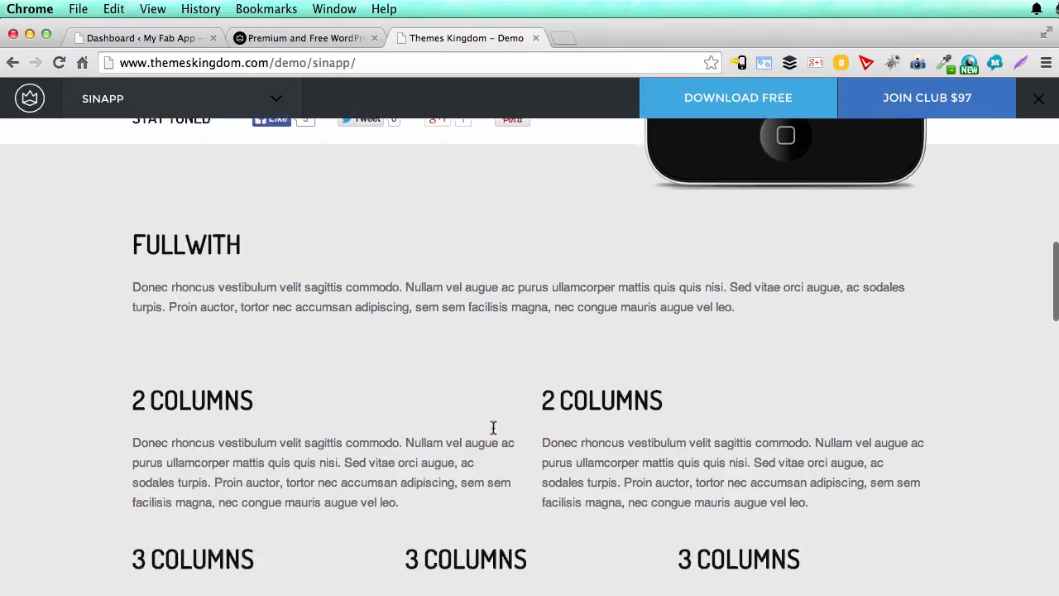
{"action": "scroll", "coordinate": [493, 427], "scroll_direction": "down", "scroll_amount": 18}
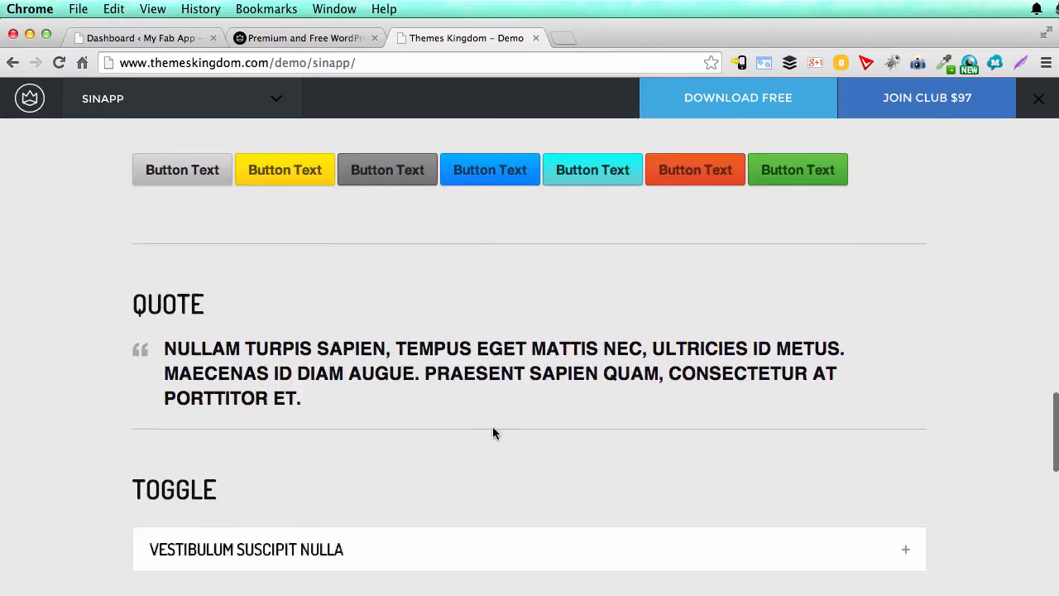
{"action": "scroll", "coordinate": [493, 430], "scroll_direction": "down", "scroll_amount": 16}
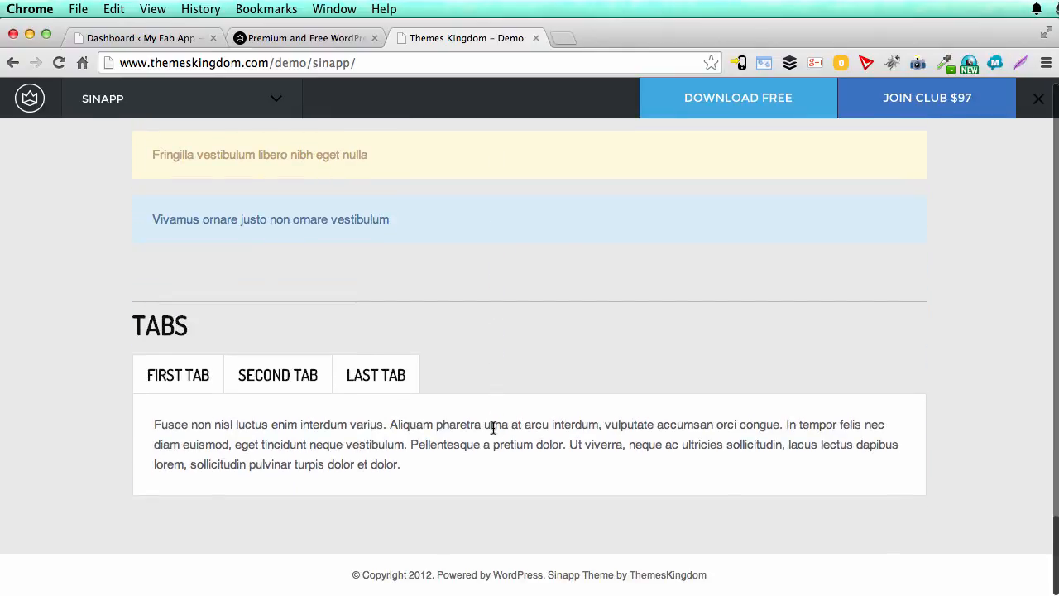
{"action": "scroll", "coordinate": [383, 461], "scroll_direction": "up", "scroll_amount": 20}
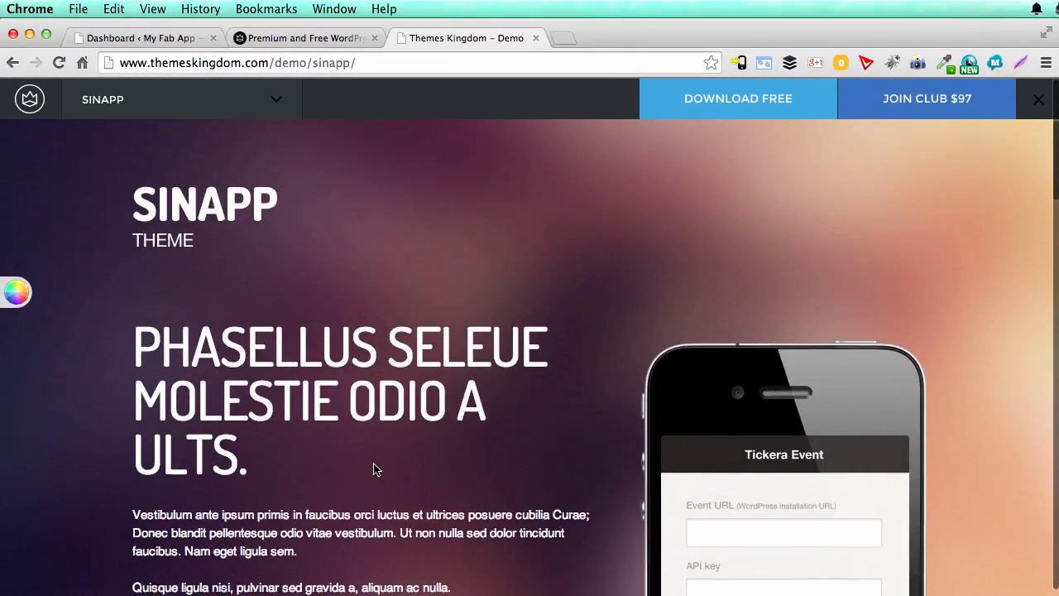
Step: Open the free download registration form and fill in the full name and e-mail from the saved autofill entry
{"action": "left_click", "coordinate": [713, 108]}
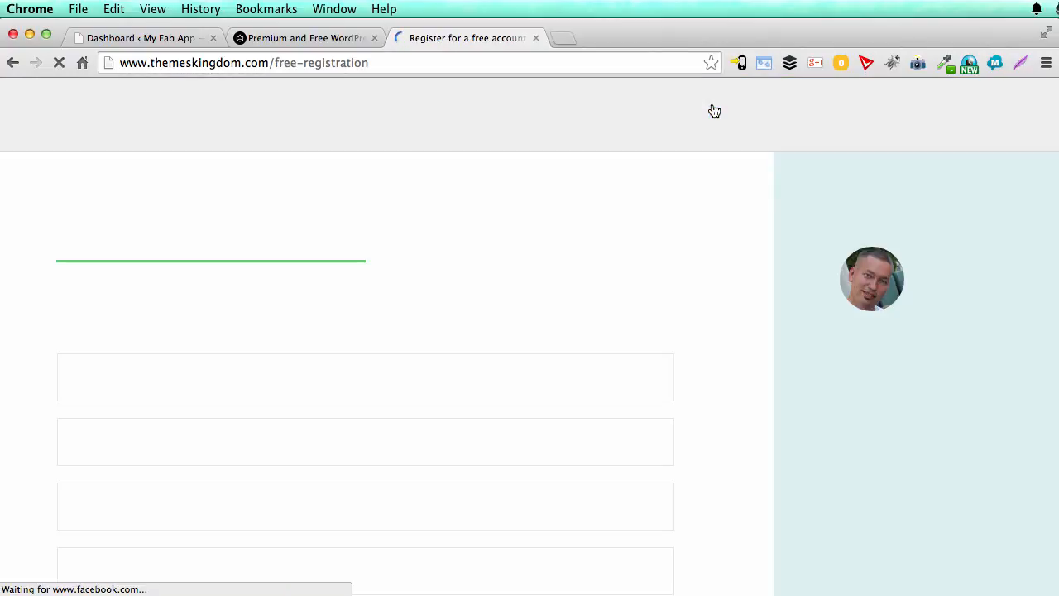
{"action": "left_click", "coordinate": [283, 373]}
{"action": "type", "text": "Ro"}
{"action": "key", "text": "Down"}
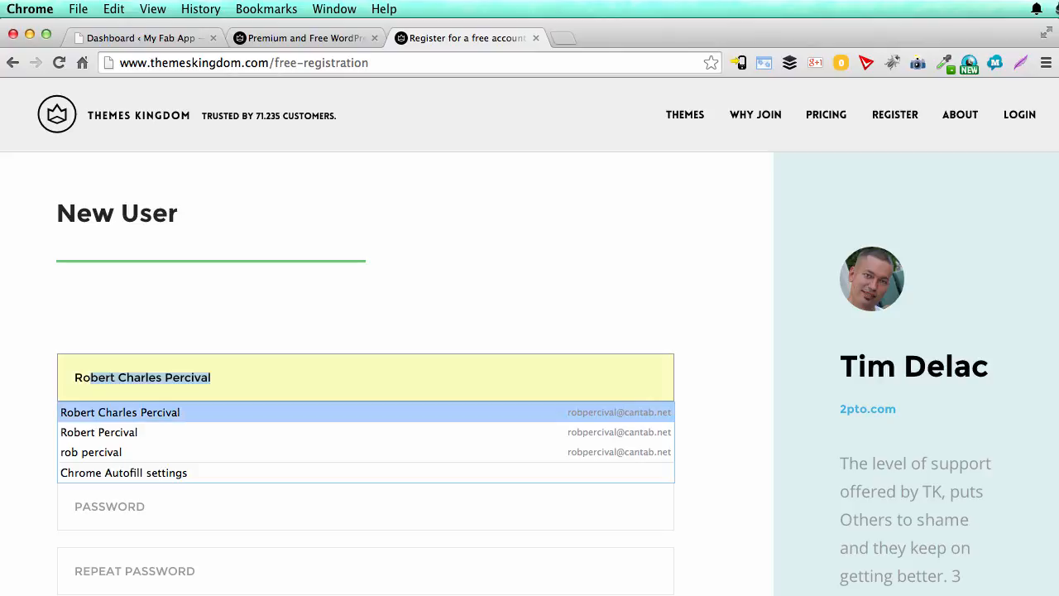
{"action": "key", "text": "Return"}
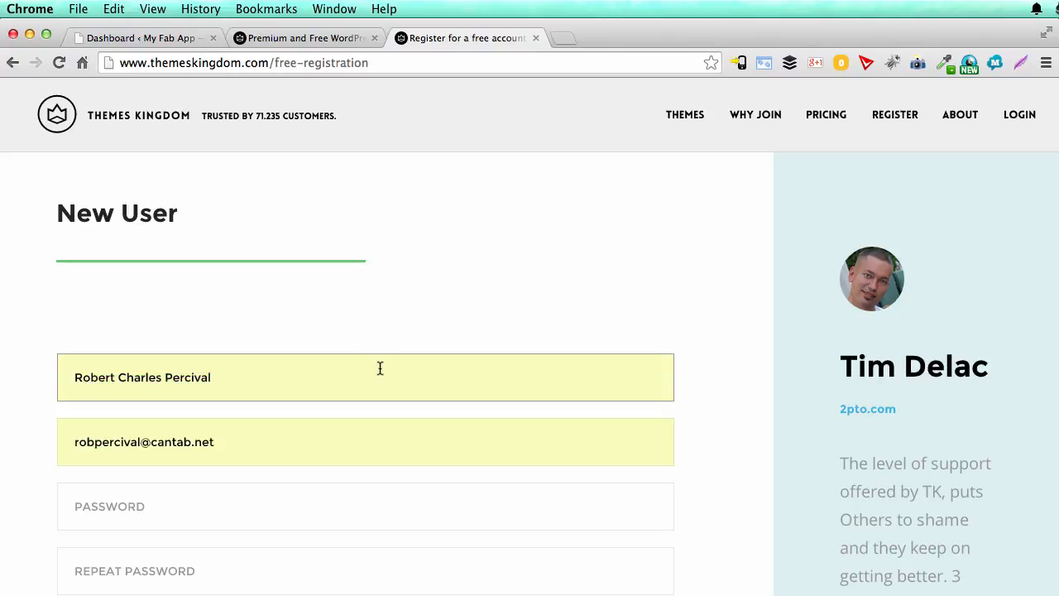
Step: Enter the account password, repeat it in the confirmation field, and register the account
{"action": "scroll", "coordinate": [380, 368], "scroll_direction": "down", "scroll_amount": 5}
{"action": "left_click", "coordinate": [239, 291]}
{"action": "type", "text": "pa"}
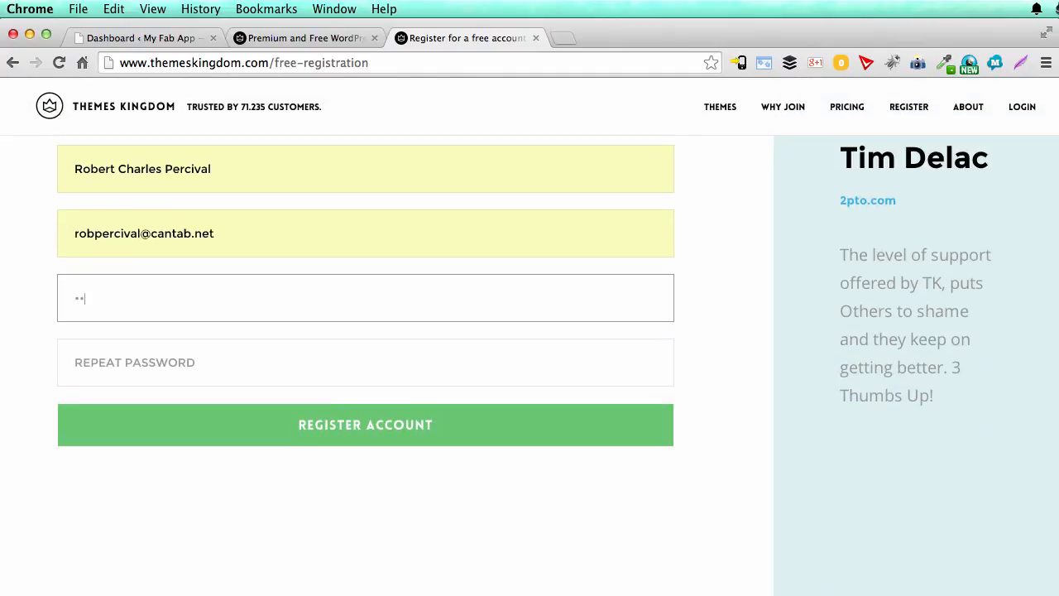
{"action": "left_click", "coordinate": [204, 359]}
{"action": "type", "text": "pass"}
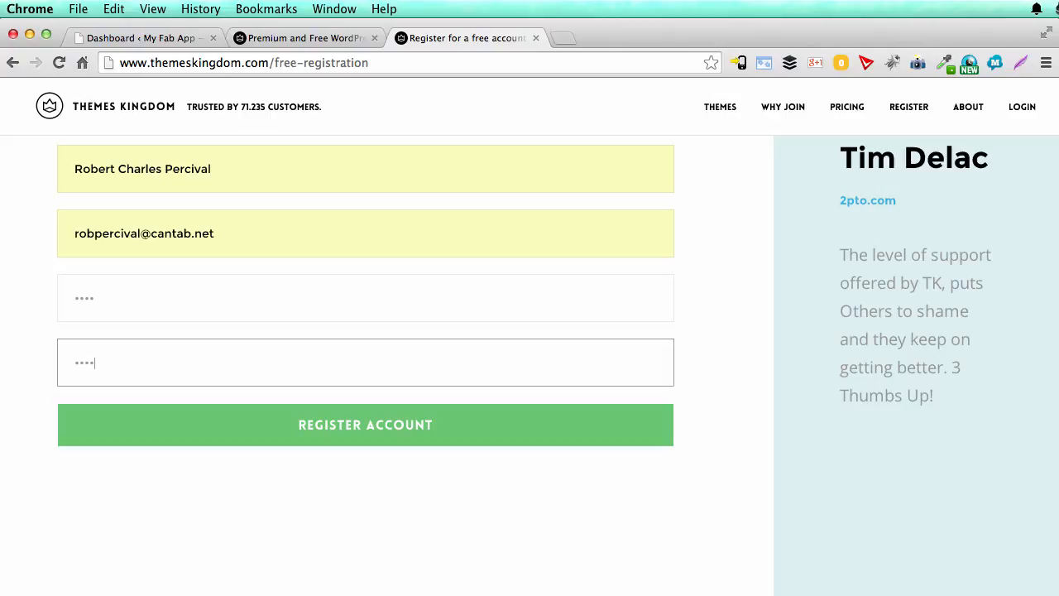
{"action": "left_click", "coordinate": [251, 451]}
{"action": "left_click", "coordinate": [268, 436]}
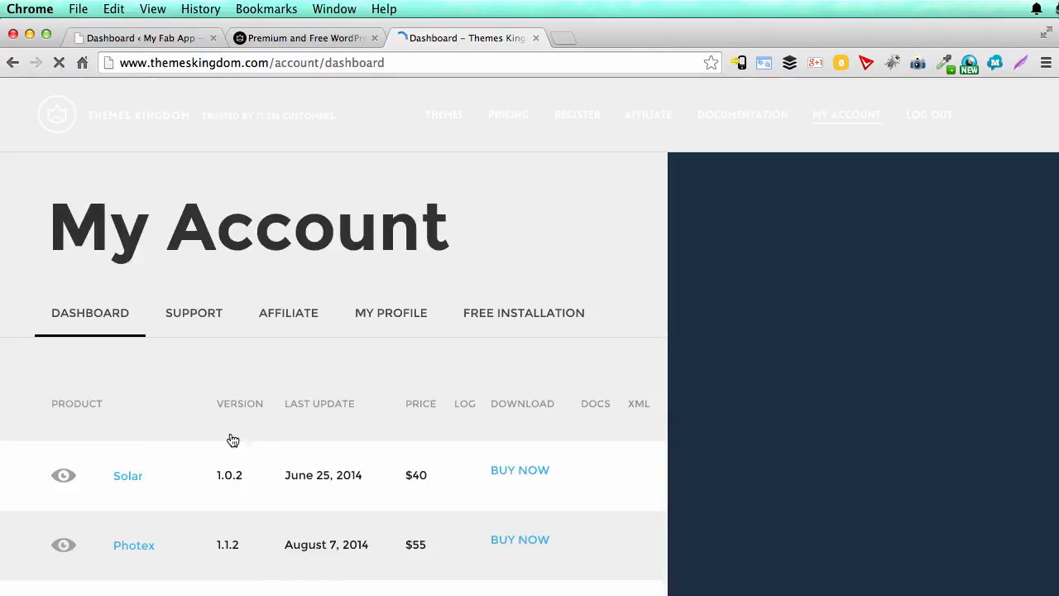
Step: Find Sinapp in the account's product list and download its WordPress theme file to the Desktop as sinapp
{"action": "scroll", "coordinate": [214, 434], "scroll_direction": "down", "scroll_amount": 3}
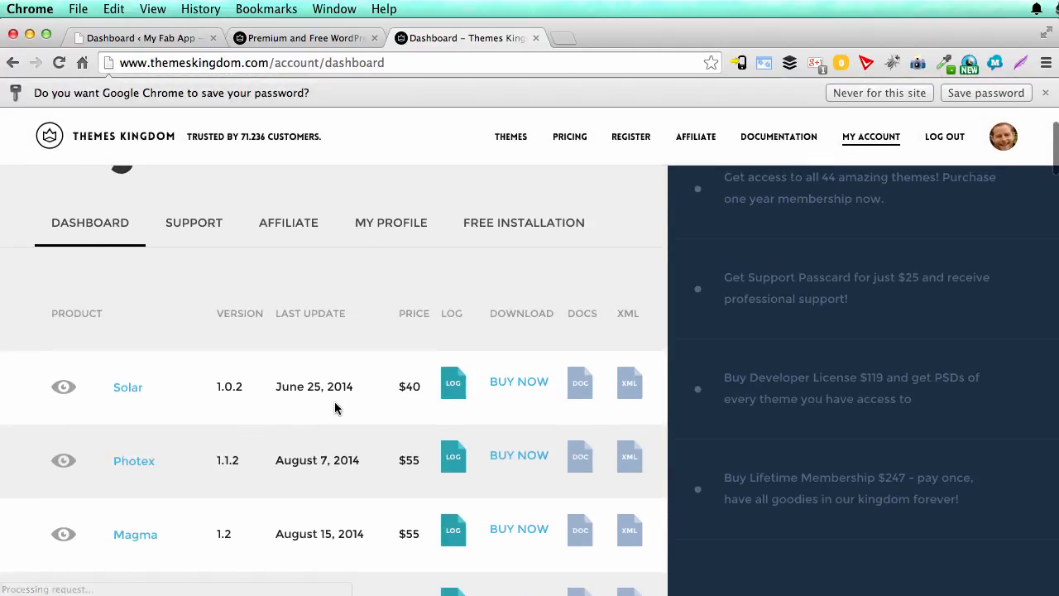
{"action": "right_click", "coordinate": [334, 401]}
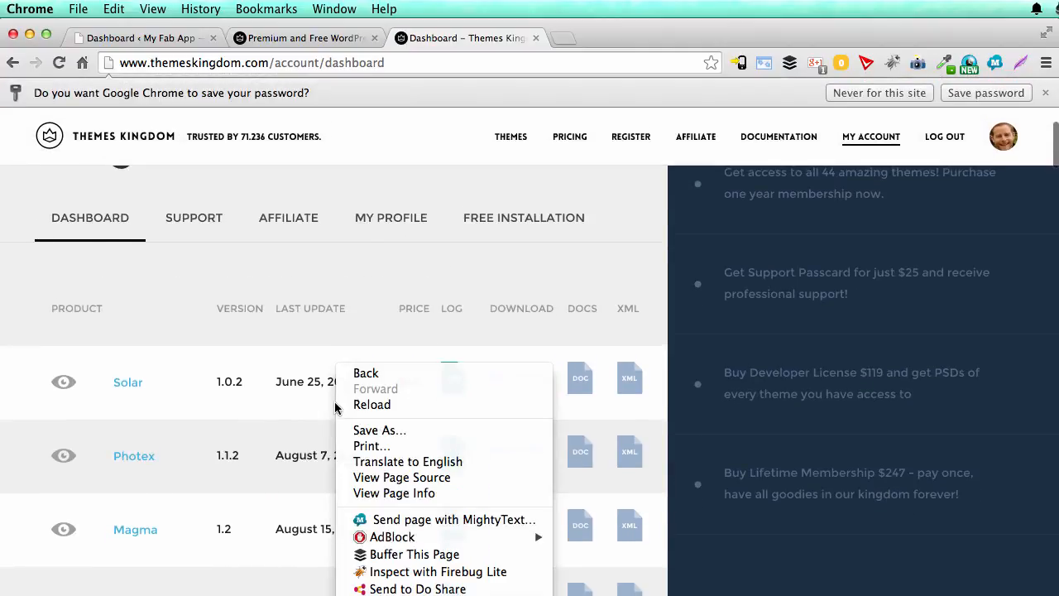
{"action": "left_click", "coordinate": [979, 97]}
{"action": "scroll", "coordinate": [716, 217], "scroll_direction": "down", "scroll_amount": 5}
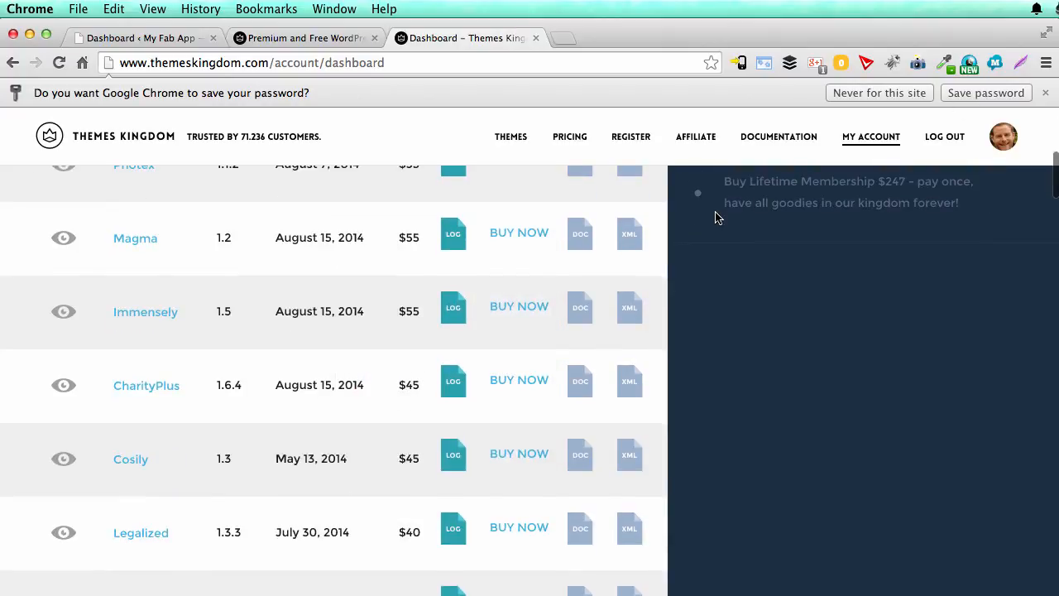
{"action": "scroll", "coordinate": [716, 216], "scroll_direction": "down", "scroll_amount": 2}
{"action": "key", "text": "super+f"}
{"action": "type", "text": "sinapp"}
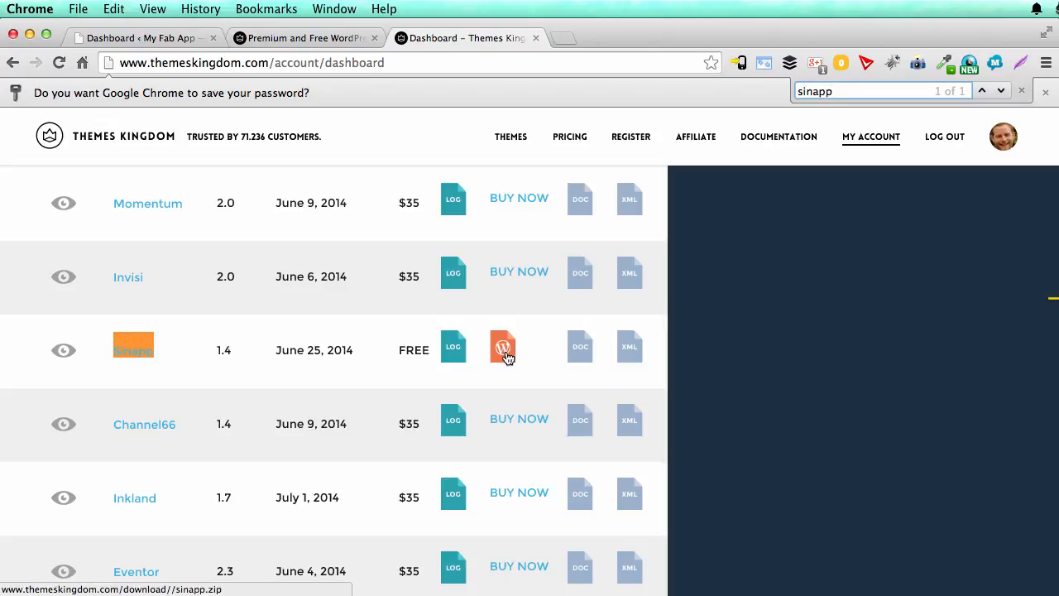
{"action": "left_click", "coordinate": [507, 354]}
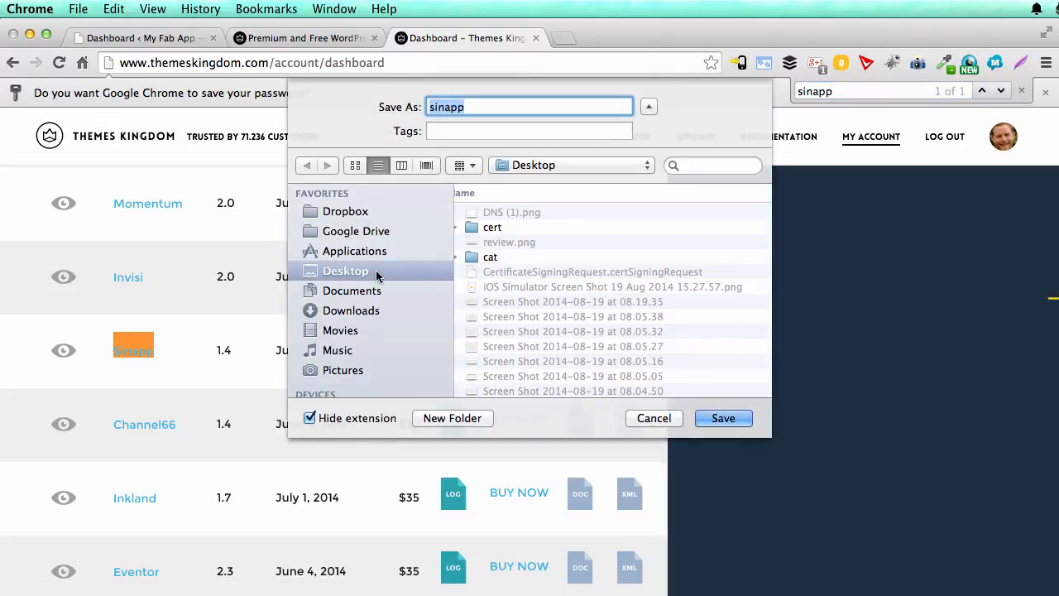
{"action": "left_click", "coordinate": [718, 419]}
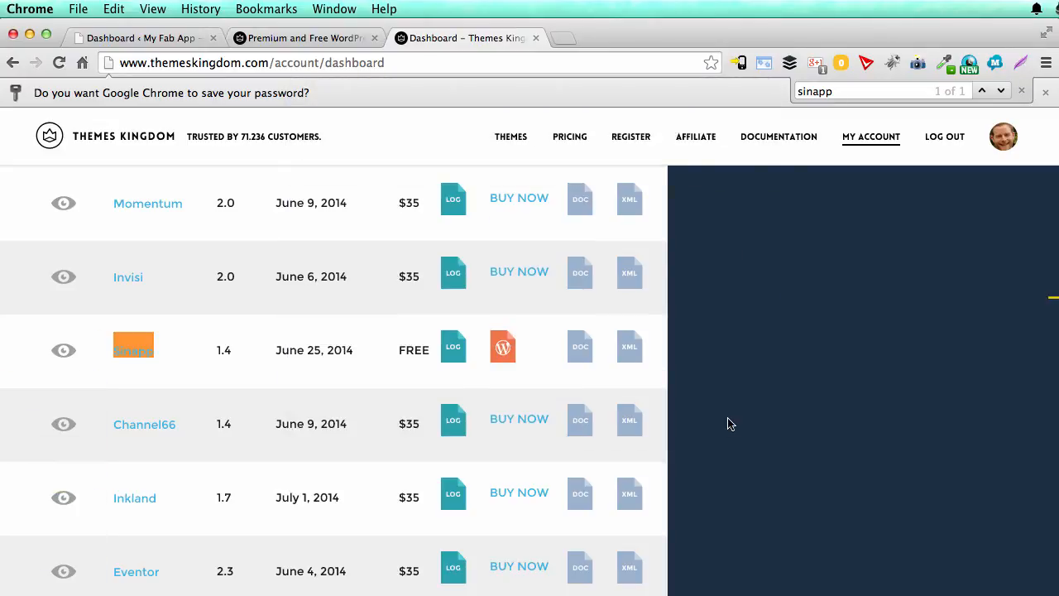
Step: Switch to the My Fab App WordPress dashboard and open the upload form for adding a new theme
{"action": "left_click", "coordinate": [145, 38]}
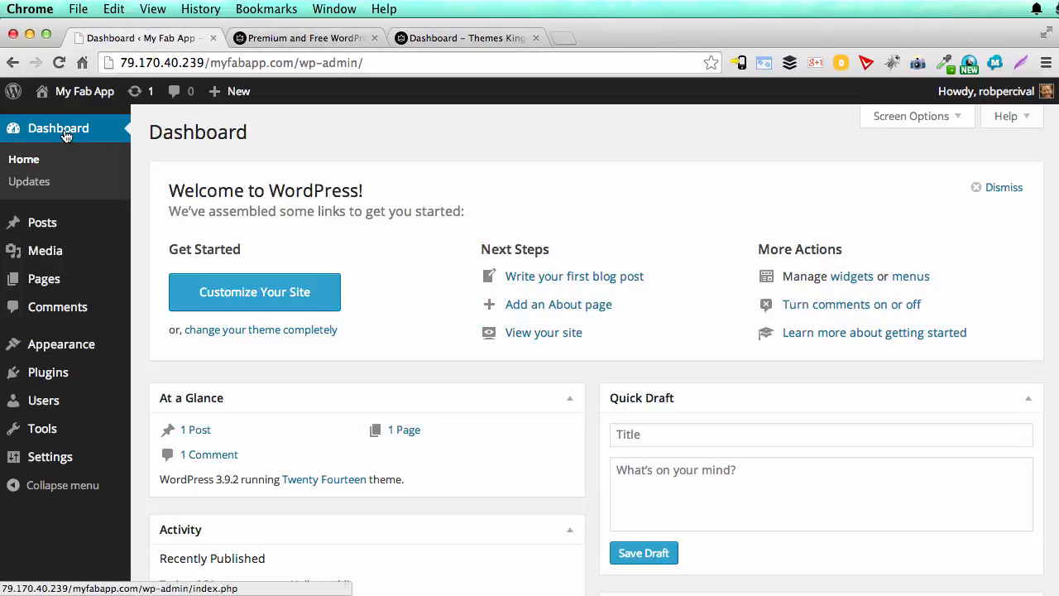
{"action": "mouse_move", "coordinate": [77, 353]}
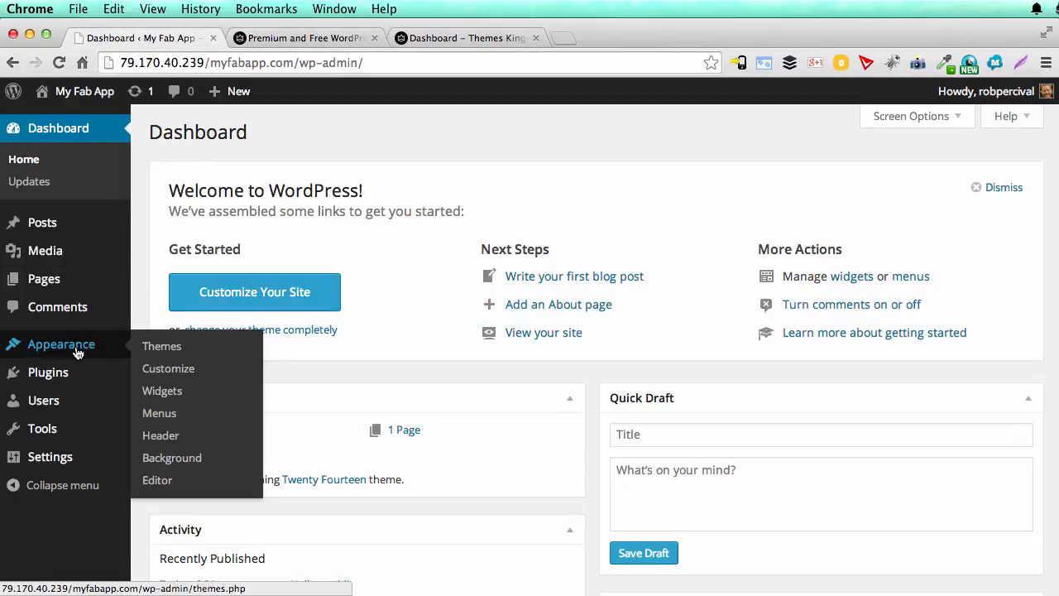
{"action": "left_click", "coordinate": [151, 351]}
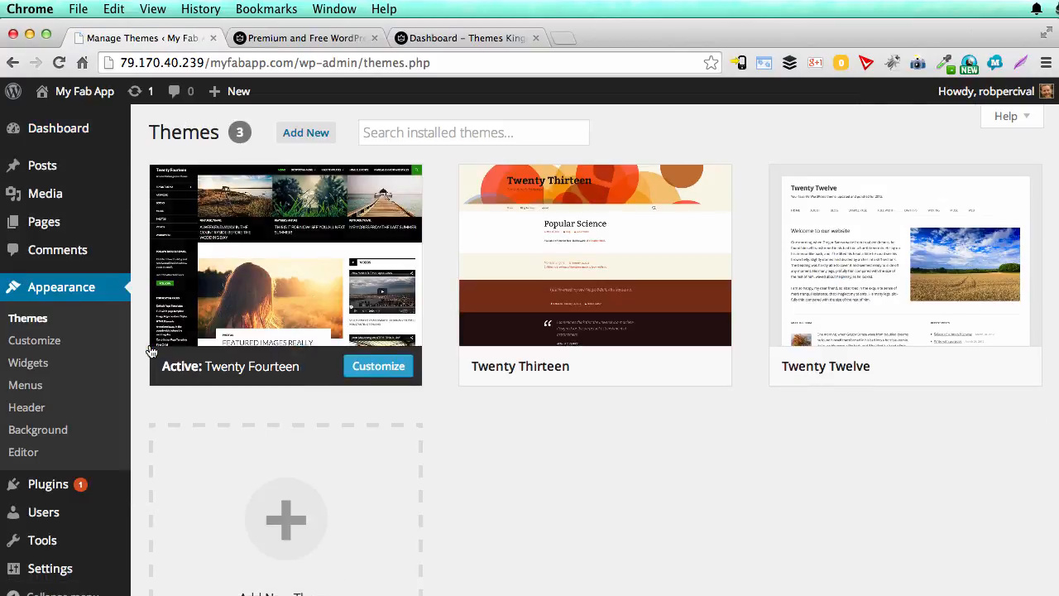
{"action": "mouse_move", "coordinate": [313, 306]}
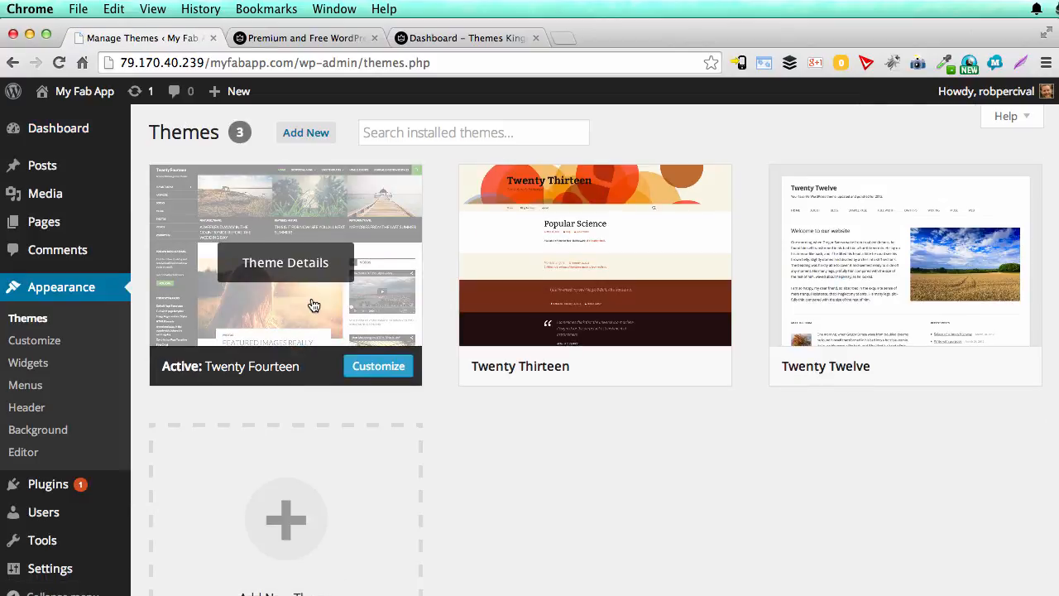
{"action": "left_click", "coordinate": [294, 139]}
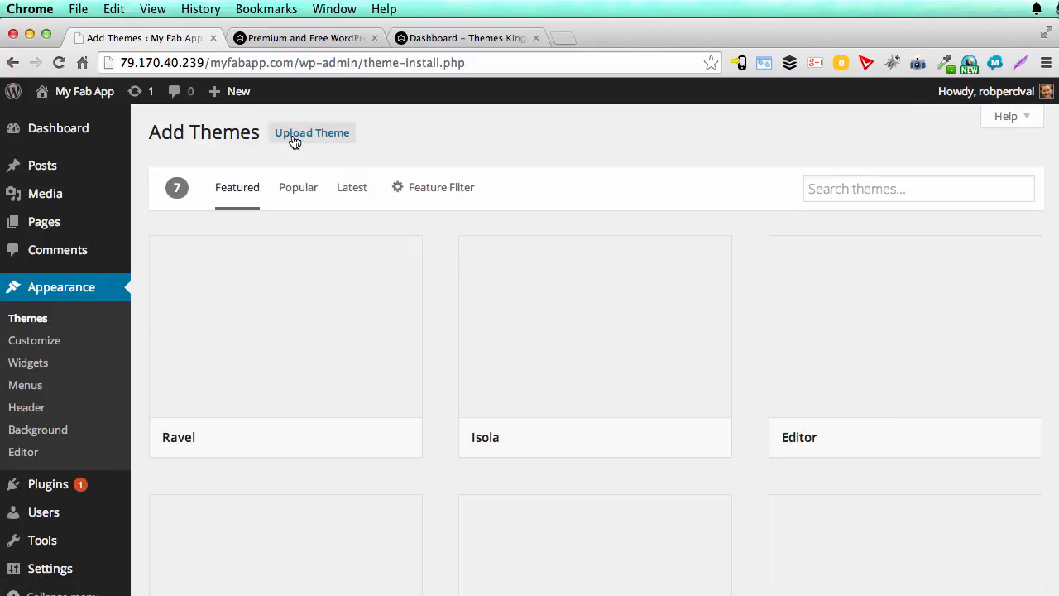
{"action": "left_click", "coordinate": [294, 140]}
Step: Install the theme from sinapp.zip on the Desktop and activate it
{"action": "left_click", "coordinate": [488, 277]}
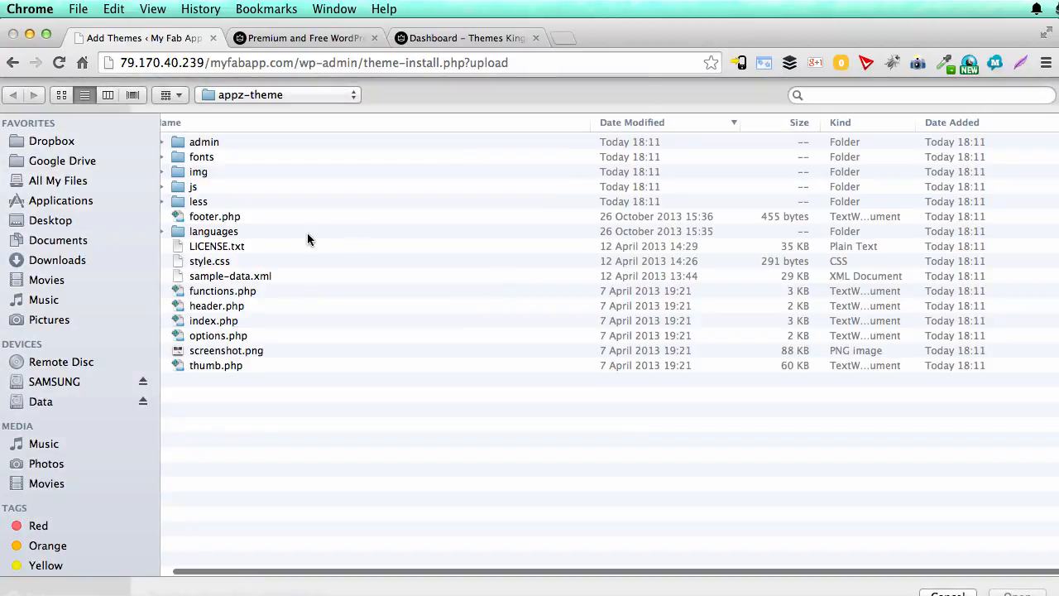
{"action": "key", "text": "super+Up"}
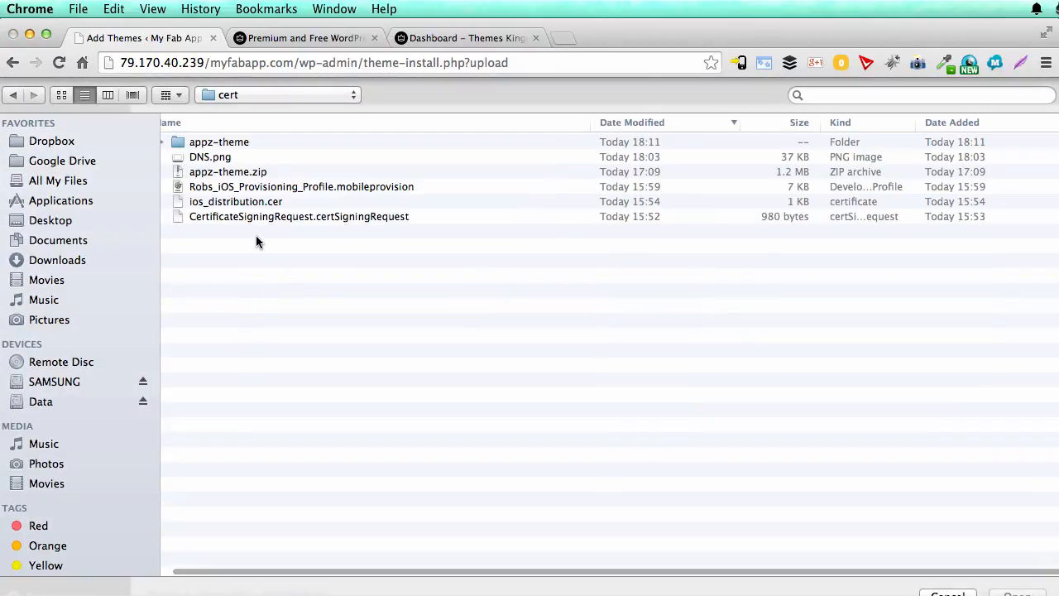
{"action": "key", "text": "super+shift+d"}
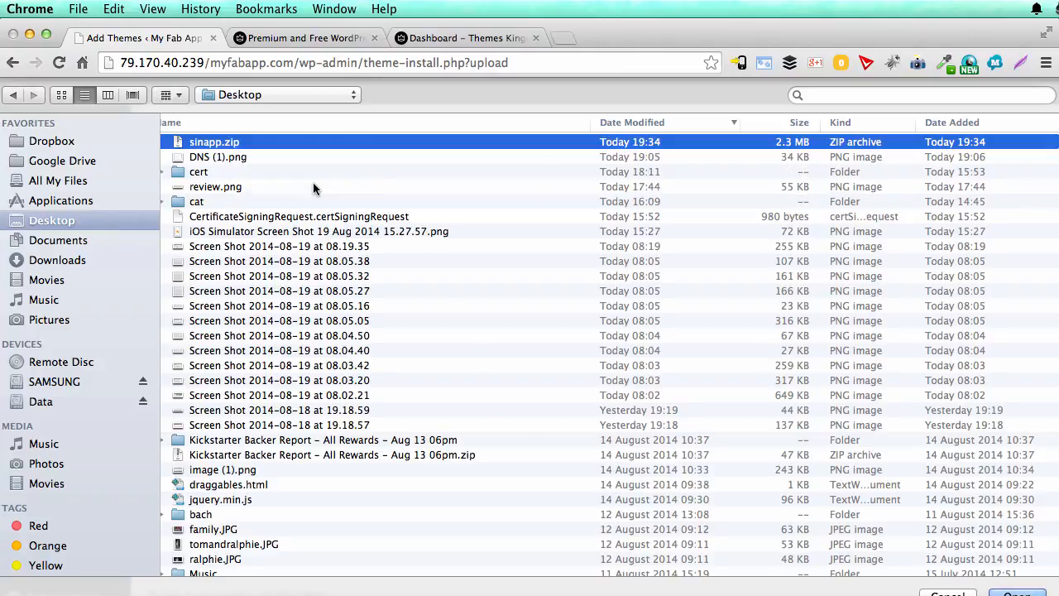
{"action": "double_click", "coordinate": [237, 142]}
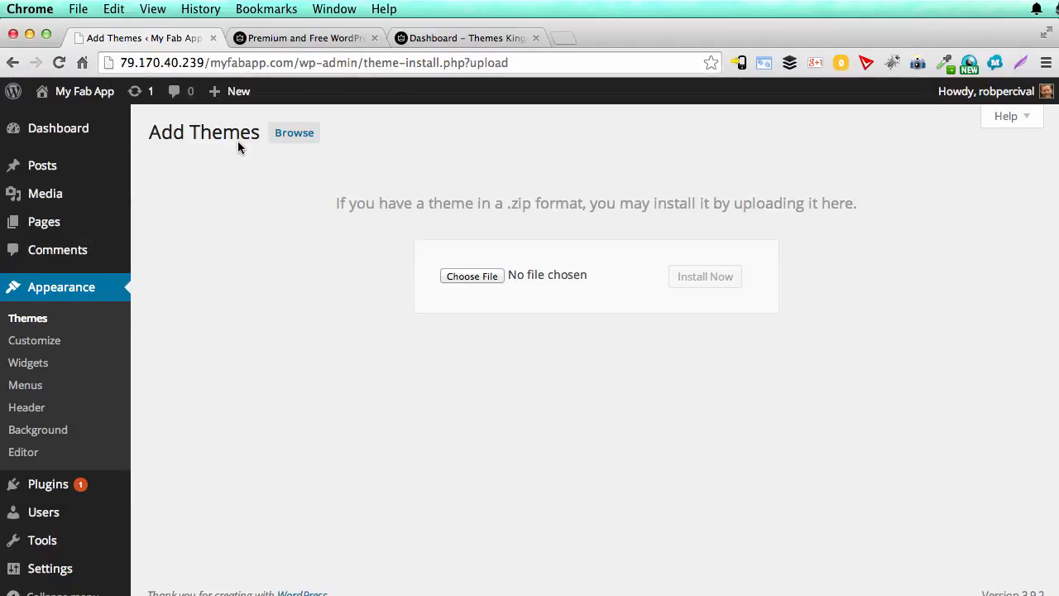
{"action": "left_click", "coordinate": [700, 277]}
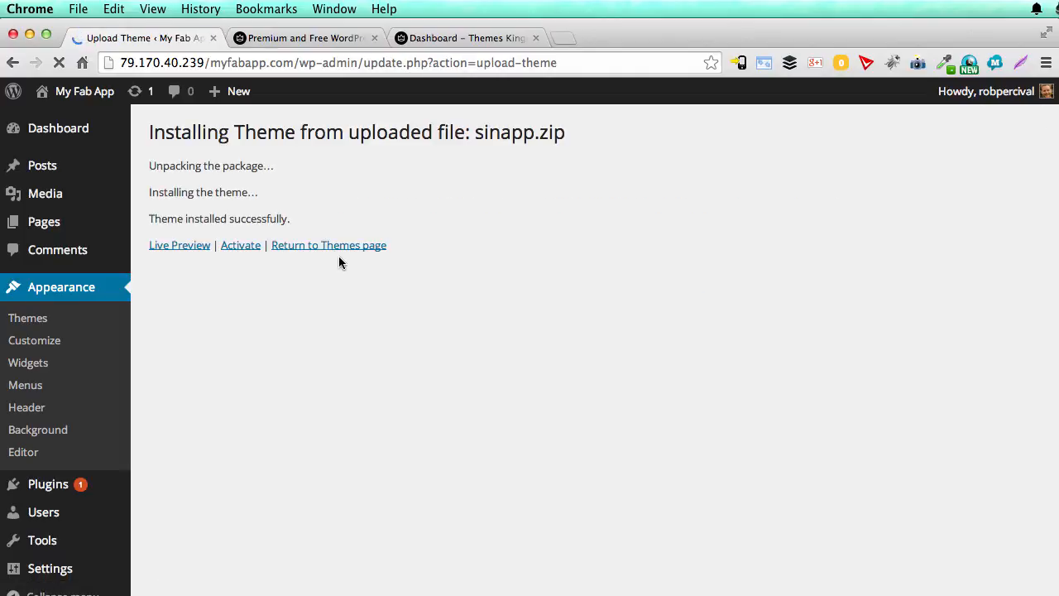
{"action": "left_click", "coordinate": [246, 247]}
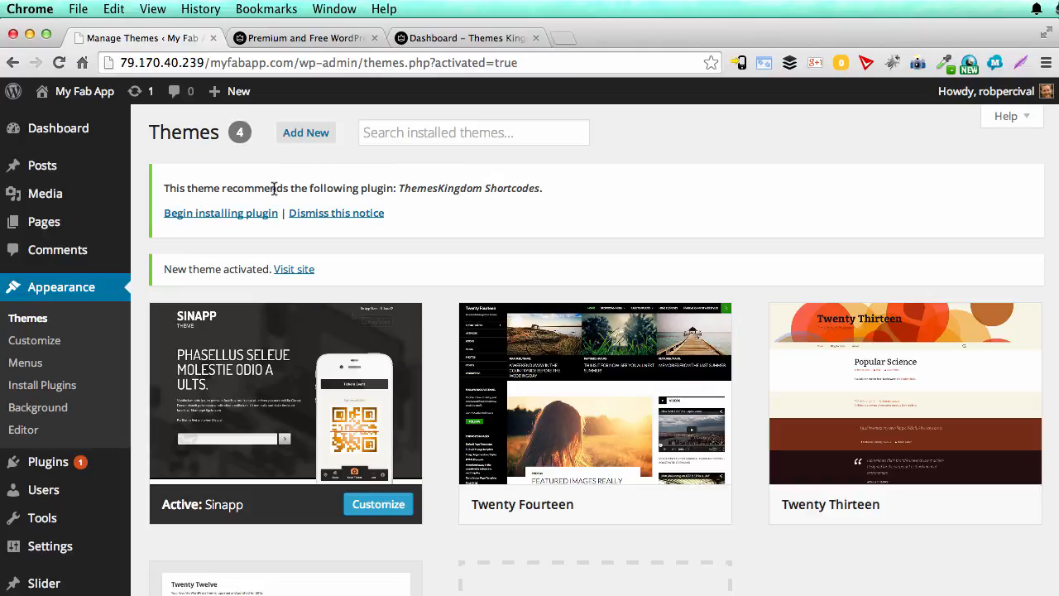
Step: Install the recommended ThemesKingdom Shortcodes plugin
{"action": "left_click", "coordinate": [260, 213]}
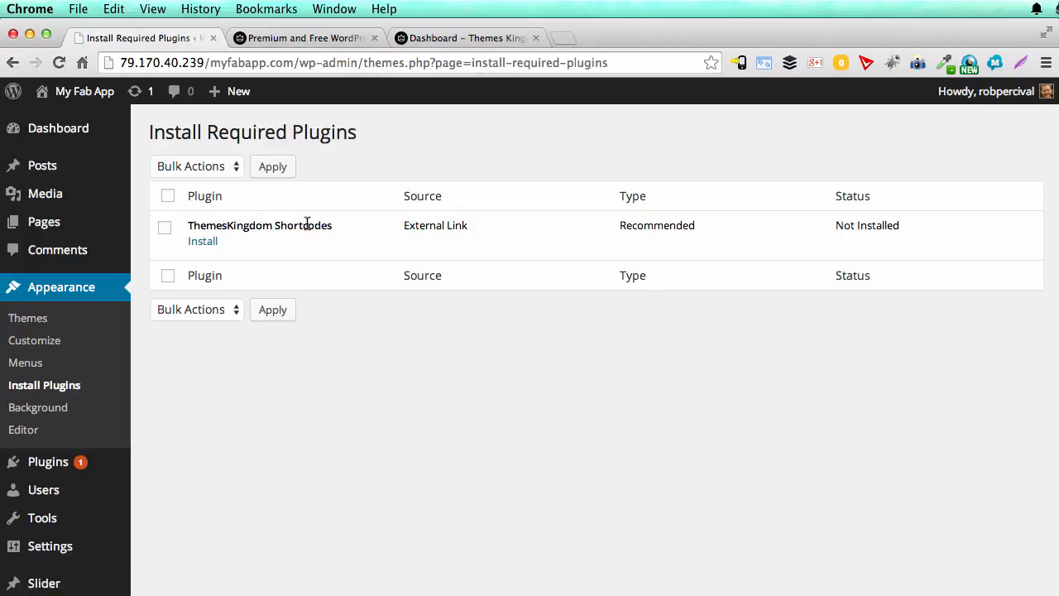
{"action": "left_click", "coordinate": [206, 245]}
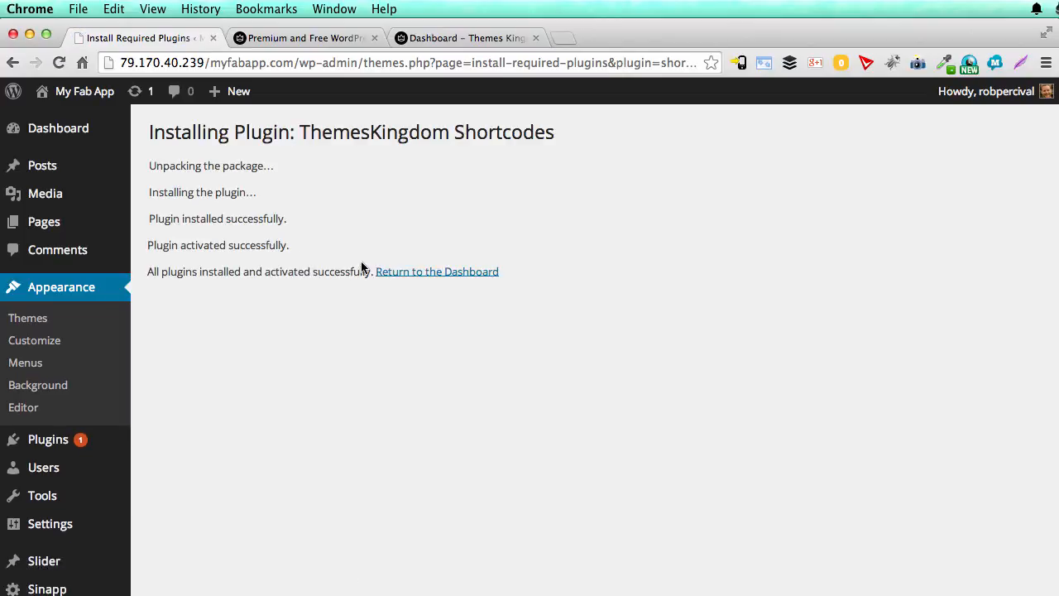
Step: Return to the WordPress dashboard, open the My Fab App site in a separate tab and close the Themes Kingdom account tab
{"action": "left_click", "coordinate": [412, 275]}
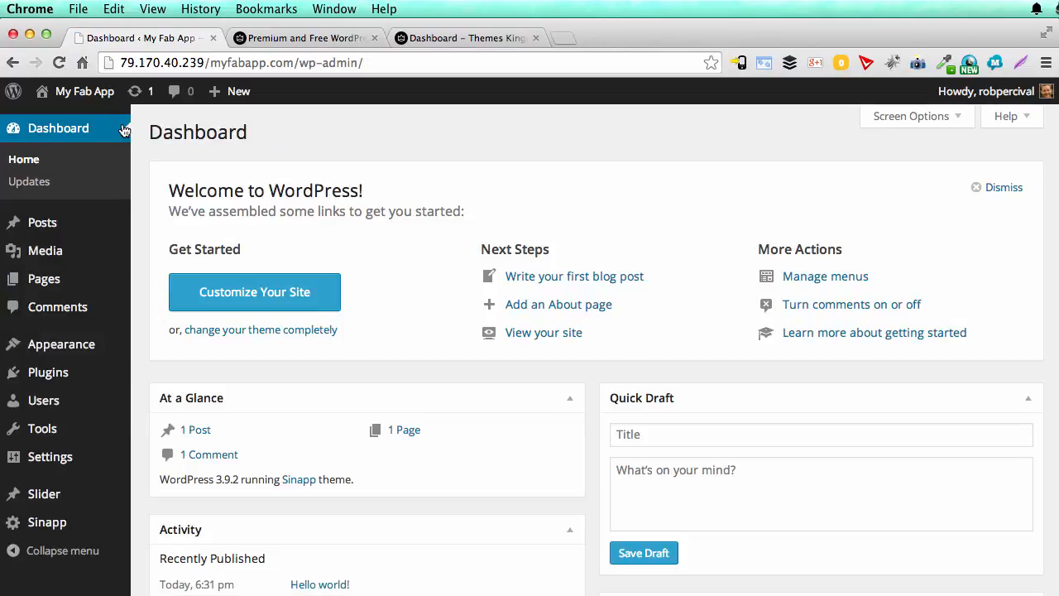
{"action": "mouse_move", "coordinate": [86, 98]}
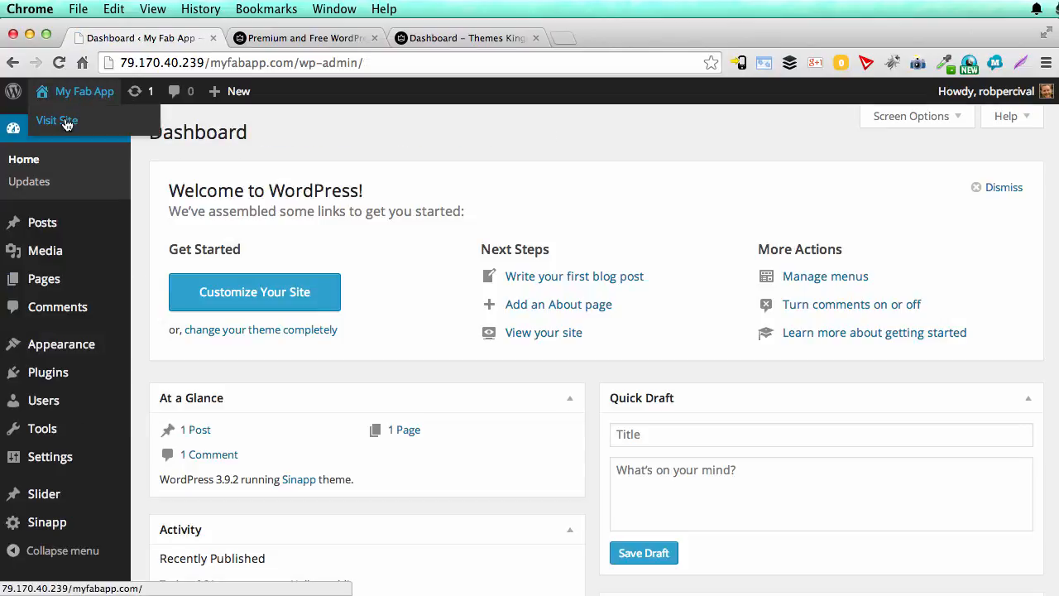
{"action": "left_click", "coordinate": [66, 122], "text": "super"}
{"action": "left_click", "coordinate": [537, 38]}
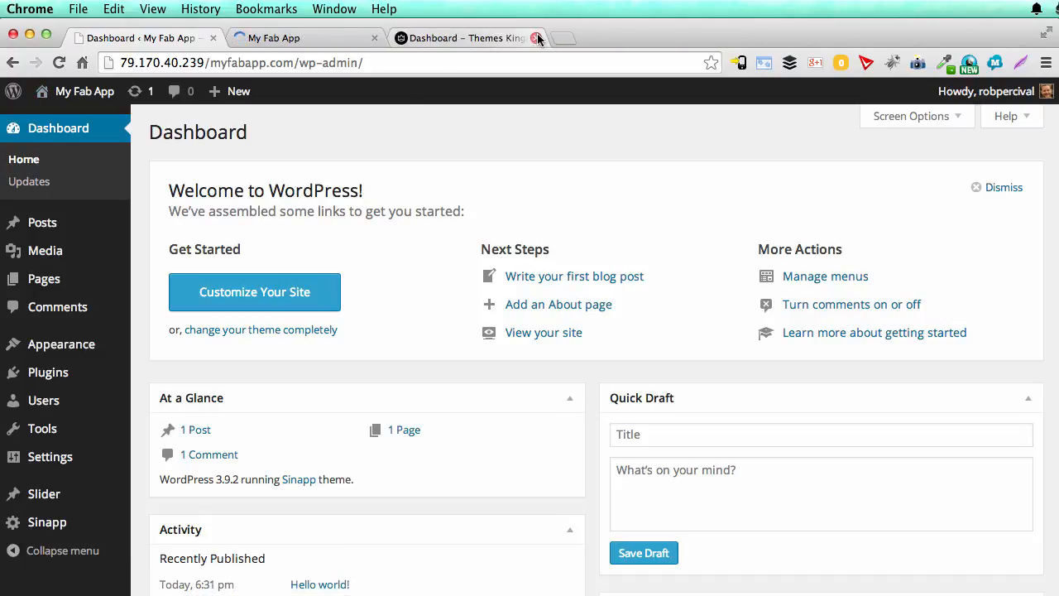
{"action": "left_click", "coordinate": [538, 38]}
{"action": "left_click", "coordinate": [323, 38]}
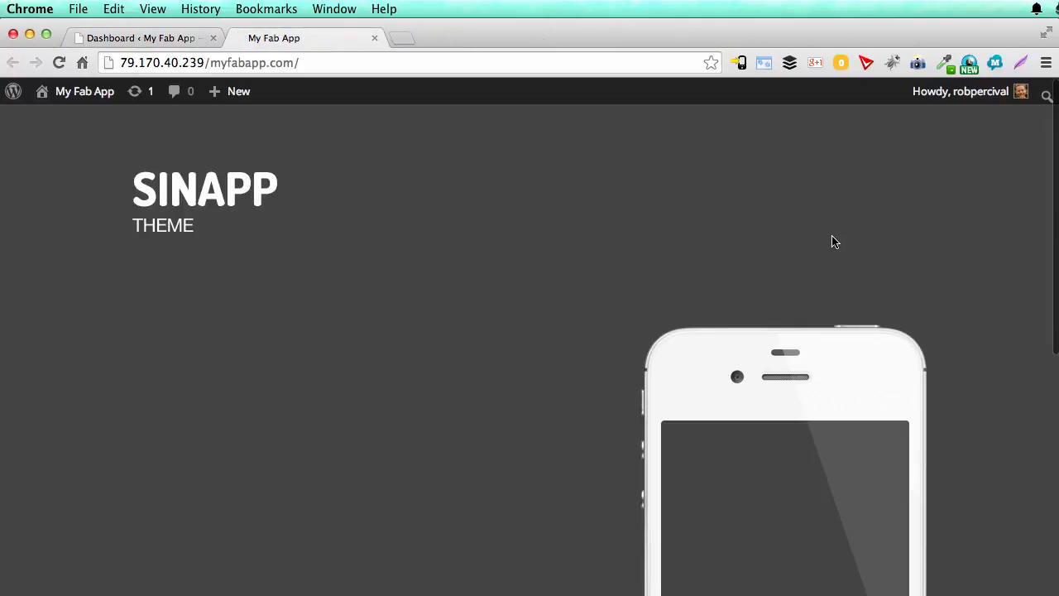
Step: Examine the My Fab App front page with the Sinapp theme from the header down to the footer
{"action": "scroll", "coordinate": [833, 242], "scroll_direction": "down", "scroll_amount": 10}
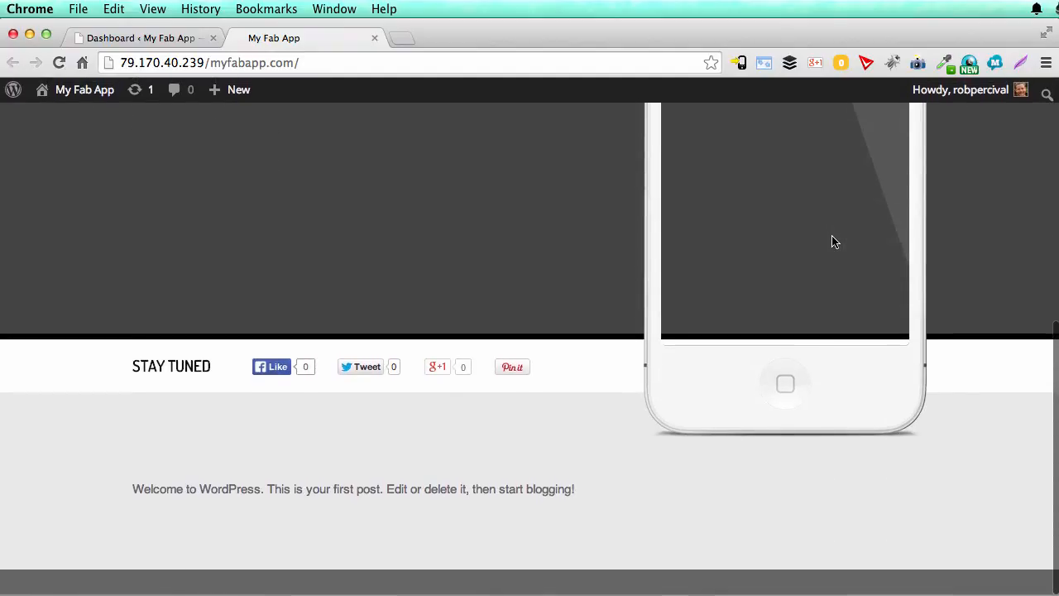
{"action": "scroll", "coordinate": [834, 242], "scroll_direction": "up", "scroll_amount": 10}
{"action": "scroll", "coordinate": [833, 242], "scroll_direction": "down", "scroll_amount": 10}
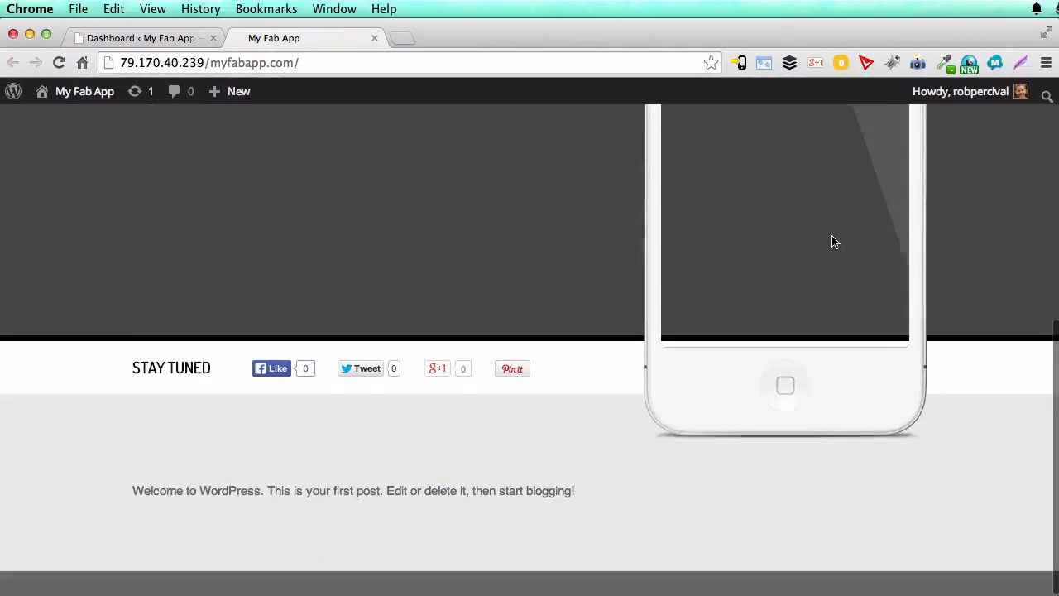
{"action": "scroll", "coordinate": [833, 242], "scroll_direction": "up", "scroll_amount": 10}
{"action": "scroll", "coordinate": [833, 242], "scroll_direction": "down", "scroll_amount": 10}
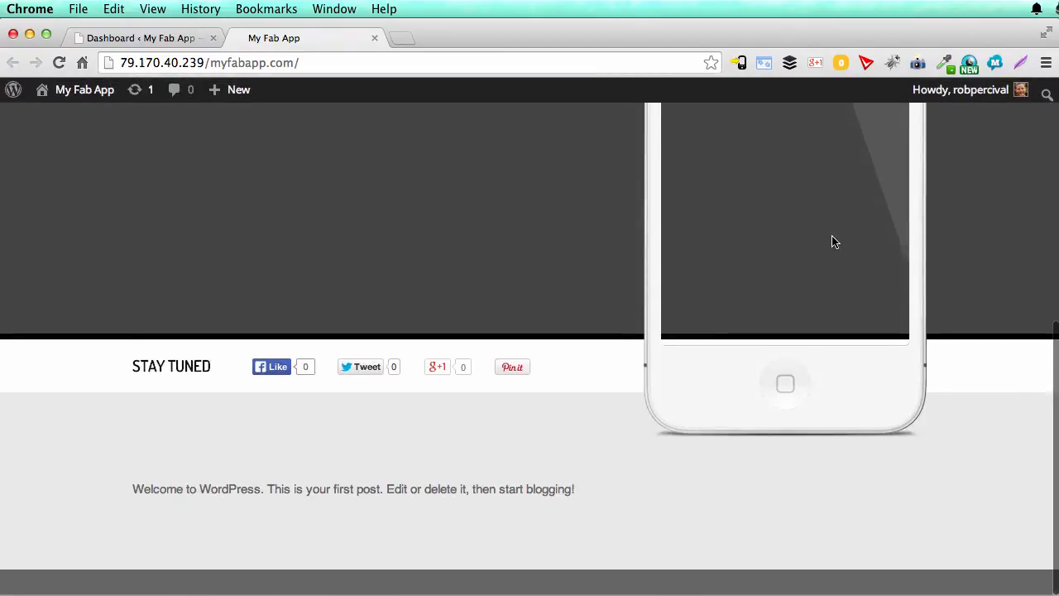
{"action": "scroll", "coordinate": [833, 241], "scroll_direction": "up", "scroll_amount": 10}
{"action": "scroll", "coordinate": [833, 241], "scroll_direction": "down", "scroll_amount": 10}
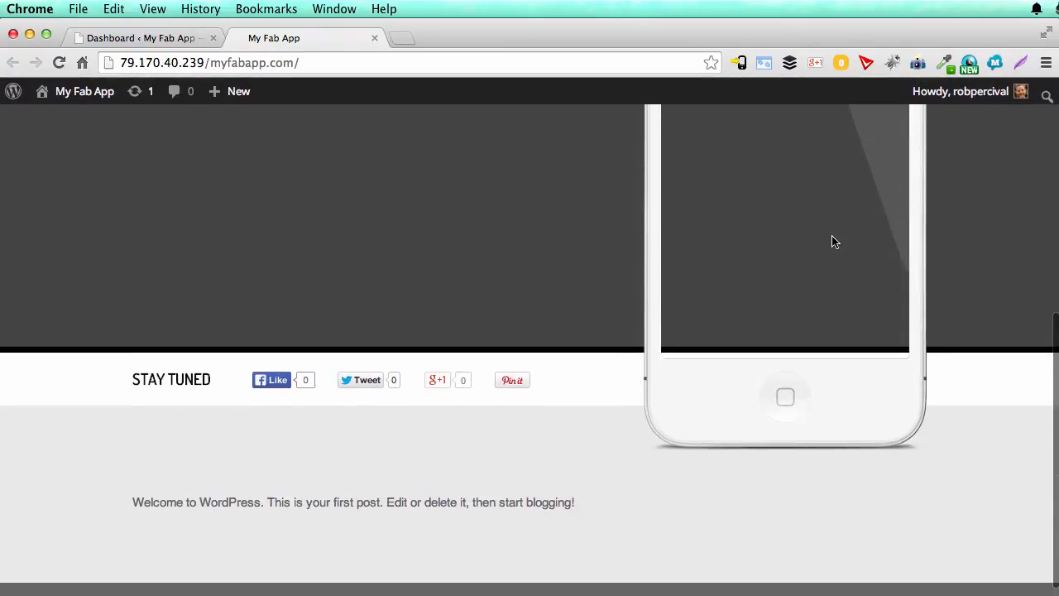
{"action": "scroll", "coordinate": [833, 241], "scroll_direction": "up", "scroll_amount": 10}
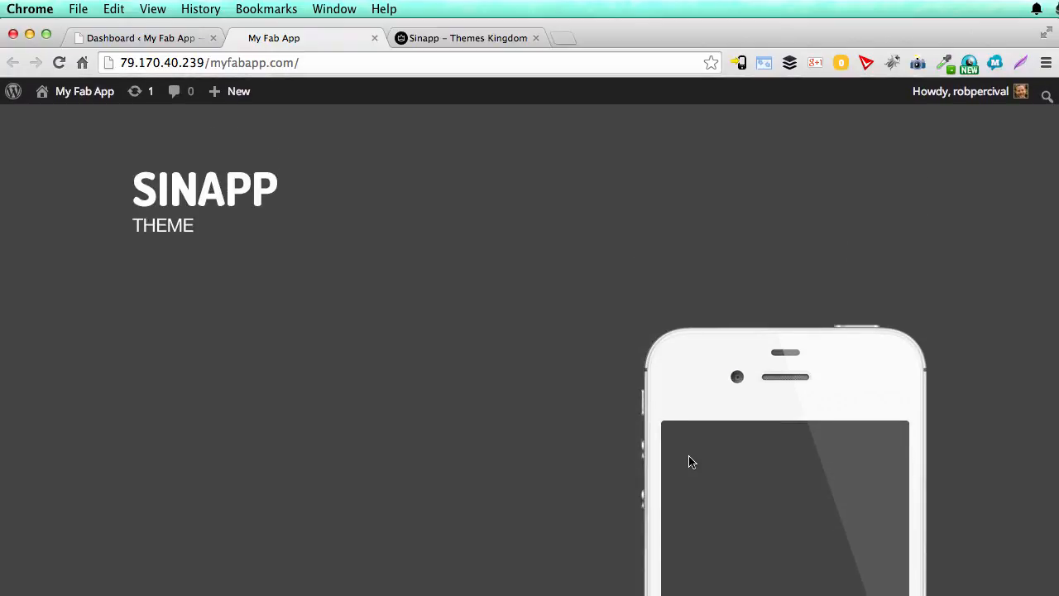
Step: Skim the Sinapp documentation on Themes Kingdom from theme installation through settings, shortcodes and slider to additional support
{"action": "left_click", "coordinate": [447, 42]}
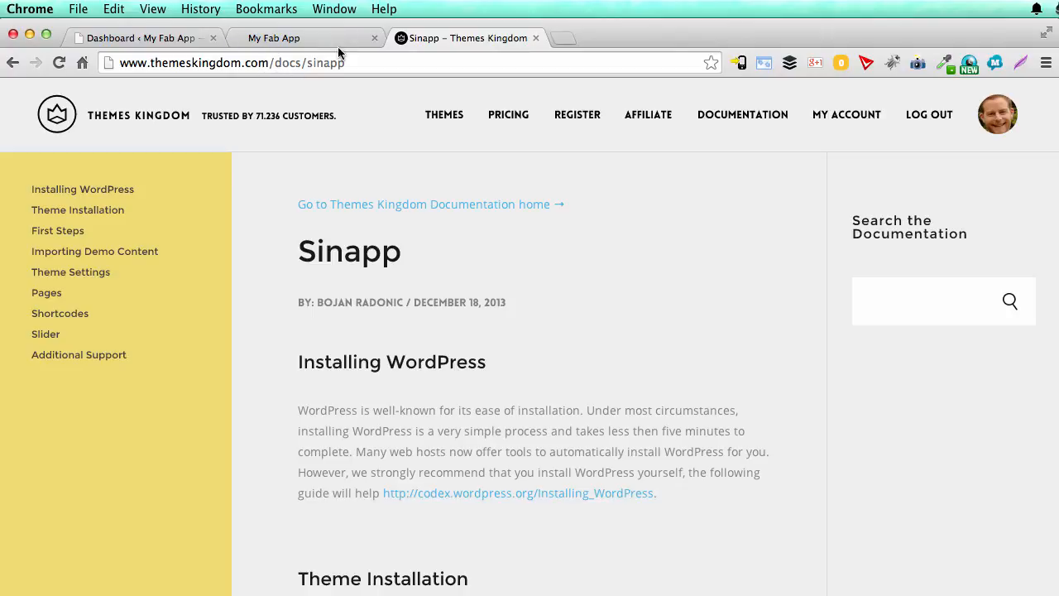
{"action": "scroll", "coordinate": [438, 335], "scroll_direction": "down", "scroll_amount": 10}
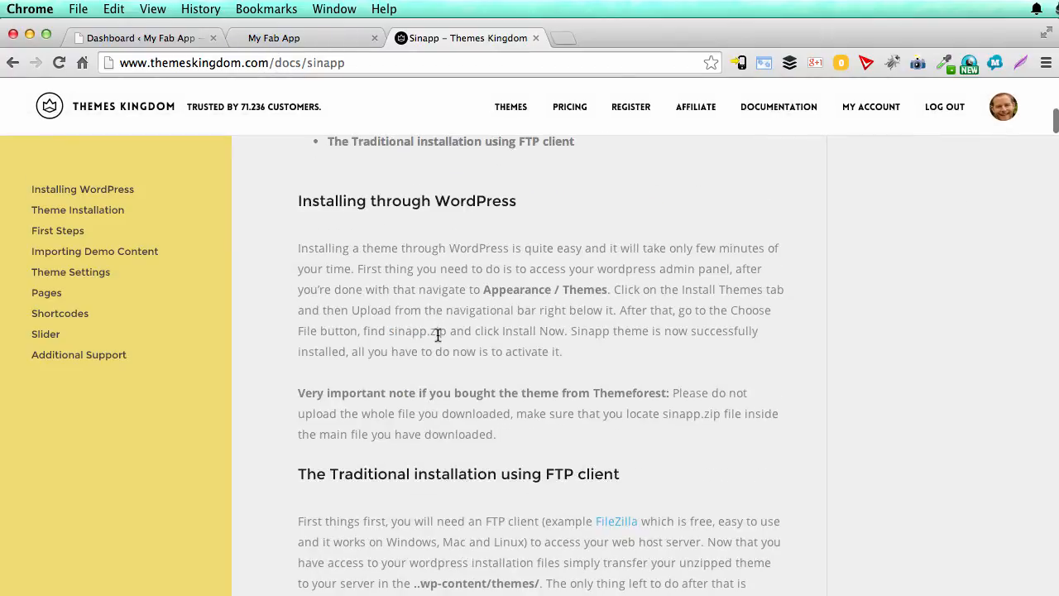
{"action": "scroll", "coordinate": [438, 339], "scroll_direction": "down", "scroll_amount": 15}
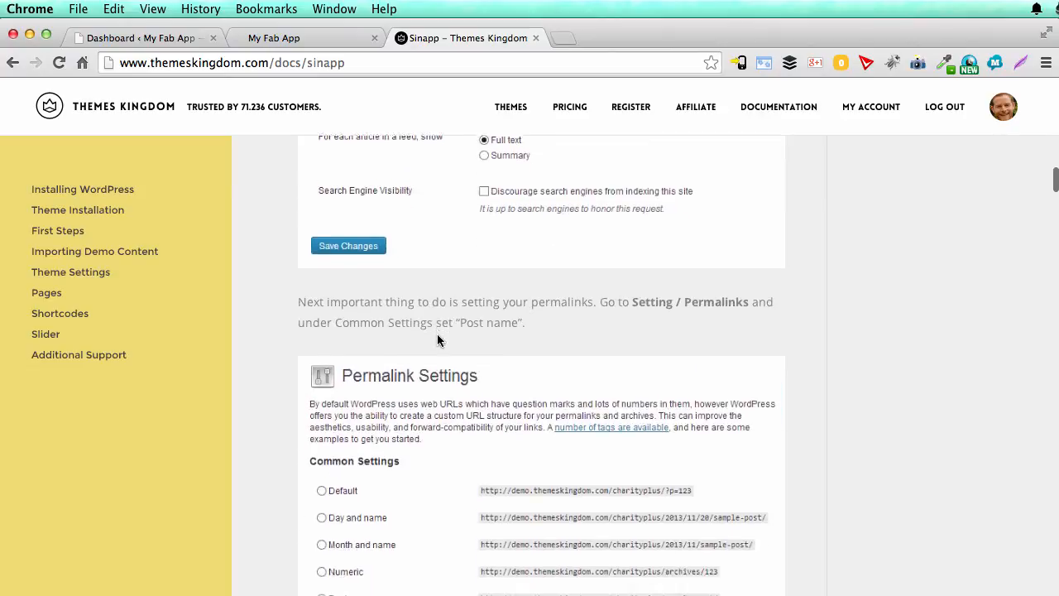
{"action": "scroll", "coordinate": [439, 339], "scroll_direction": "down", "scroll_amount": 15}
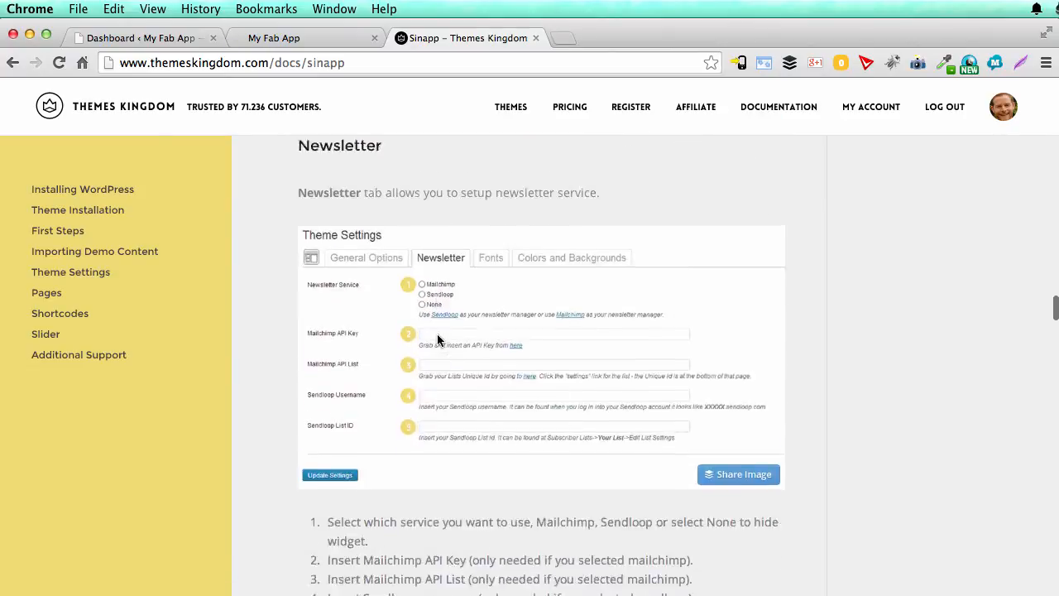
{"action": "scroll", "coordinate": [438, 339], "scroll_direction": "down", "scroll_amount": 15}
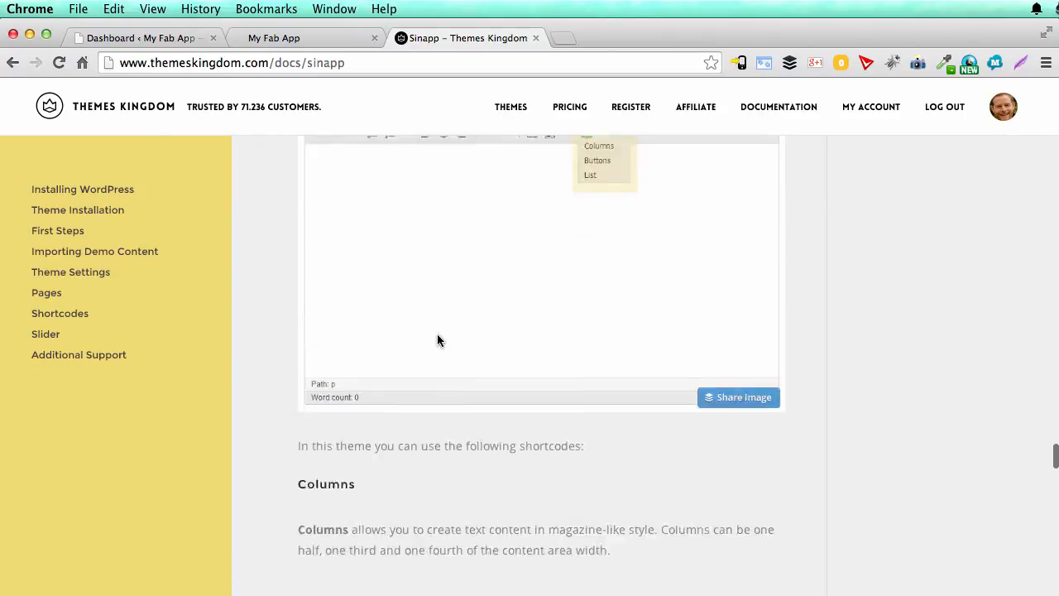
{"action": "scroll", "coordinate": [438, 339], "scroll_direction": "down", "scroll_amount": 20}
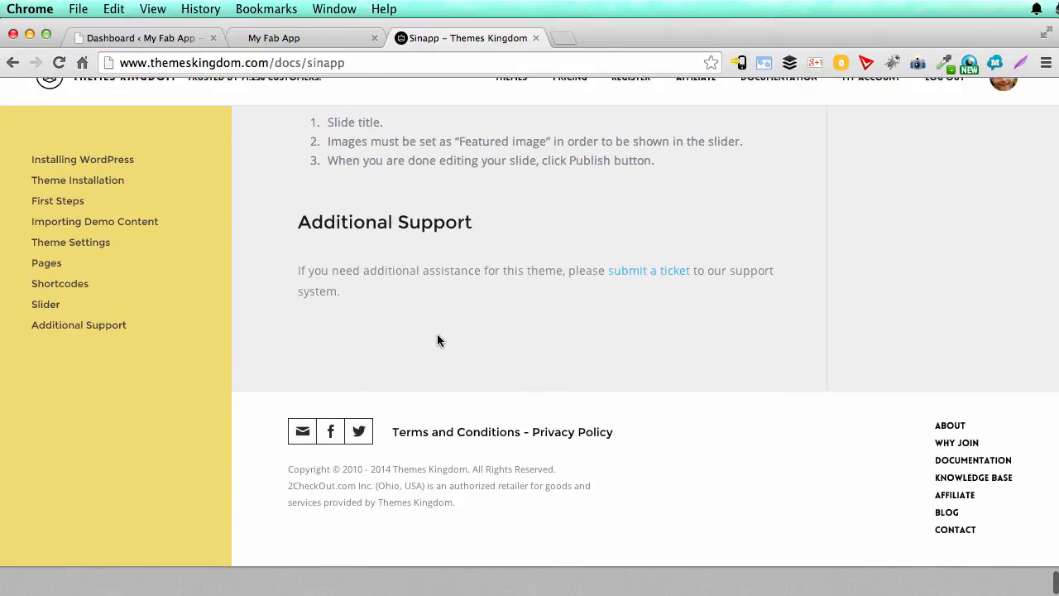
{"action": "scroll", "coordinate": [438, 339], "scroll_direction": "up", "scroll_amount": 20}
{"action": "scroll", "coordinate": [436, 335], "scroll_direction": "up", "scroll_amount": 20}
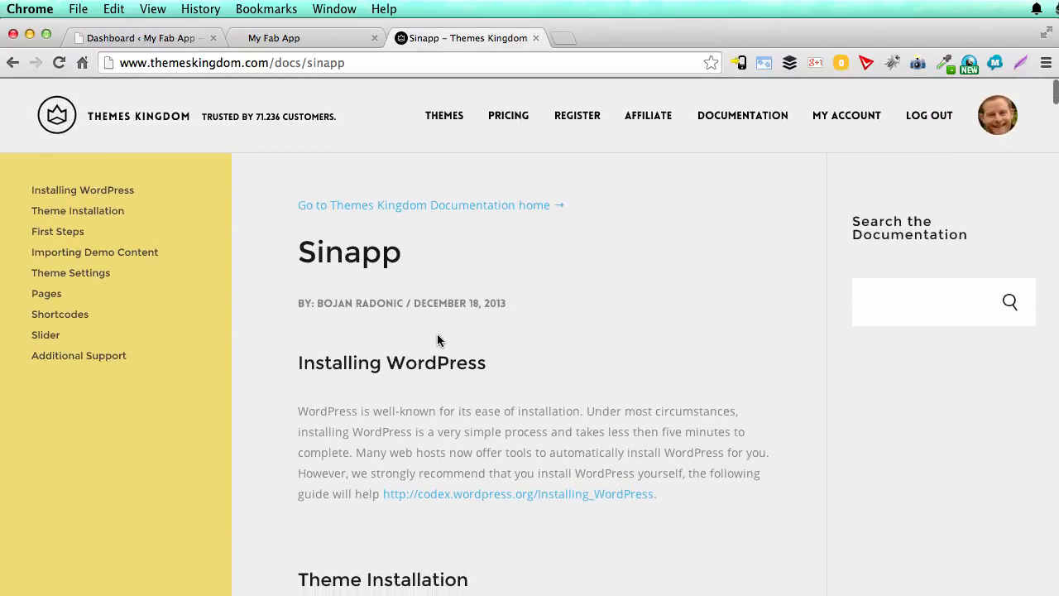
Step: Switch back to the My Fab App dashboard and publish a new page titled Home
{"action": "key", "text": "super+1"}
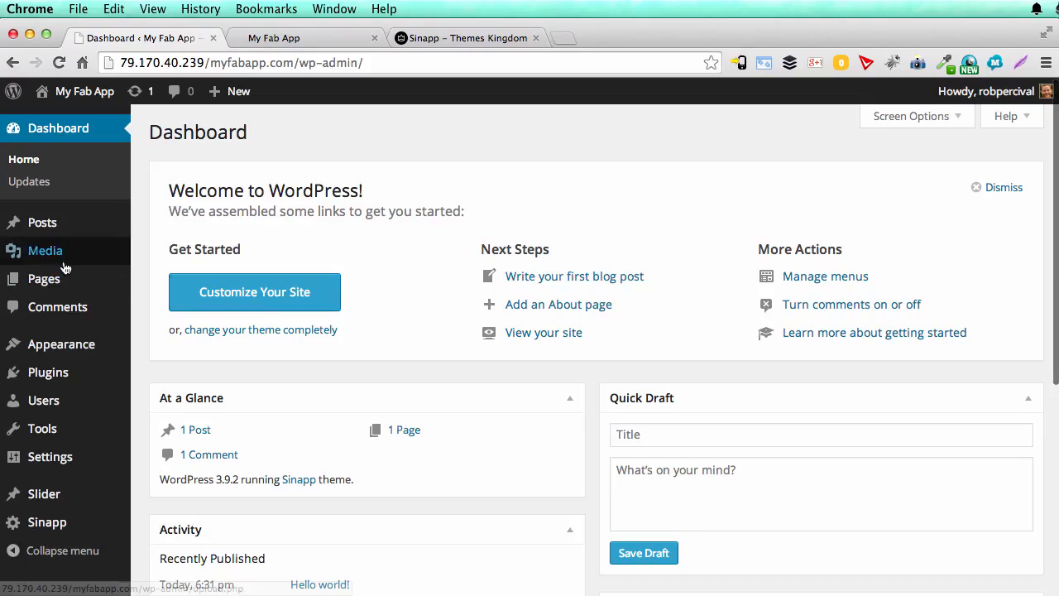
{"action": "mouse_move", "coordinate": [56, 284]}
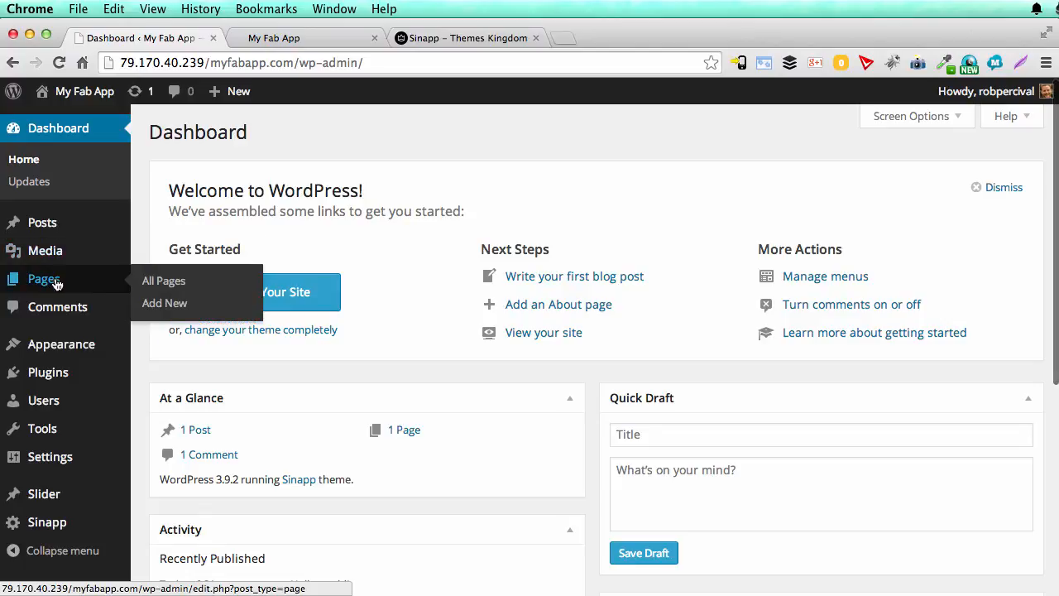
{"action": "left_click", "coordinate": [184, 306]}
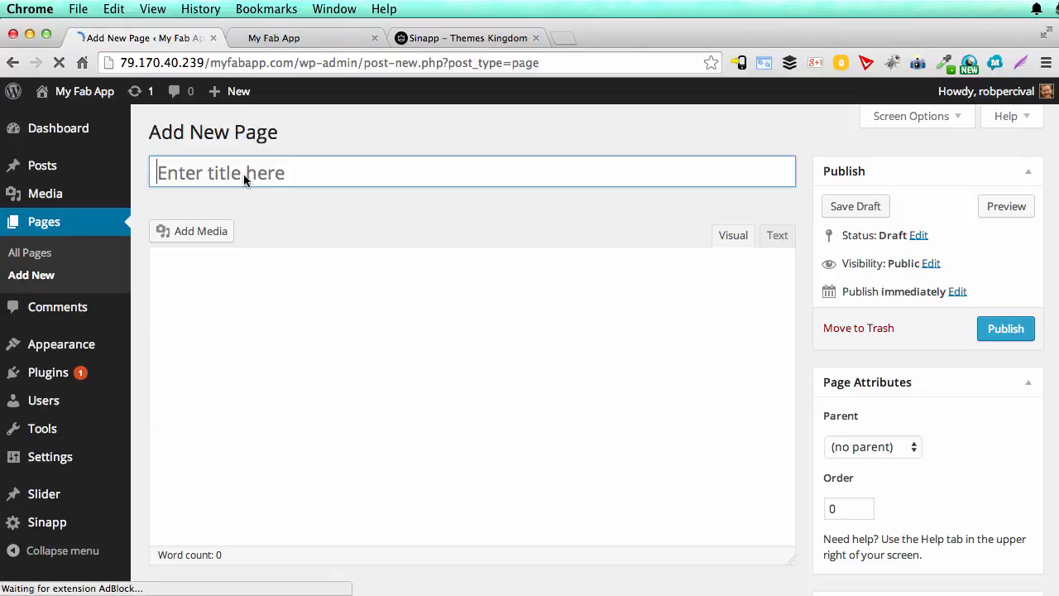
{"action": "left_click", "coordinate": [243, 174]}
{"action": "type", "text": "Home"}
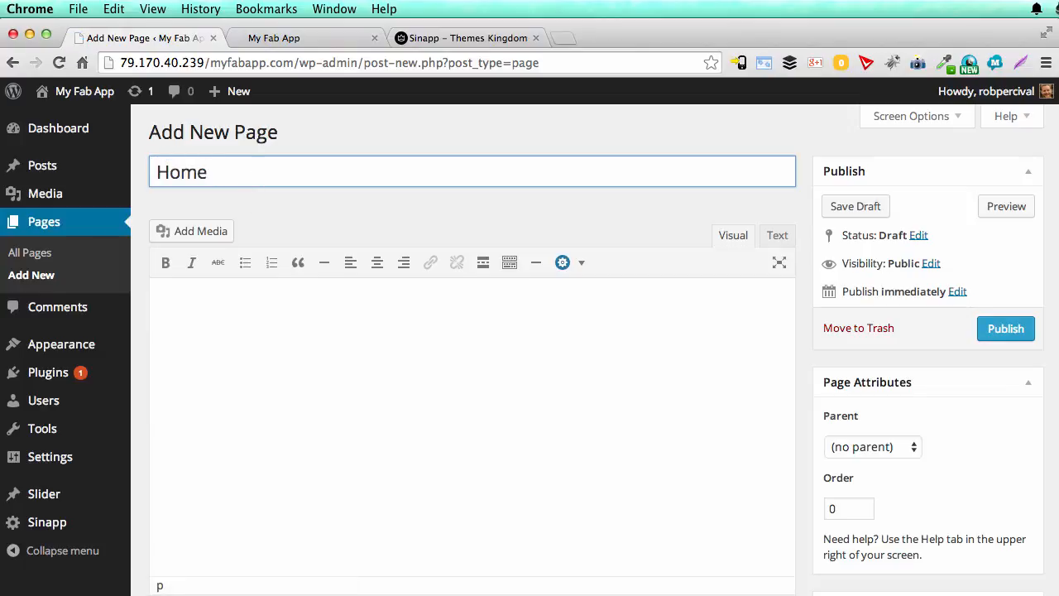
{"action": "left_click", "coordinate": [991, 331]}
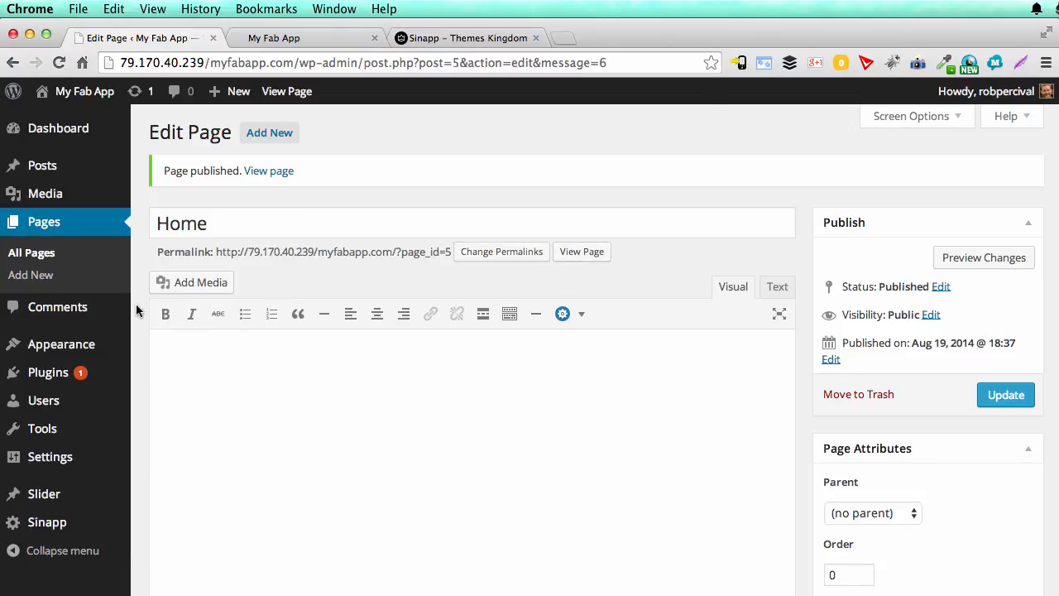
Step: Set the site tagline to "This app will change your life" in the General Settings and save the changes
{"action": "mouse_move", "coordinate": [70, 460]}
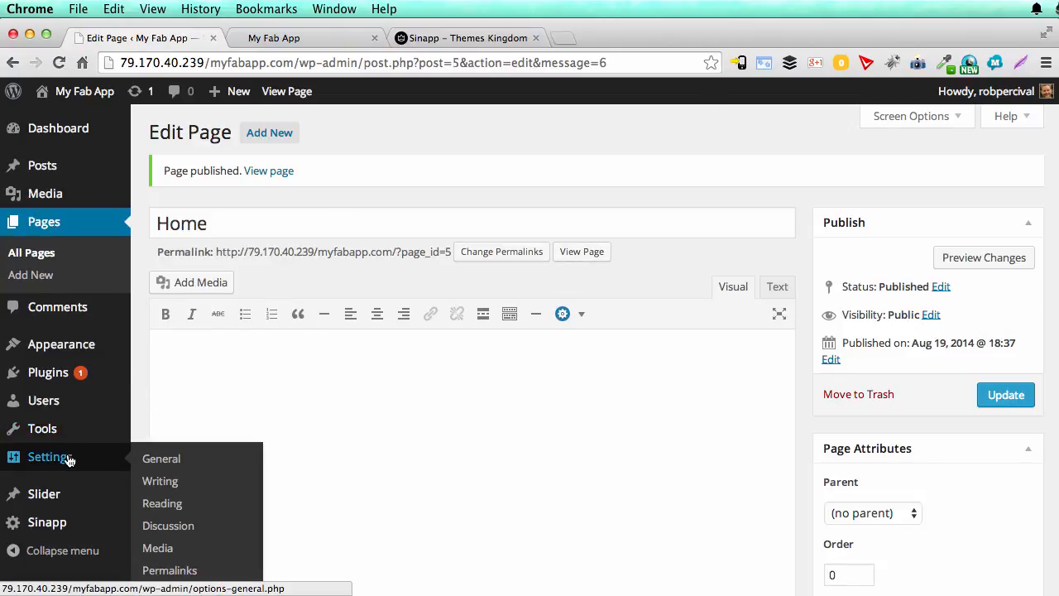
{"action": "left_click", "coordinate": [165, 460]}
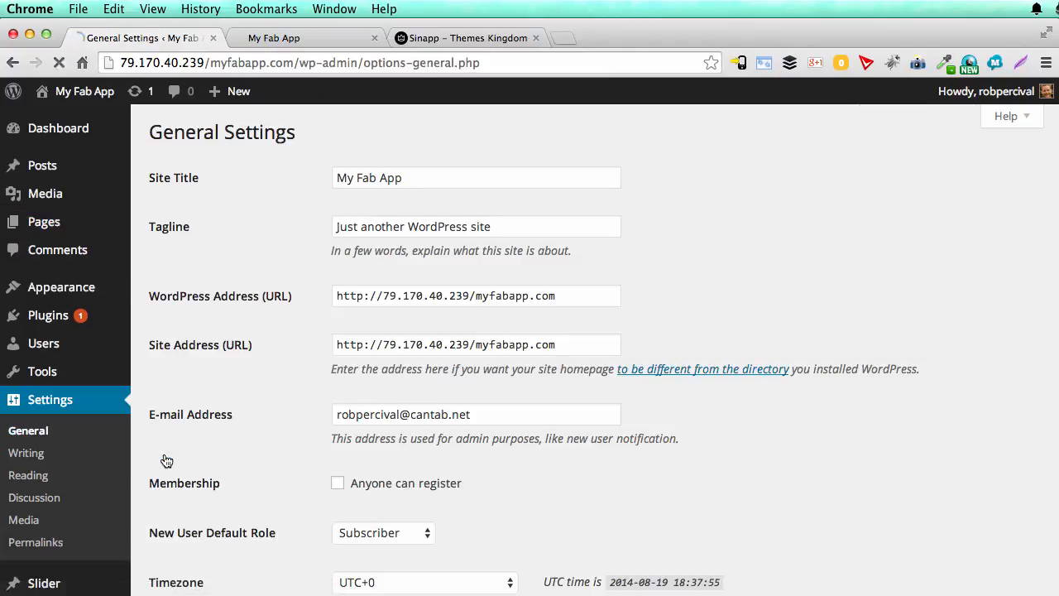
{"action": "scroll", "coordinate": [299, 372], "scroll_direction": "down", "scroll_amount": 3}
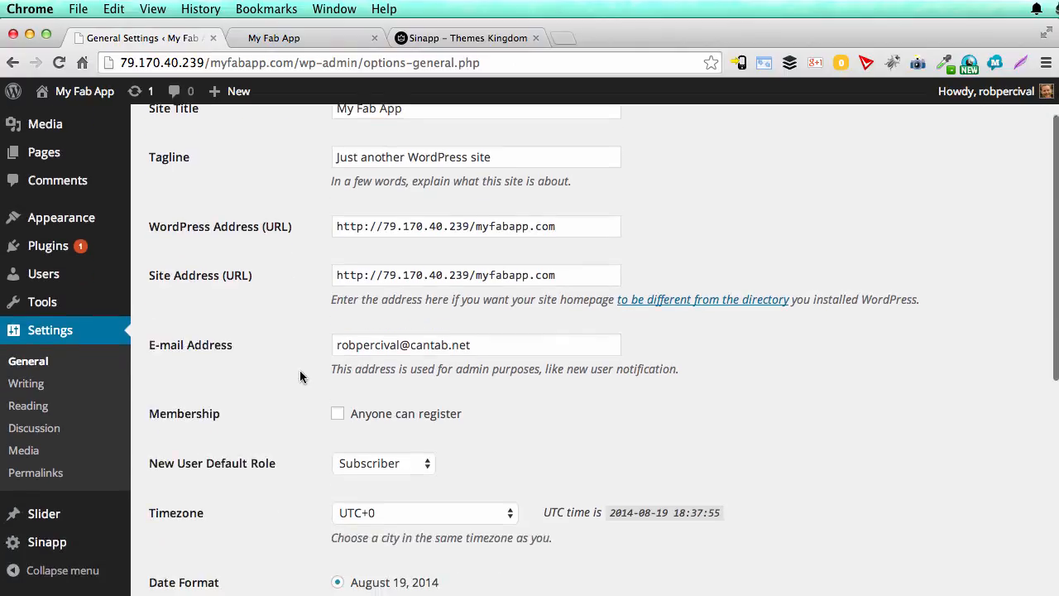
{"action": "scroll", "coordinate": [299, 374], "scroll_direction": "down", "scroll_amount": 4}
{"action": "scroll", "coordinate": [301, 373], "scroll_direction": "up", "scroll_amount": 8}
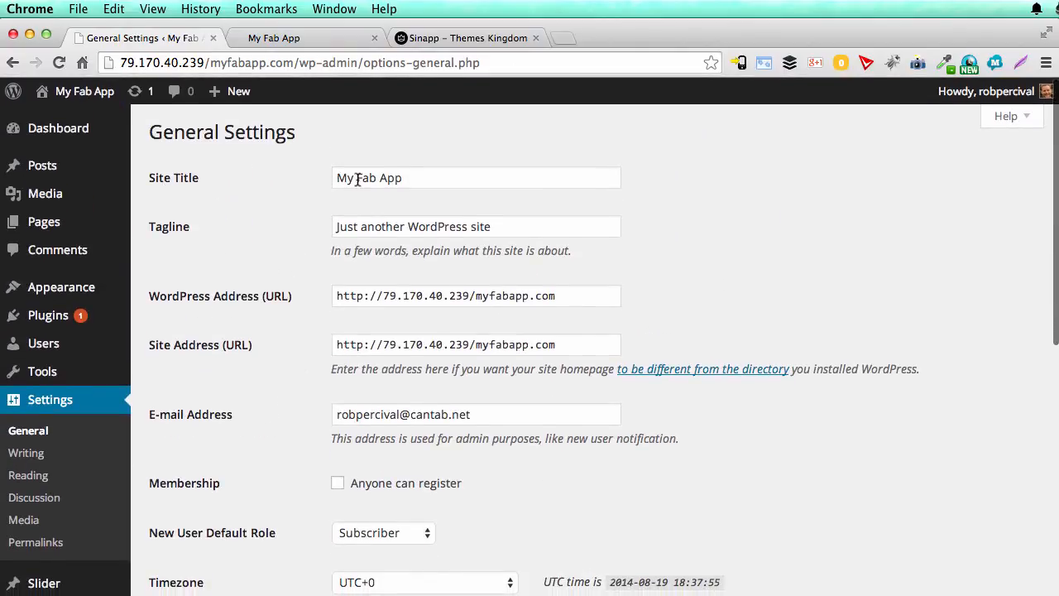
{"action": "left_click_drag", "start_coordinate": [493, 231], "coordinate": [313, 235]}
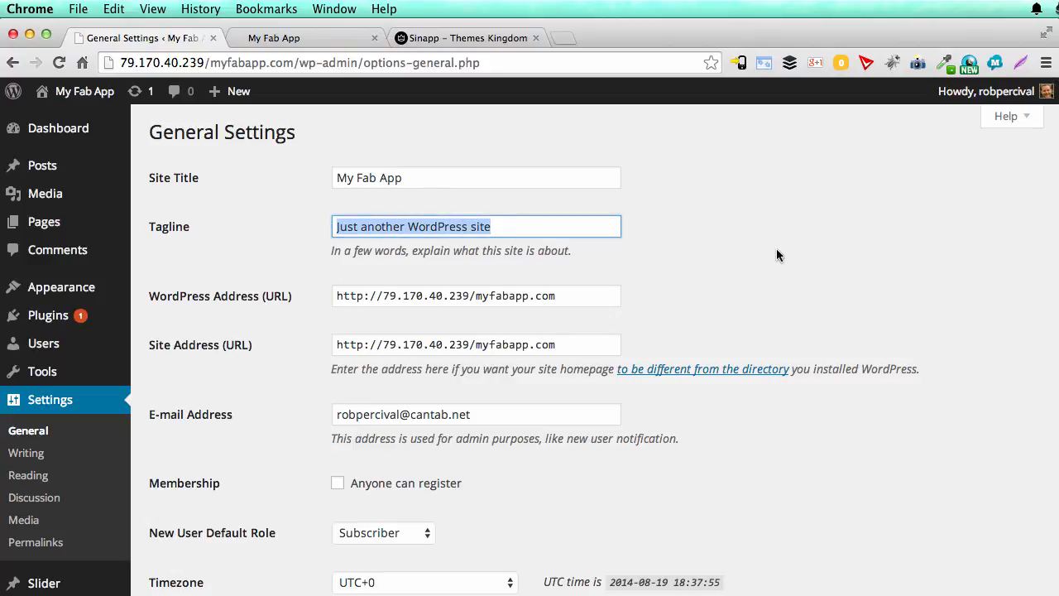
{"action": "type", "text": "This app will change your life"}
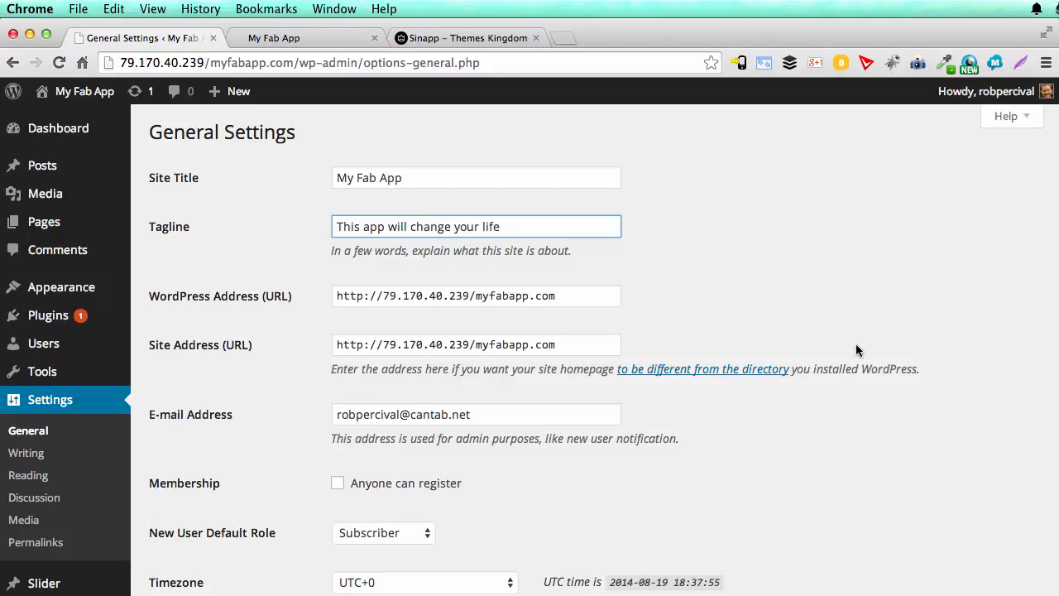
{"action": "scroll", "coordinate": [856, 344], "scroll_direction": "down", "scroll_amount": 10}
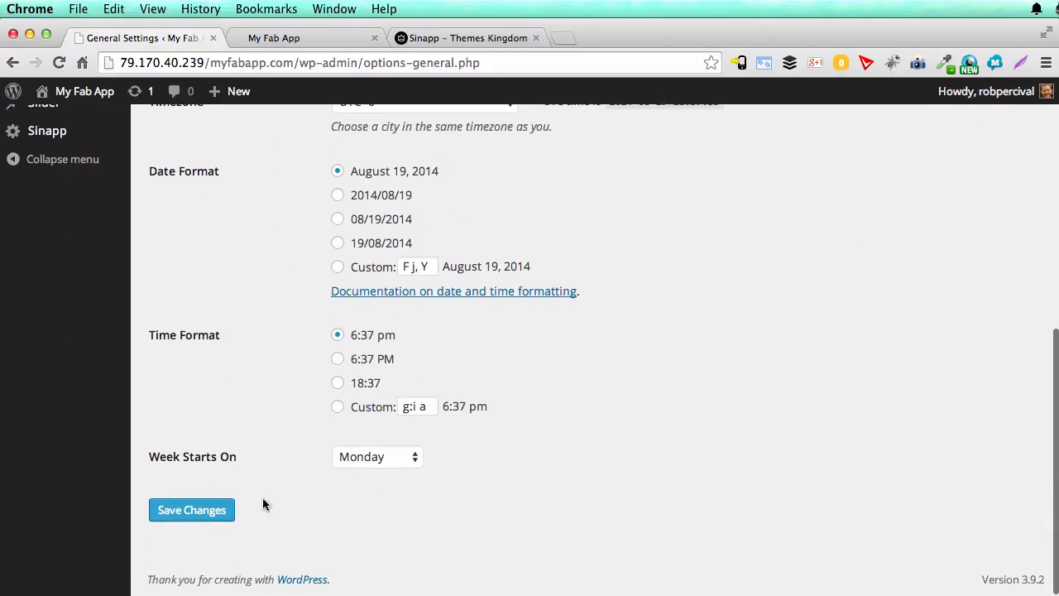
{"action": "left_click", "coordinate": [217, 509]}
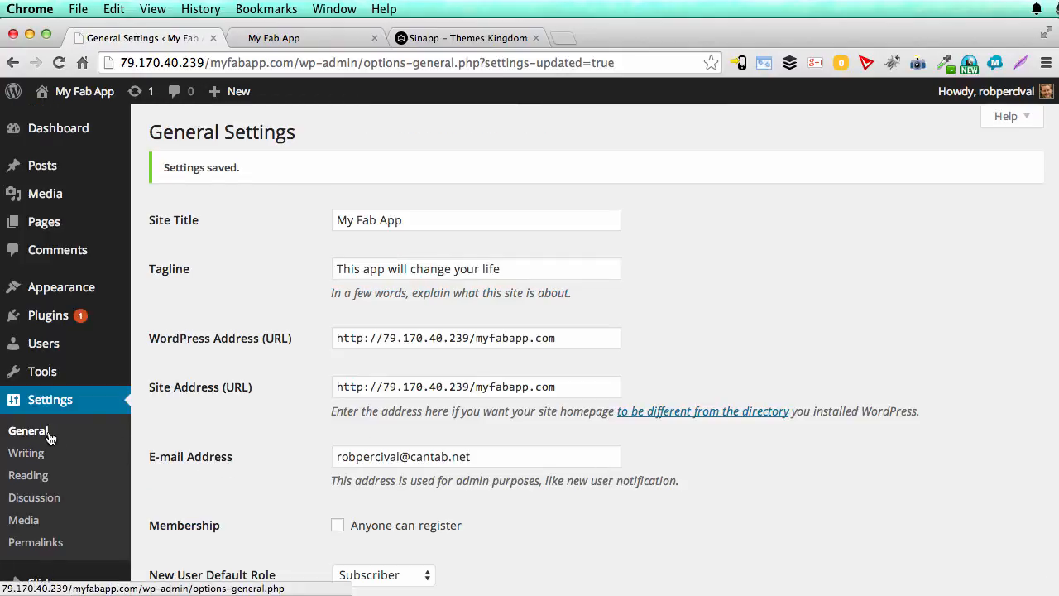
Step: In the Reading Settings, make the site display the static page Home as its front page and save
{"action": "left_click", "coordinate": [33, 476]}
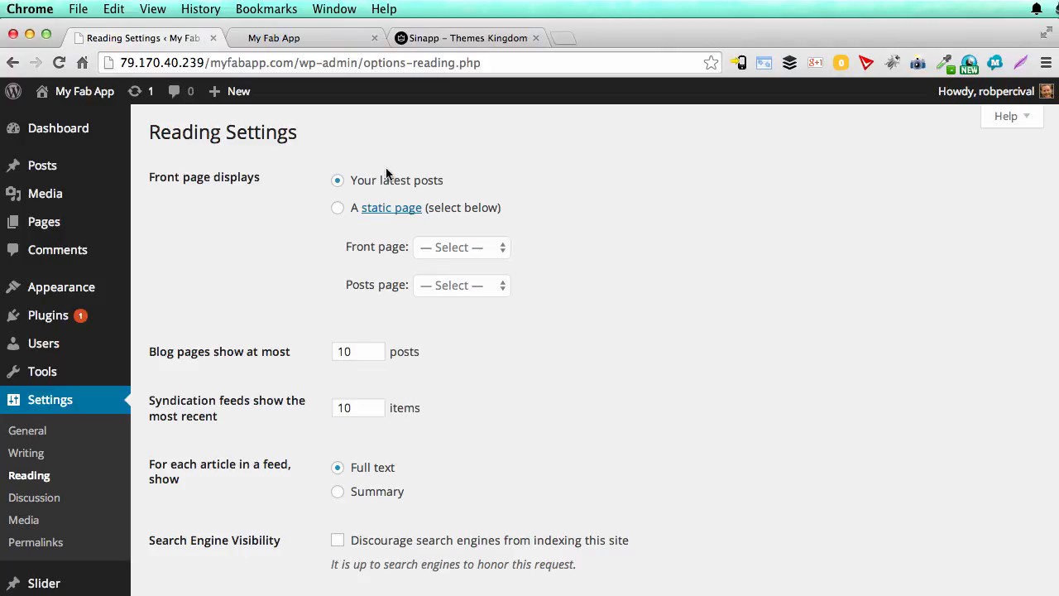
{"action": "left_click", "coordinate": [337, 208]}
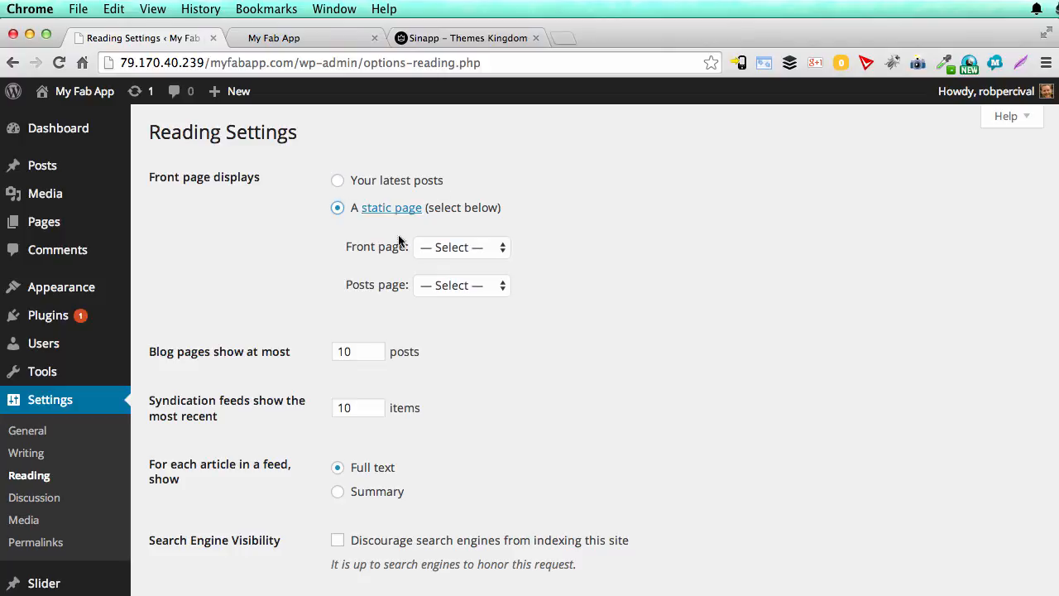
{"action": "left_click", "coordinate": [444, 248]}
{"action": "left_click", "coordinate": [445, 260]}
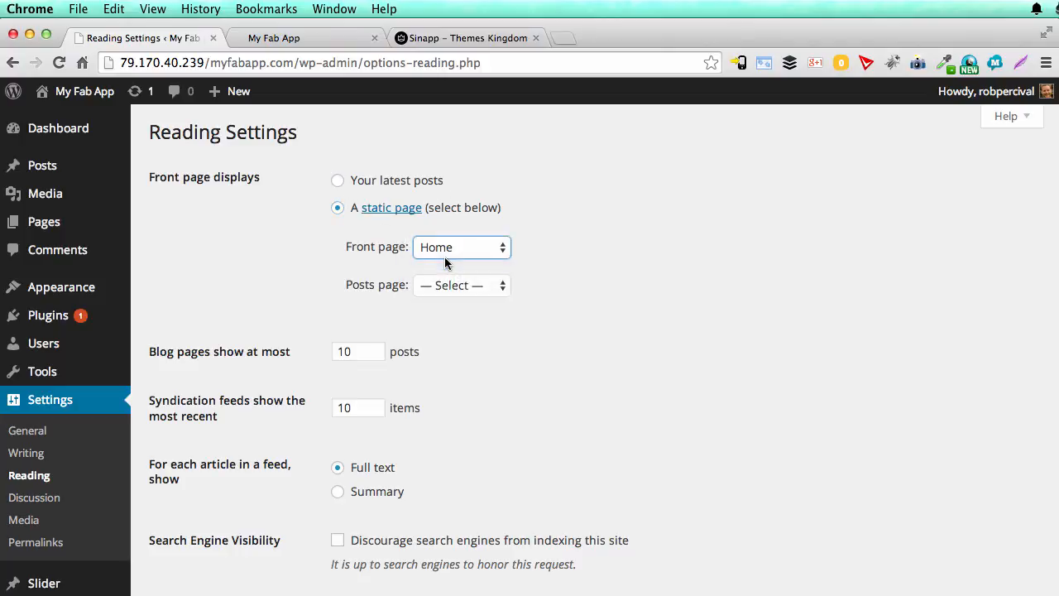
{"action": "scroll", "coordinate": [645, 418], "scroll_direction": "down", "scroll_amount": 3}
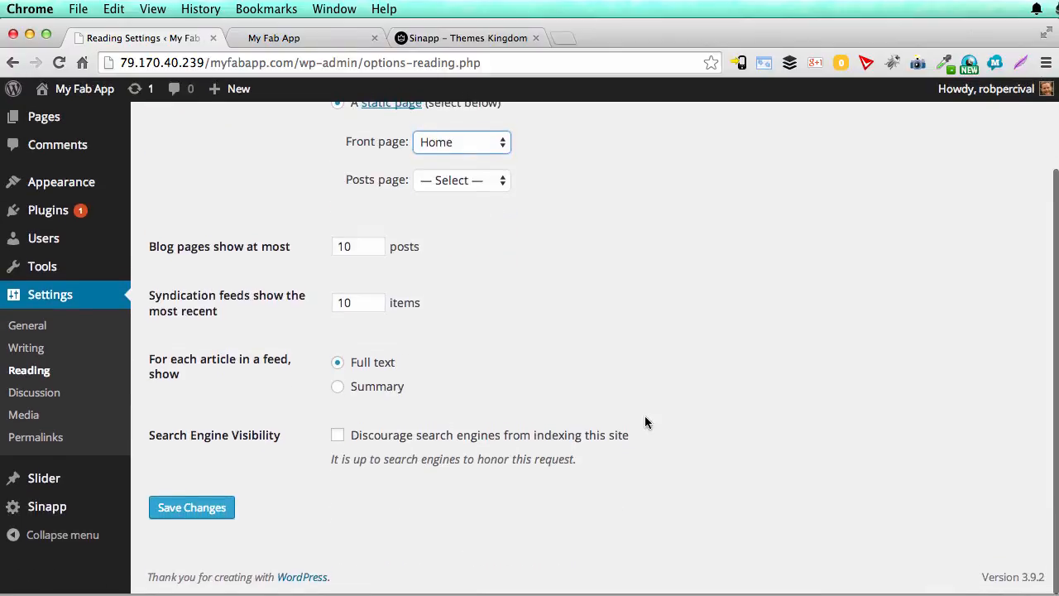
{"action": "left_click", "coordinate": [207, 510]}
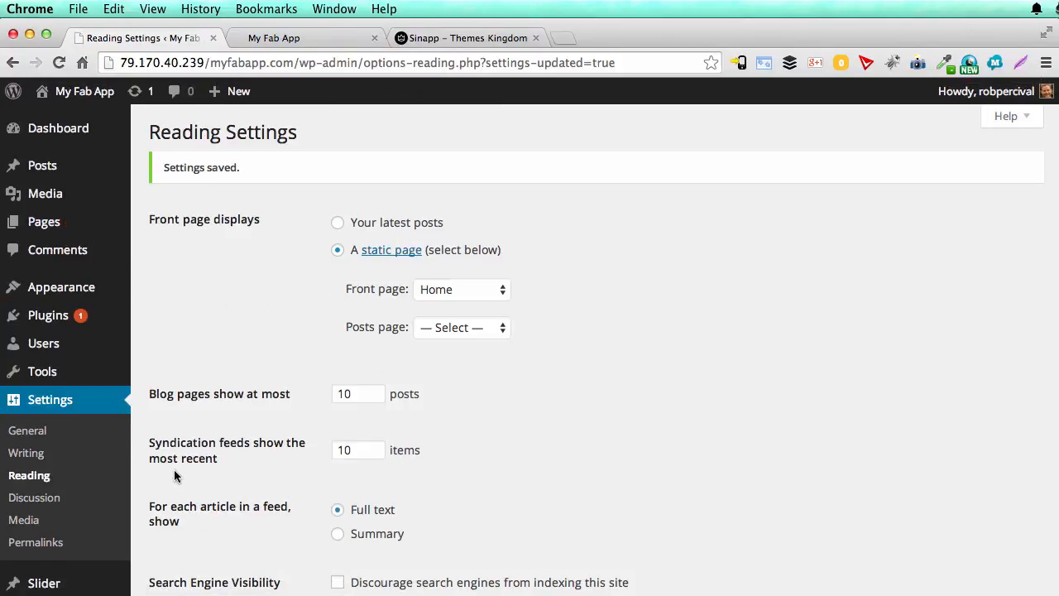
Step: Set the site's permalink structure to Post name in the Permalink Settings and save the changes
{"action": "left_click", "coordinate": [45, 543]}
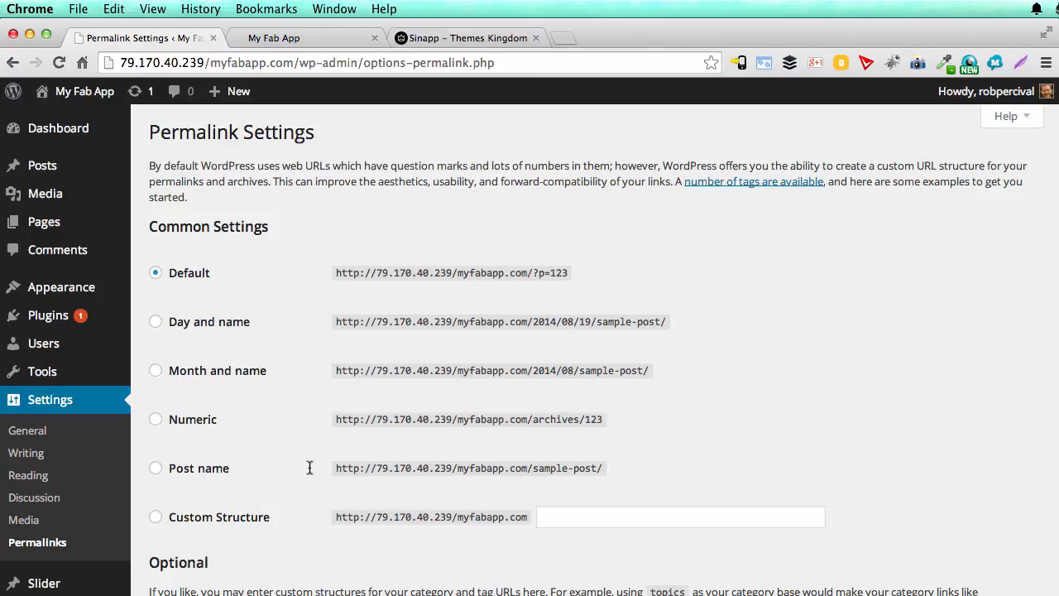
{"action": "left_click", "coordinate": [156, 469]}
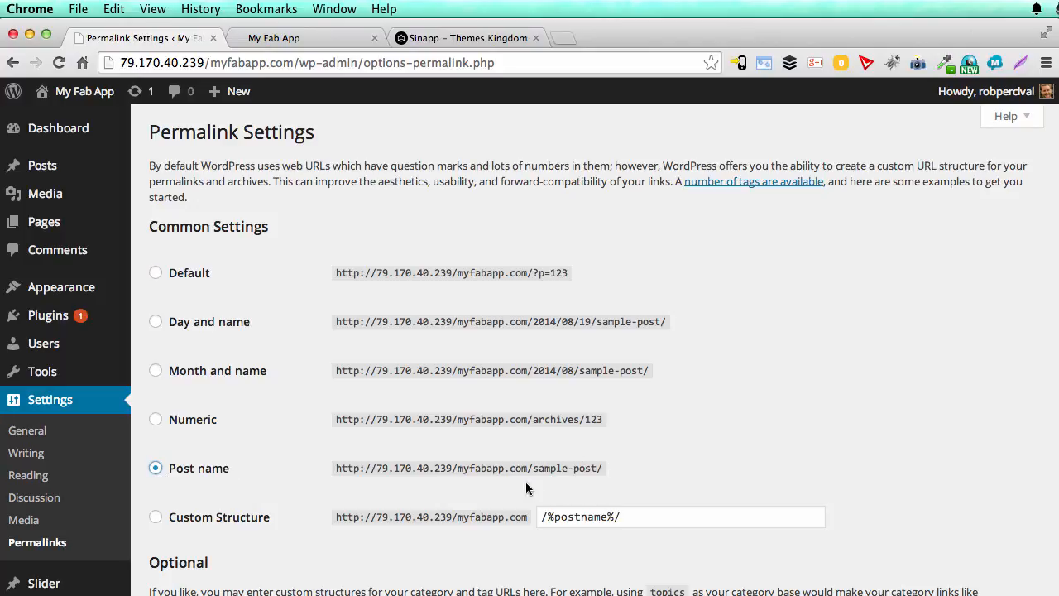
{"action": "scroll", "coordinate": [433, 512], "scroll_direction": "down", "scroll_amount": 5}
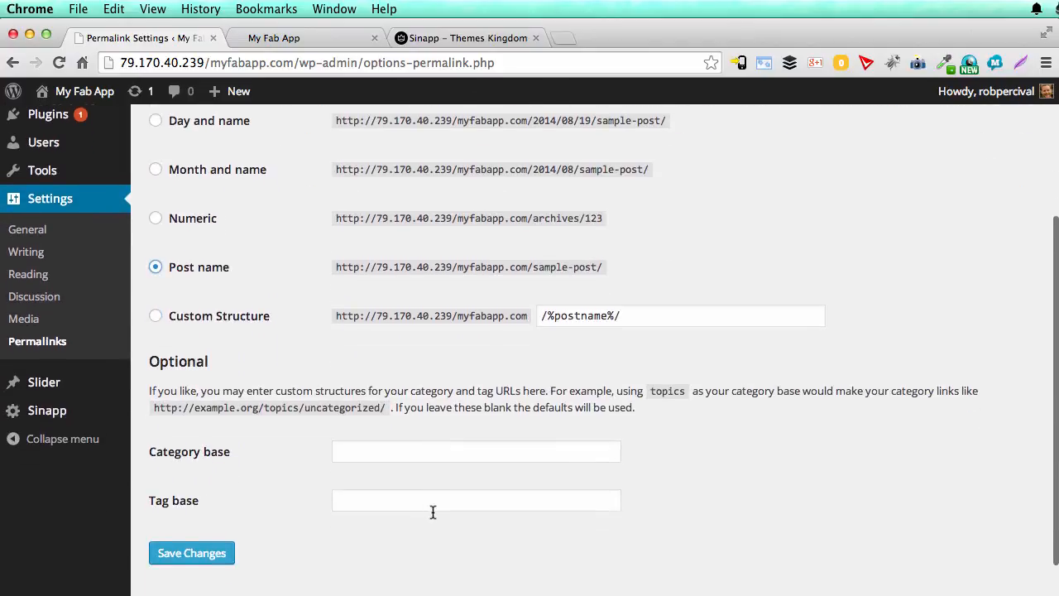
{"action": "left_click", "coordinate": [210, 513]}
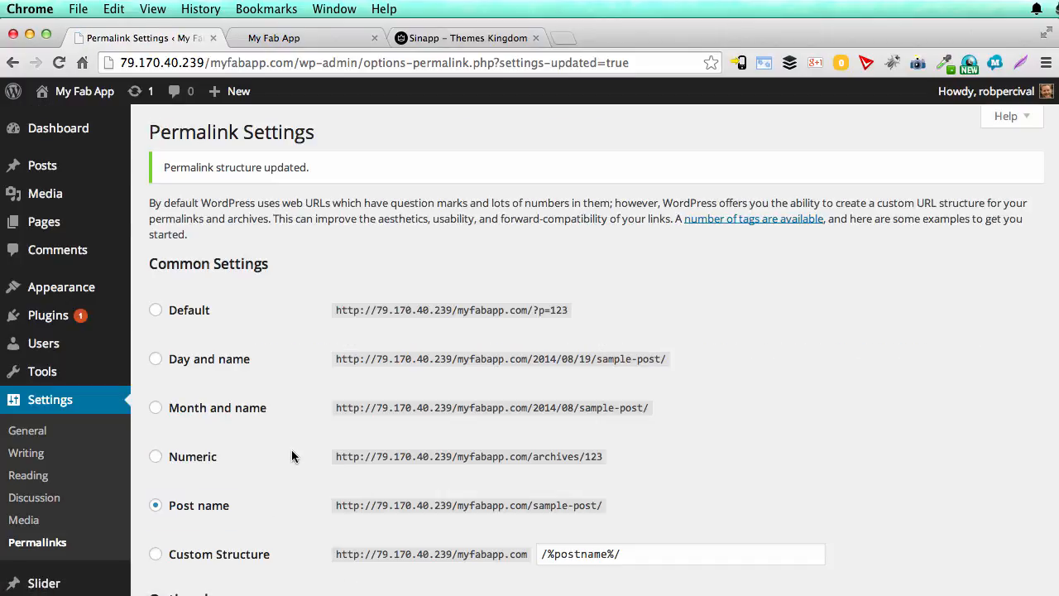
{"action": "scroll", "coordinate": [302, 429], "scroll_direction": "down", "scroll_amount": 4}
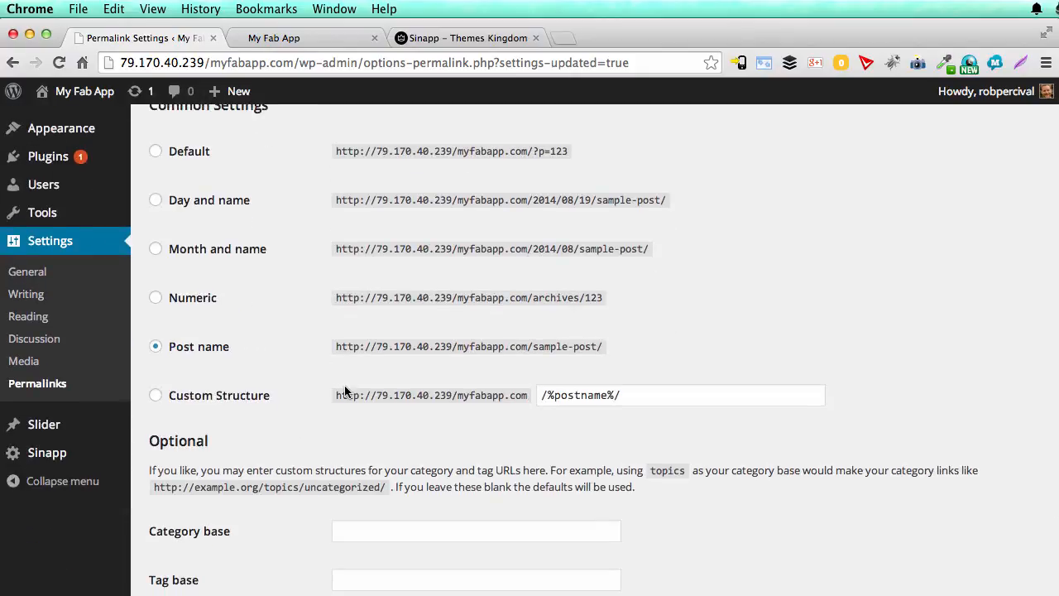
{"action": "scroll", "coordinate": [305, 431], "scroll_direction": "up", "scroll_amount": 4}
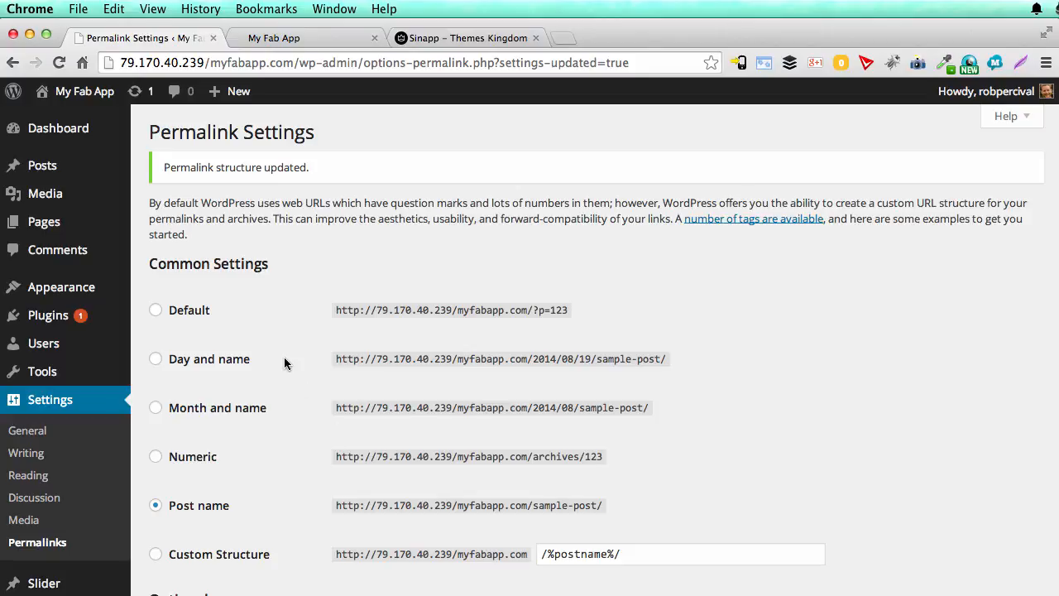
Step: Review the live My Fab App front page from the header down to the footer
{"action": "left_click", "coordinate": [306, 42]}
{"action": "left_click", "coordinate": [309, 41]}
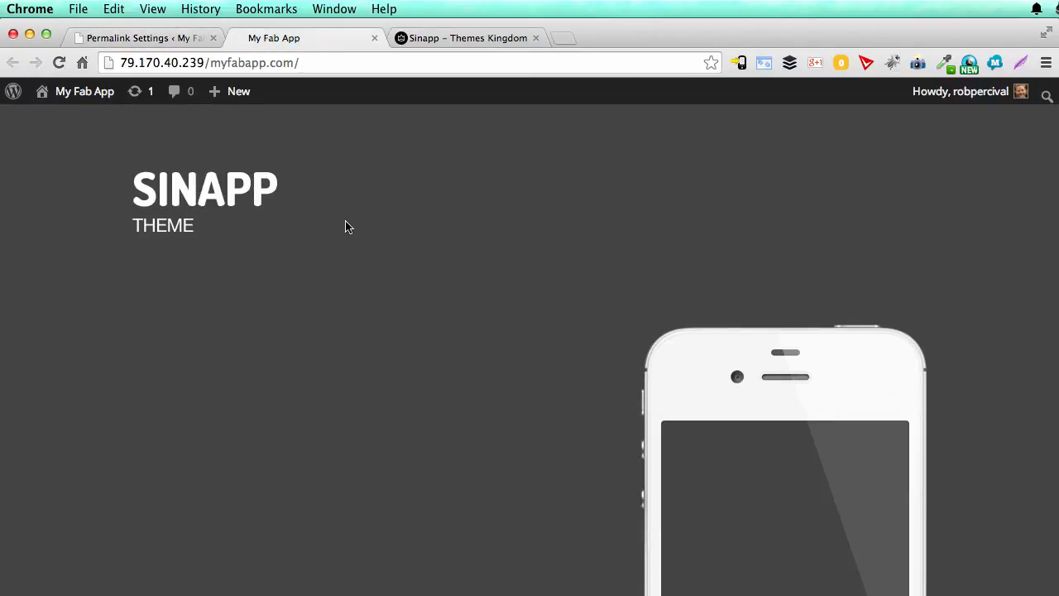
{"action": "scroll", "coordinate": [447, 281], "scroll_direction": "down", "scroll_amount": 5}
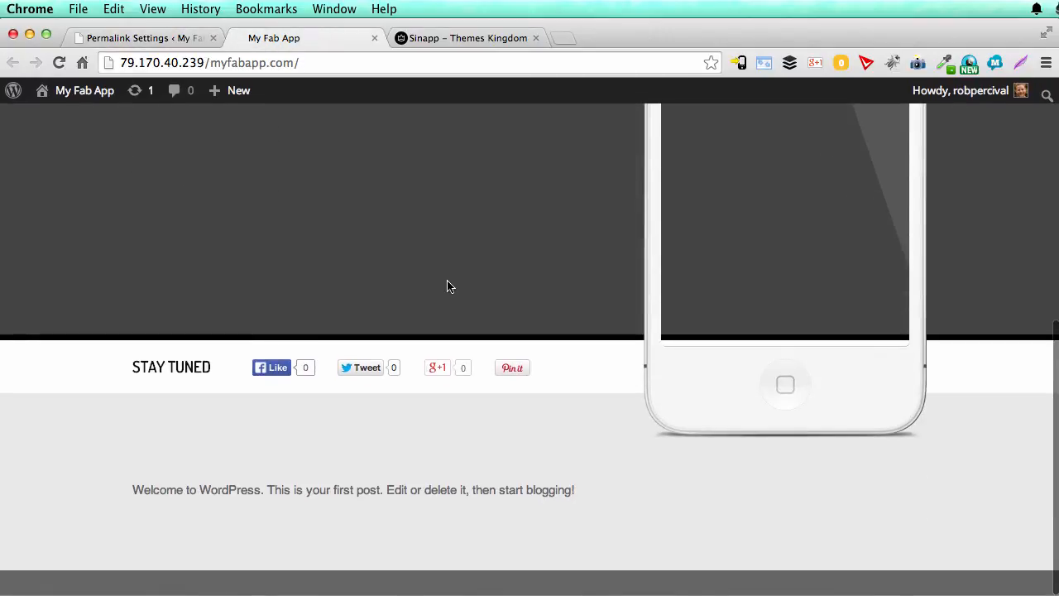
{"action": "scroll", "coordinate": [447, 286], "scroll_direction": "up", "scroll_amount": 6}
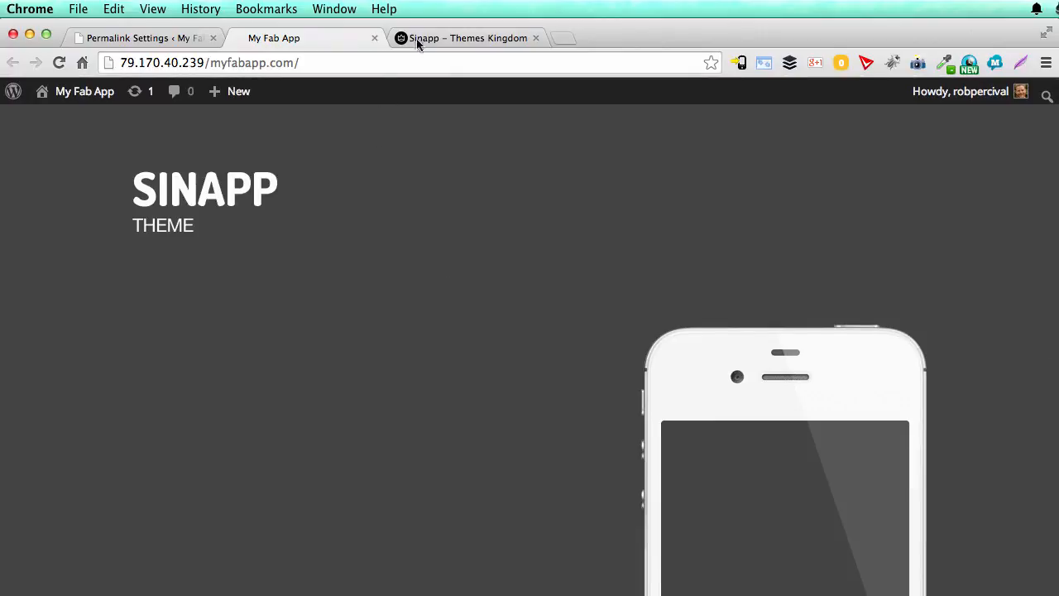
Step: Find Sinapp in the Themes Kingdom account dashboard and save its demo content XML file to the Desktop as sinapp
{"action": "left_click", "coordinate": [434, 40]}
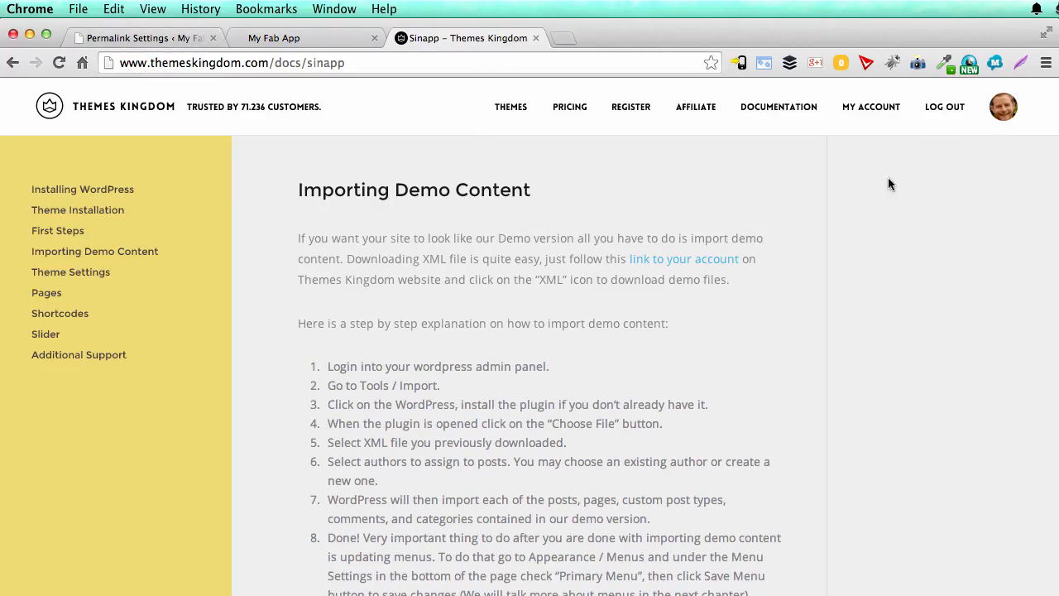
{"action": "left_click", "coordinate": [883, 112], "text": "super"}
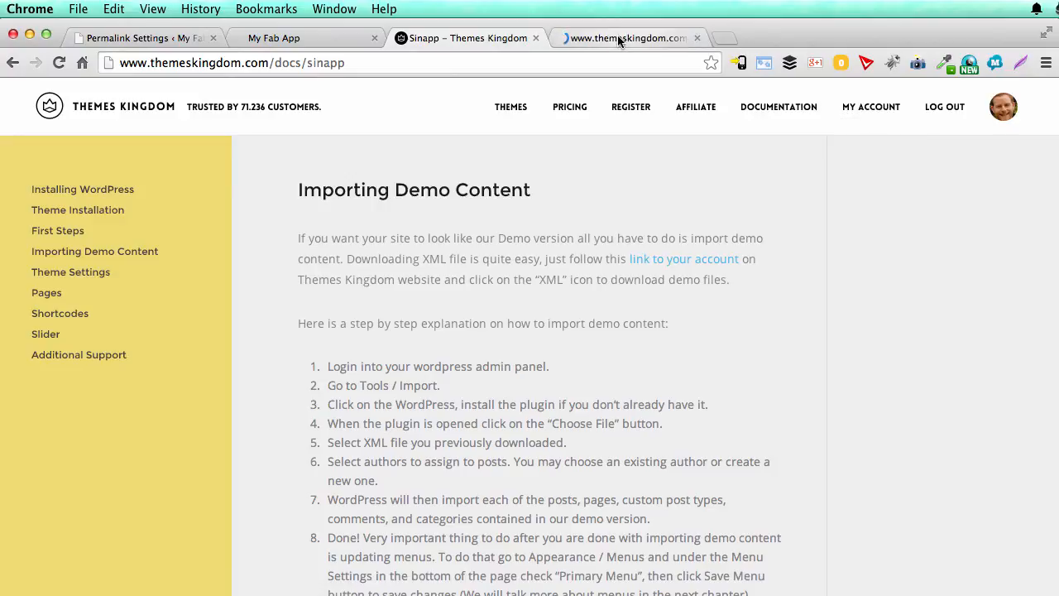
{"action": "left_click", "coordinate": [617, 38]}
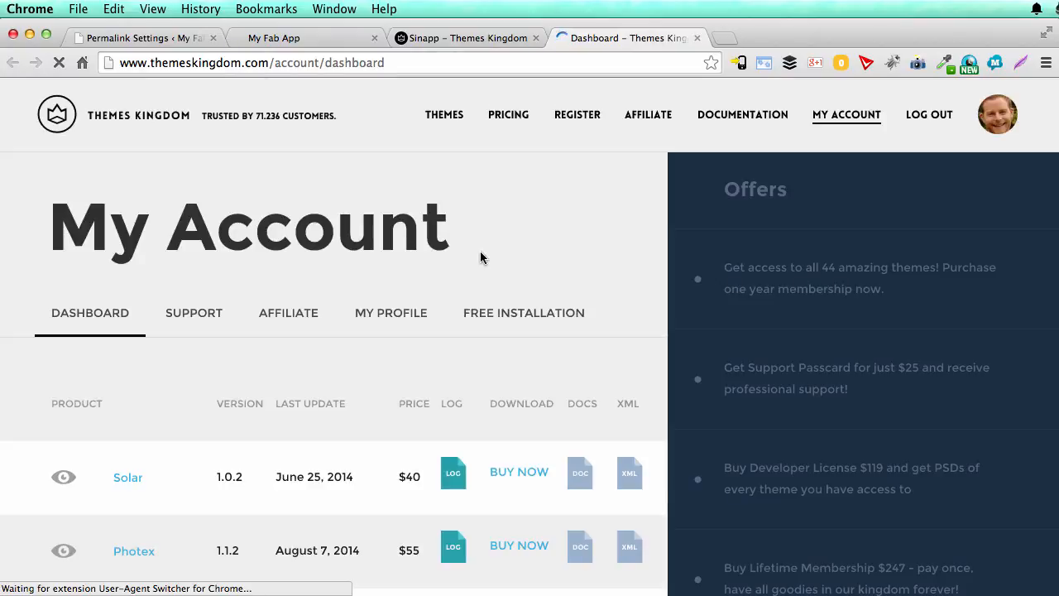
{"action": "key", "text": "super+f"}
{"action": "type", "text": "sinapp"}
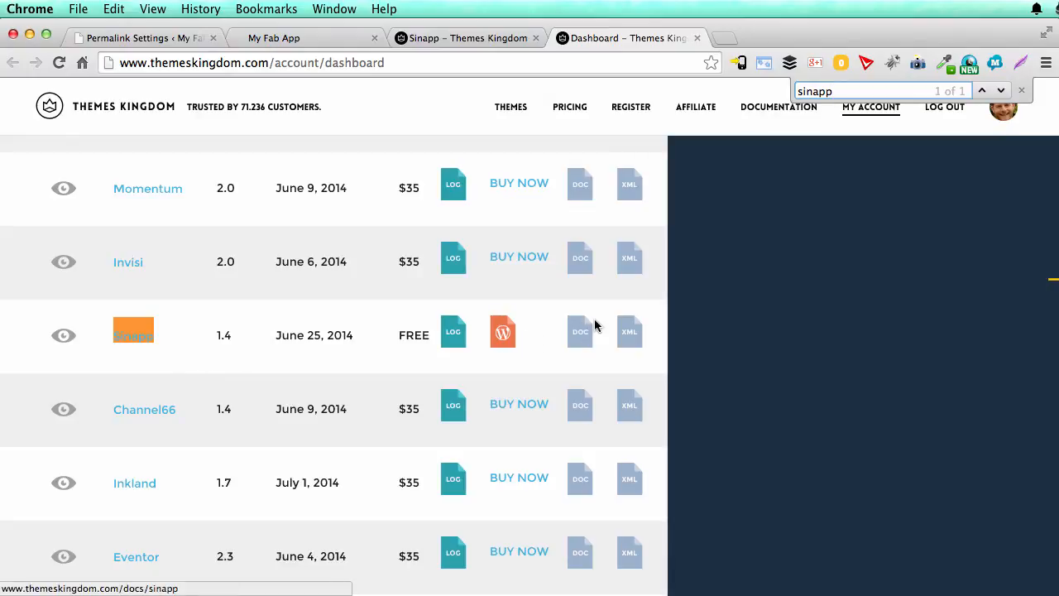
{"action": "left_click", "coordinate": [630, 335]}
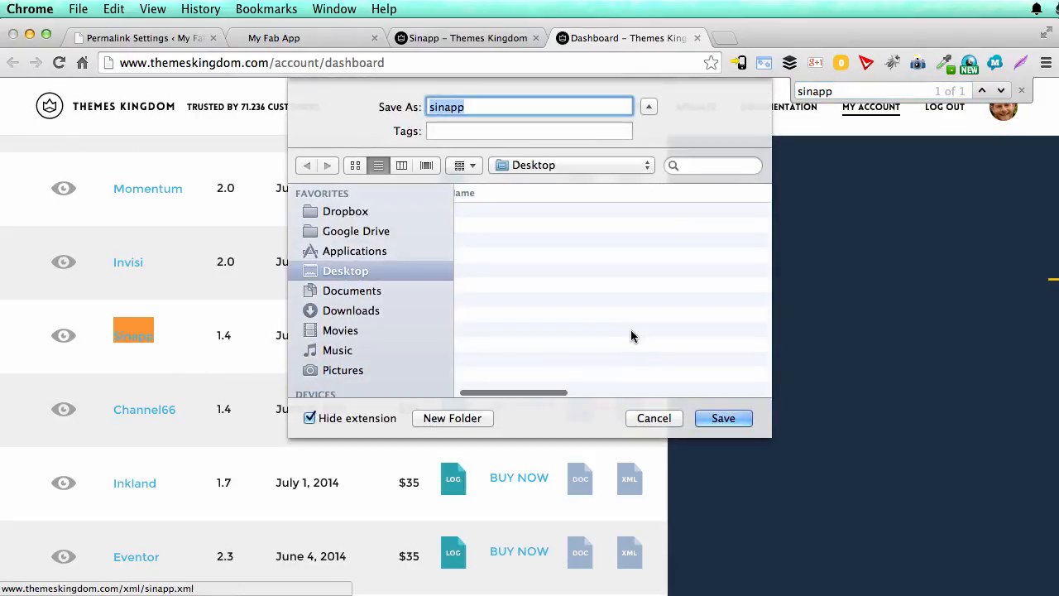
{"action": "left_click", "coordinate": [720, 418]}
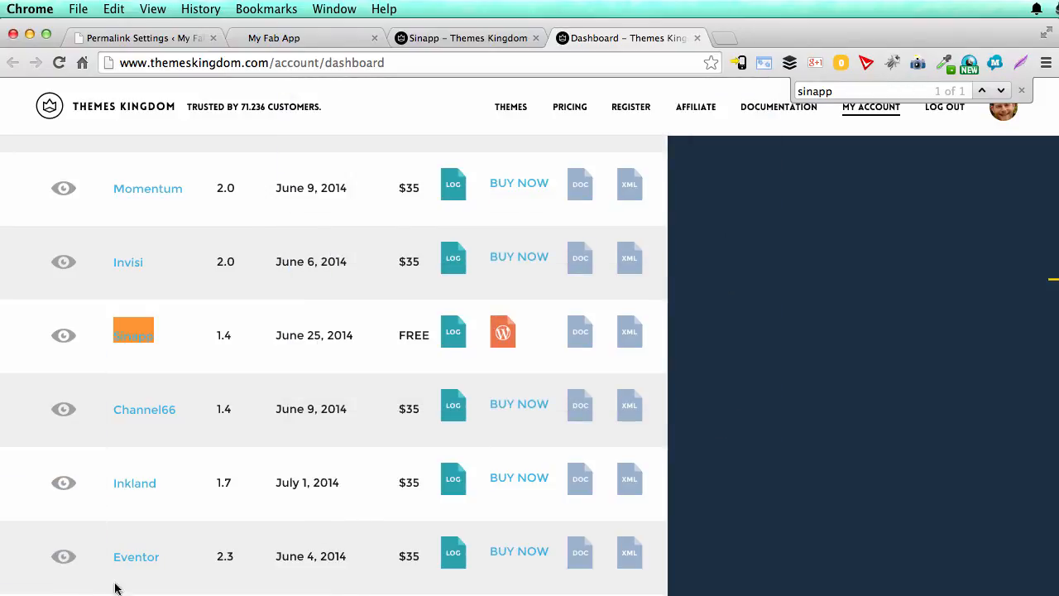
Step: Back in the My Fab App dashboard, install the WordPress Importer plugin, then activate and run it
{"action": "left_click", "coordinate": [162, 36]}
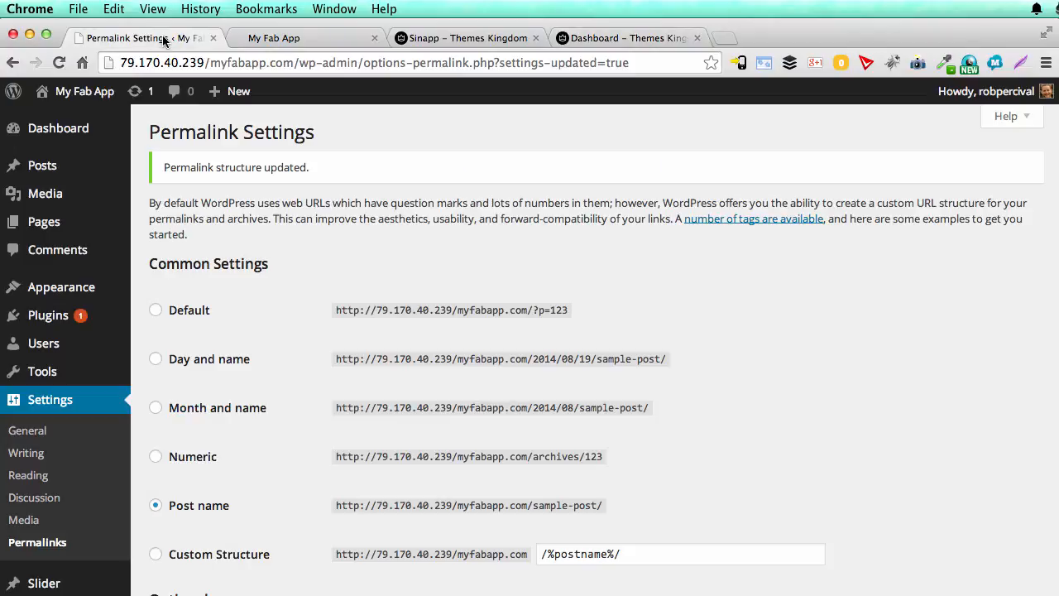
{"action": "scroll", "coordinate": [194, 330], "scroll_direction": "down", "scroll_amount": 3}
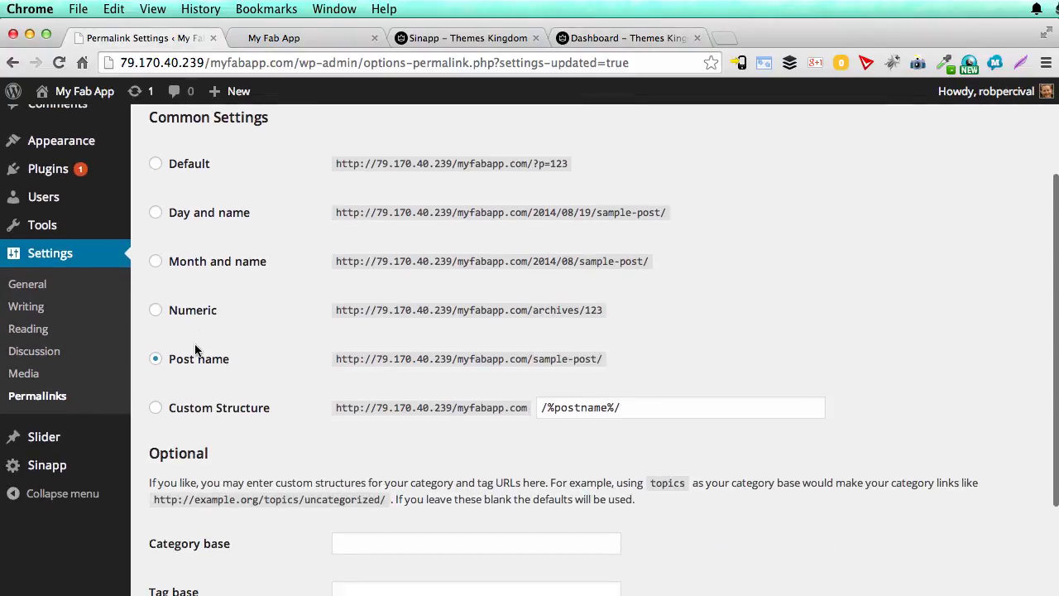
{"action": "mouse_move", "coordinate": [33, 223]}
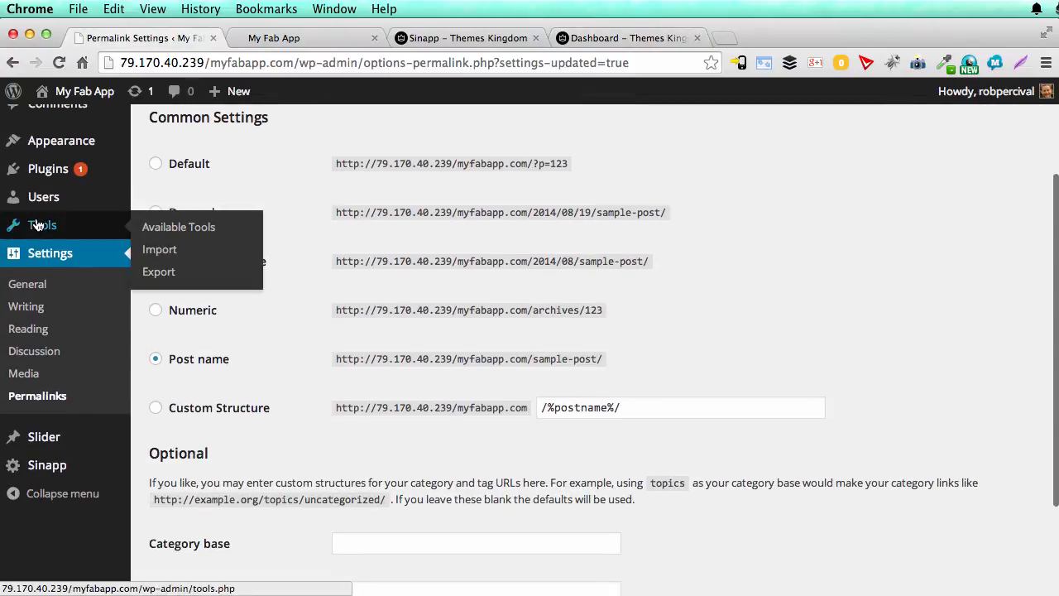
{"action": "left_click", "coordinate": [162, 252]}
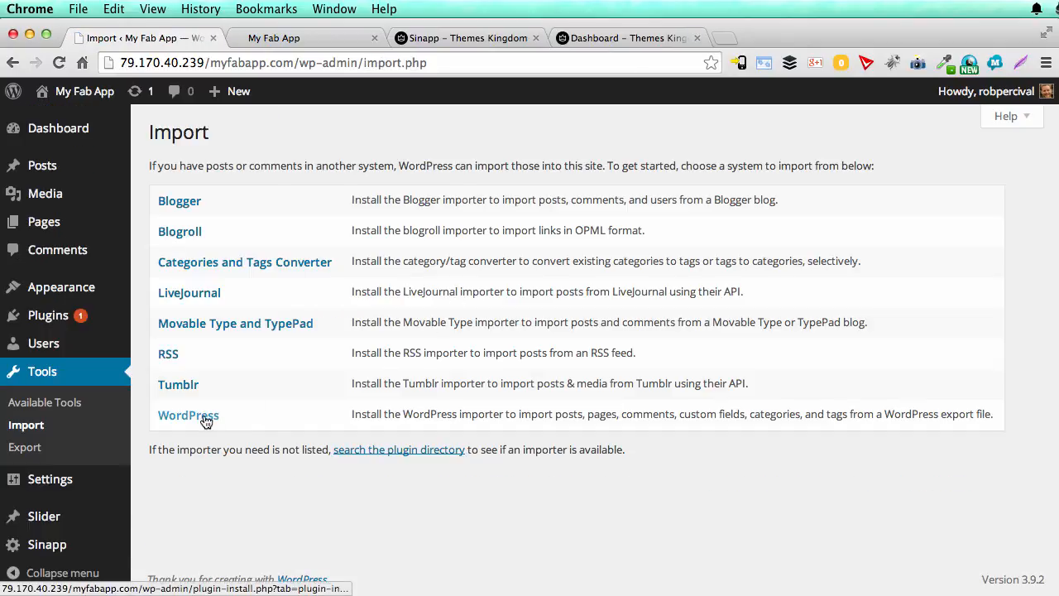
{"action": "left_click", "coordinate": [188, 415]}
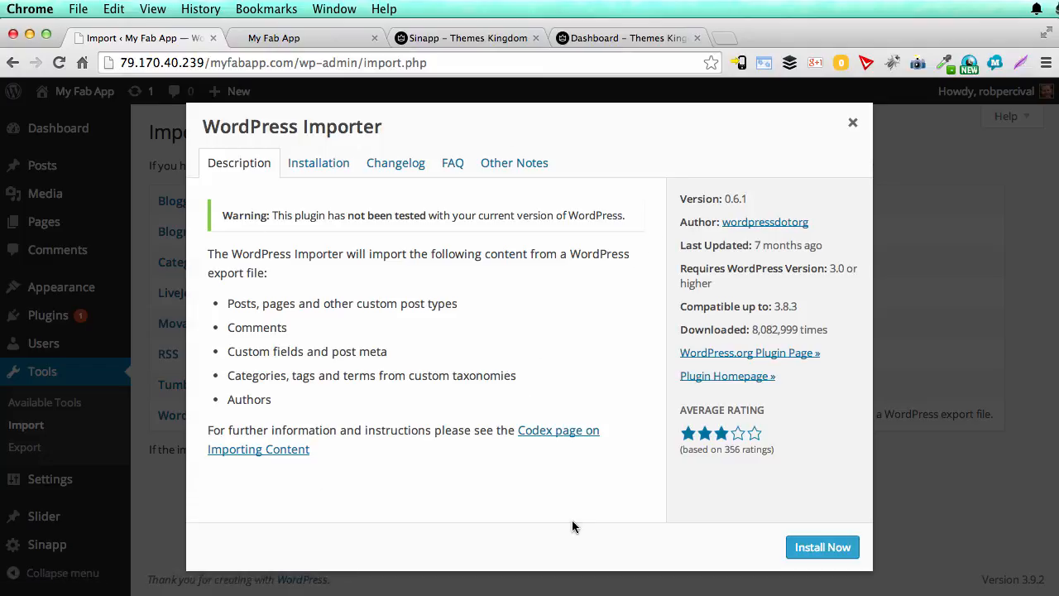
{"action": "left_click", "coordinate": [835, 553]}
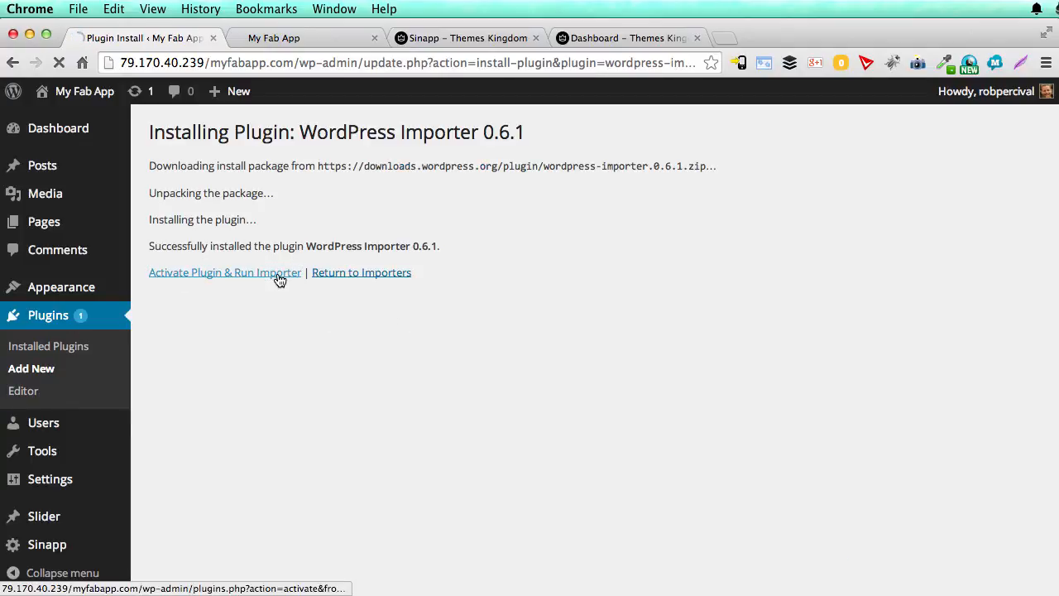
{"action": "left_click", "coordinate": [279, 280]}
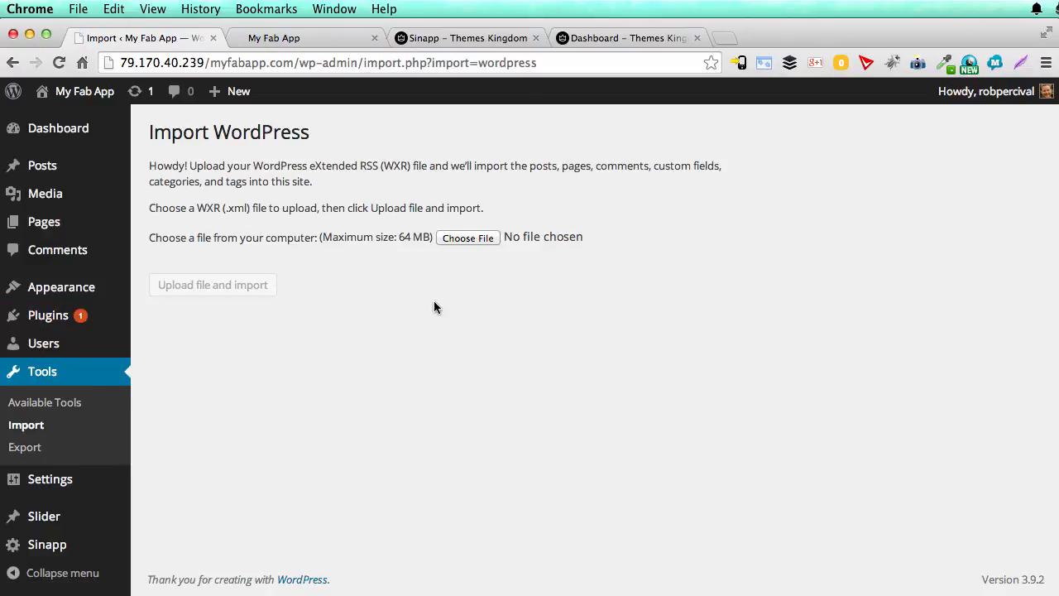
Step: Upload sinapp.xml from the Desktop to the WordPress importer
{"action": "left_click", "coordinate": [468, 237]}
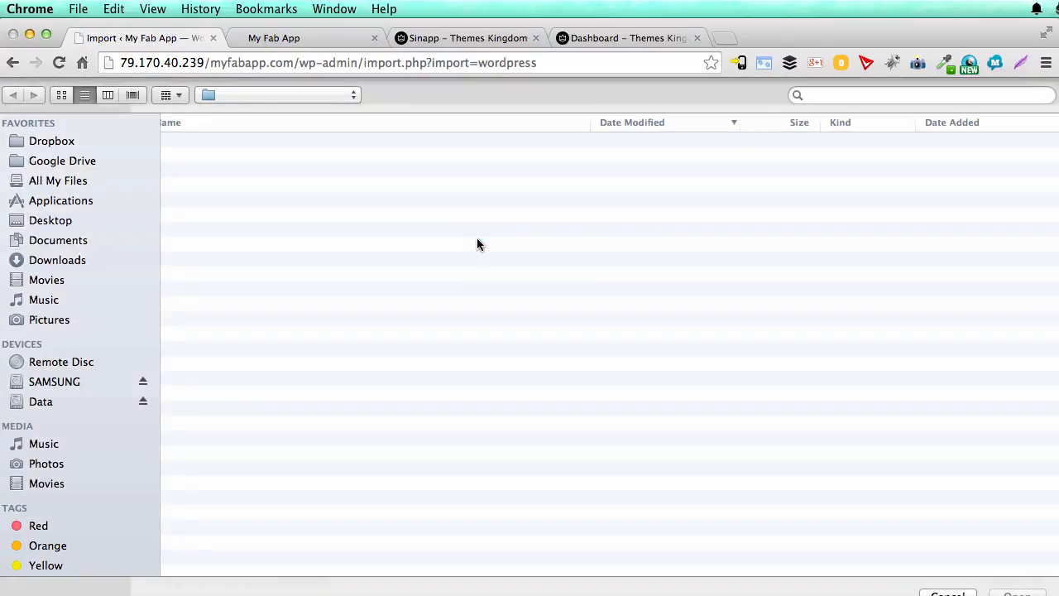
{"action": "left_click", "coordinate": [247, 141]}
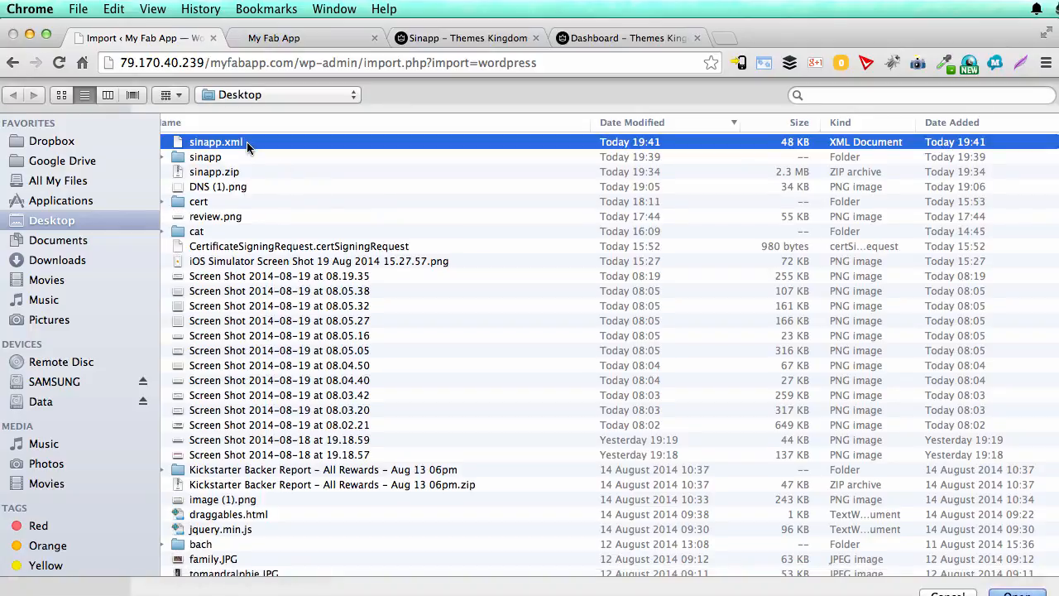
{"action": "double_click", "coordinate": [247, 142]}
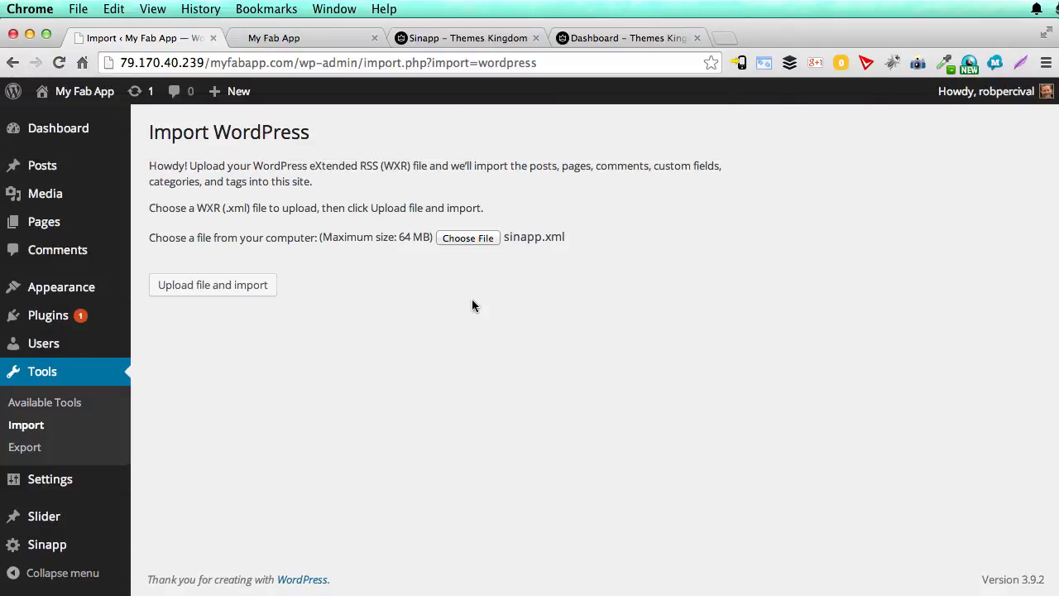
{"action": "left_click", "coordinate": [231, 282]}
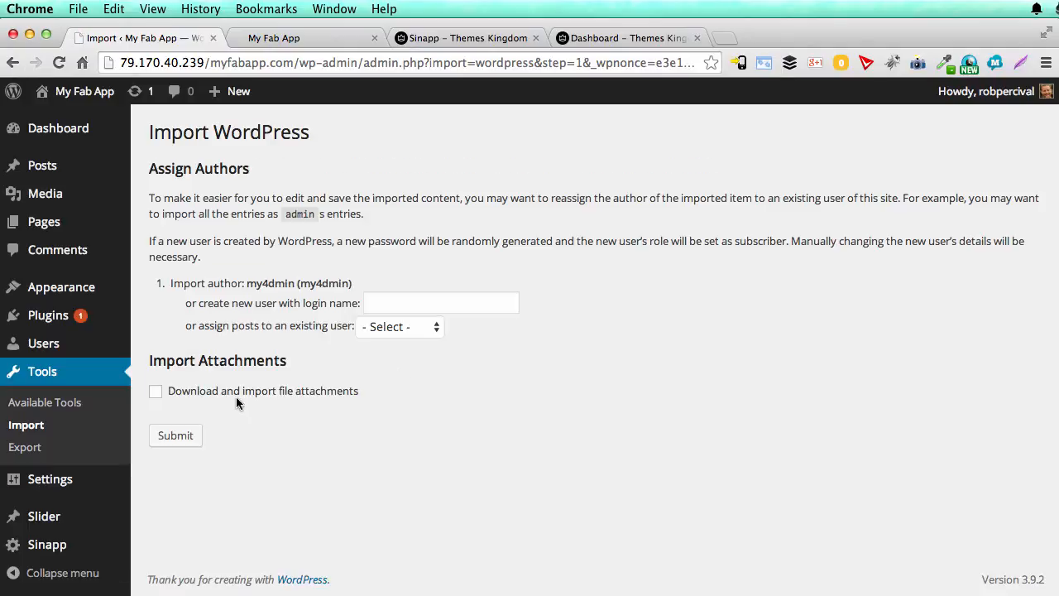
Step: Import the demo content with its file attachments, assigning the posts to the existing site user
{"action": "left_click", "coordinate": [155, 391]}
{"action": "left_click", "coordinate": [416, 330]}
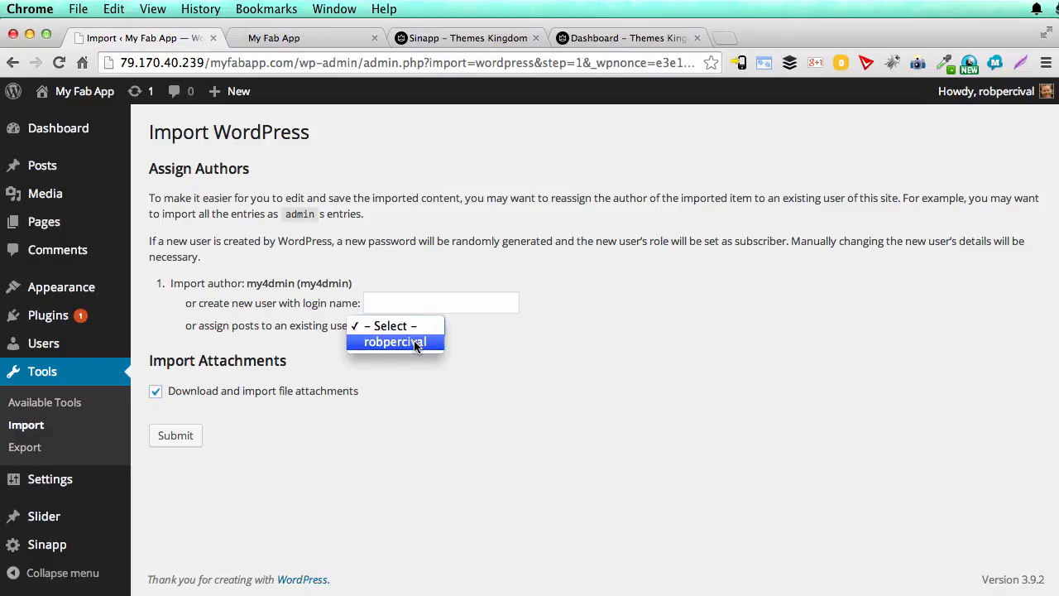
{"action": "left_click", "coordinate": [415, 342]}
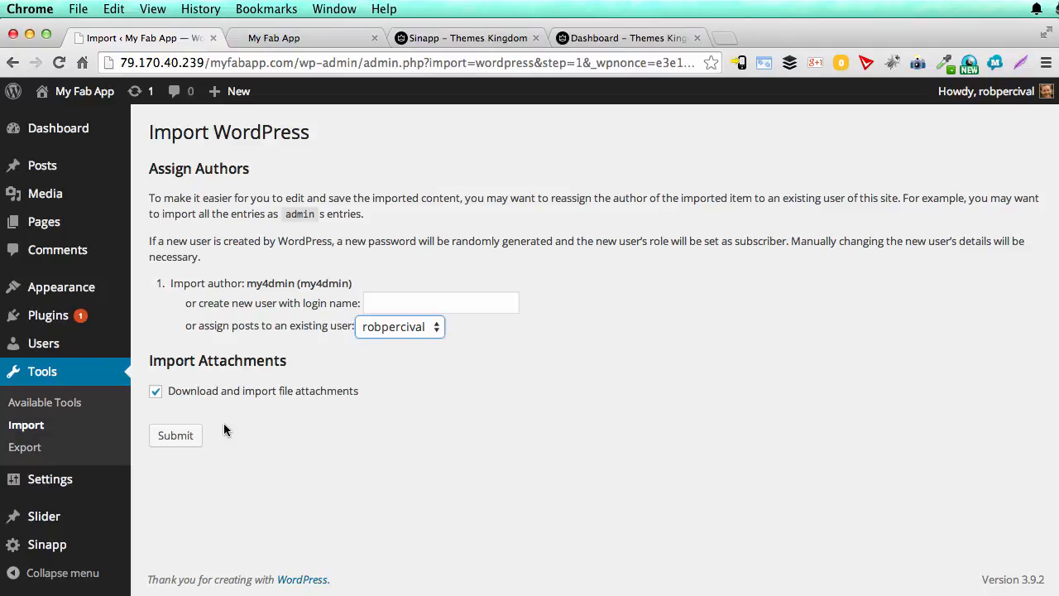
{"action": "left_click", "coordinate": [176, 434]}
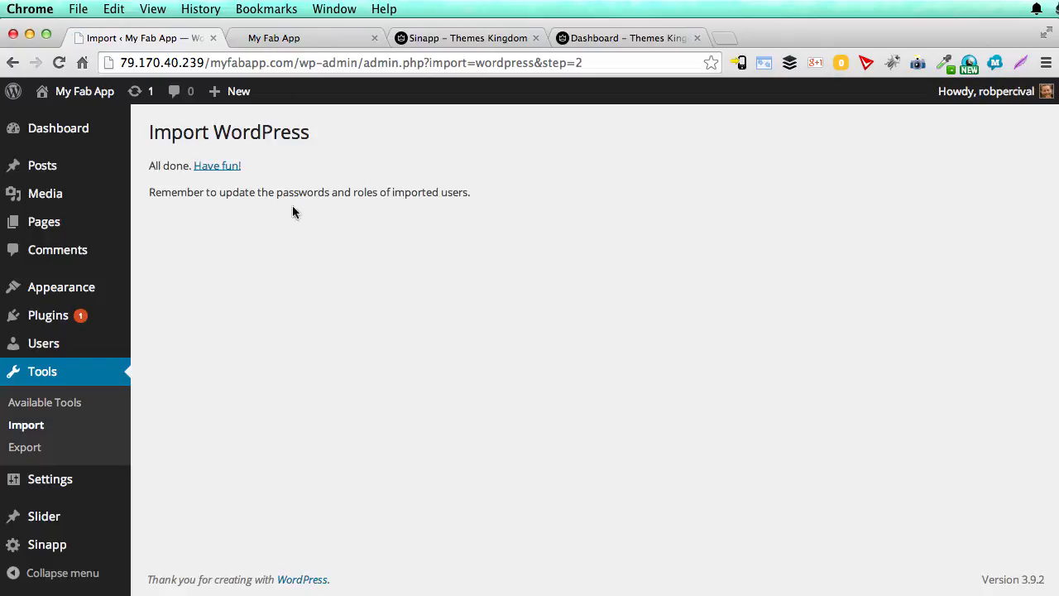
Step: Reload the live My Fab App front page and examine how the imported demo content appears
{"action": "left_click", "coordinate": [300, 39]}
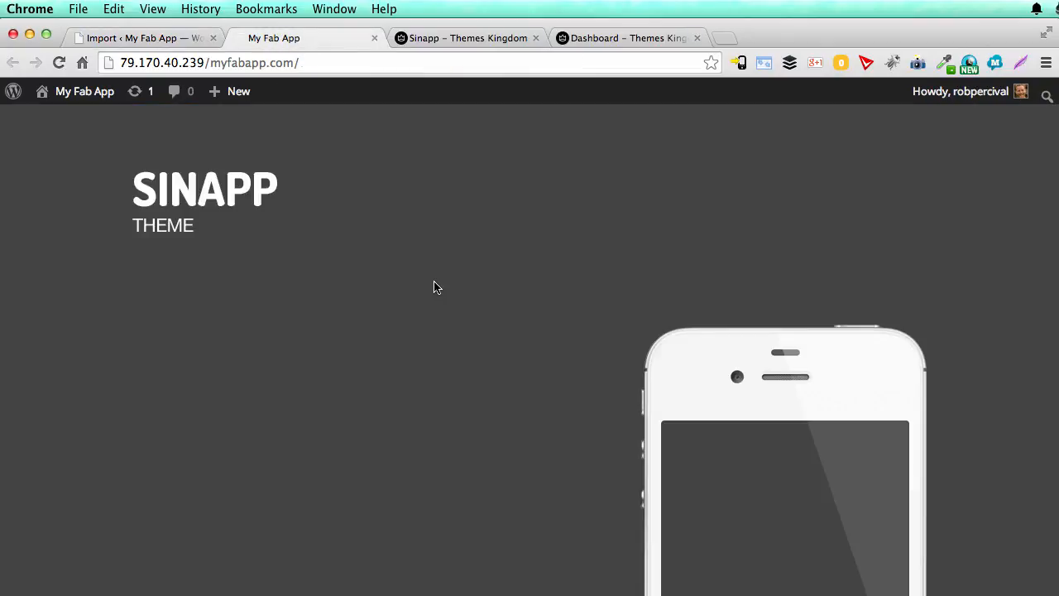
{"action": "key", "text": "super+r"}
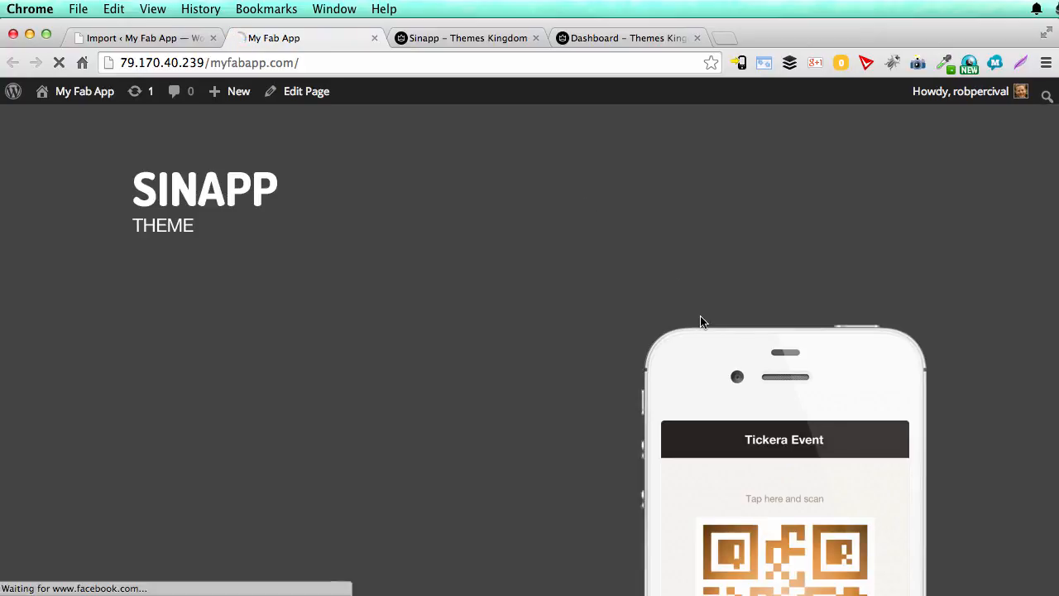
{"action": "scroll", "coordinate": [700, 322], "scroll_direction": "down", "scroll_amount": 5}
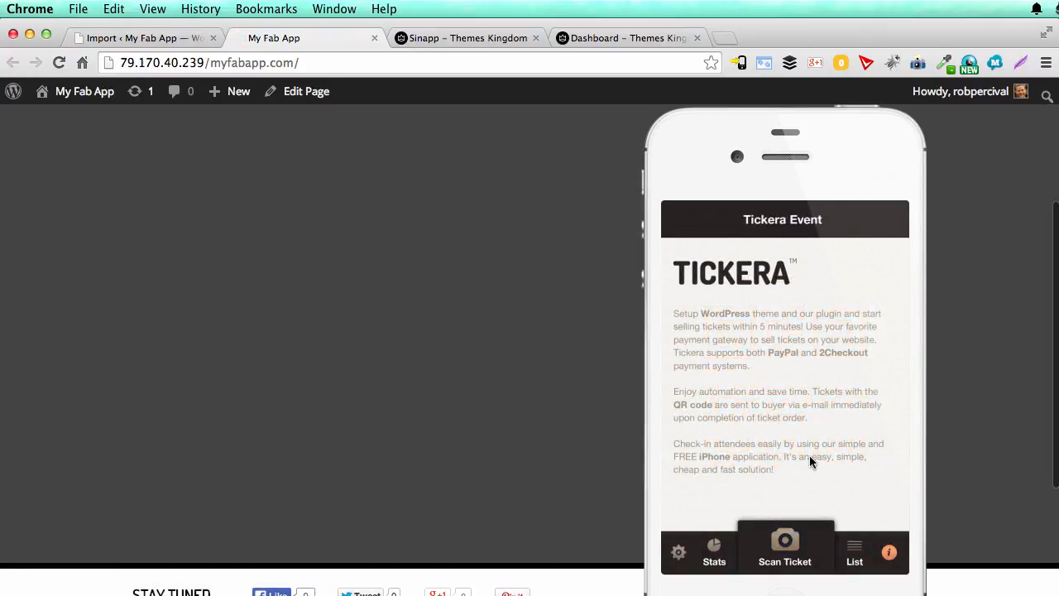
{"action": "scroll", "coordinate": [594, 374], "scroll_direction": "down", "scroll_amount": 4}
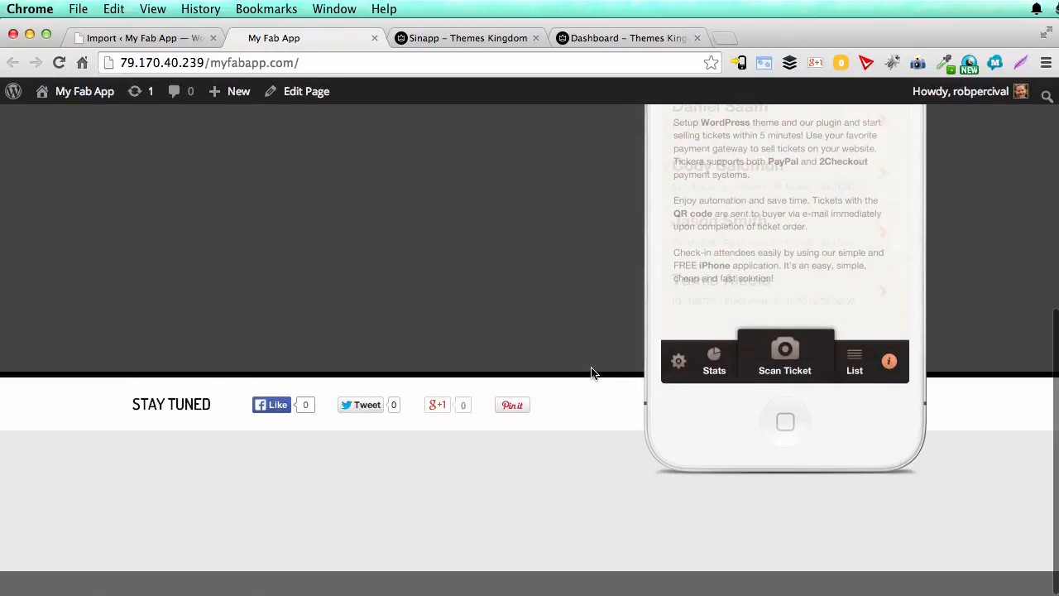
{"action": "scroll", "coordinate": [559, 494], "scroll_direction": "up", "scroll_amount": 9}
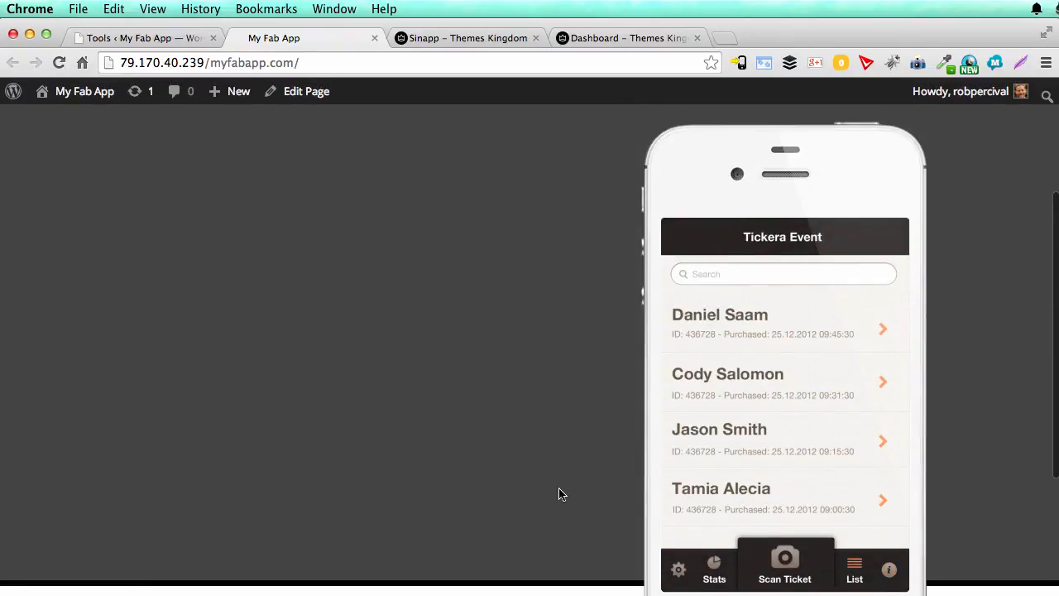
Step: Open the imported Home page dated 2012/07/09 for editing in the dashboard and copy its entire content
{"action": "left_click", "coordinate": [155, 40]}
{"action": "mouse_move", "coordinate": [39, 228]}
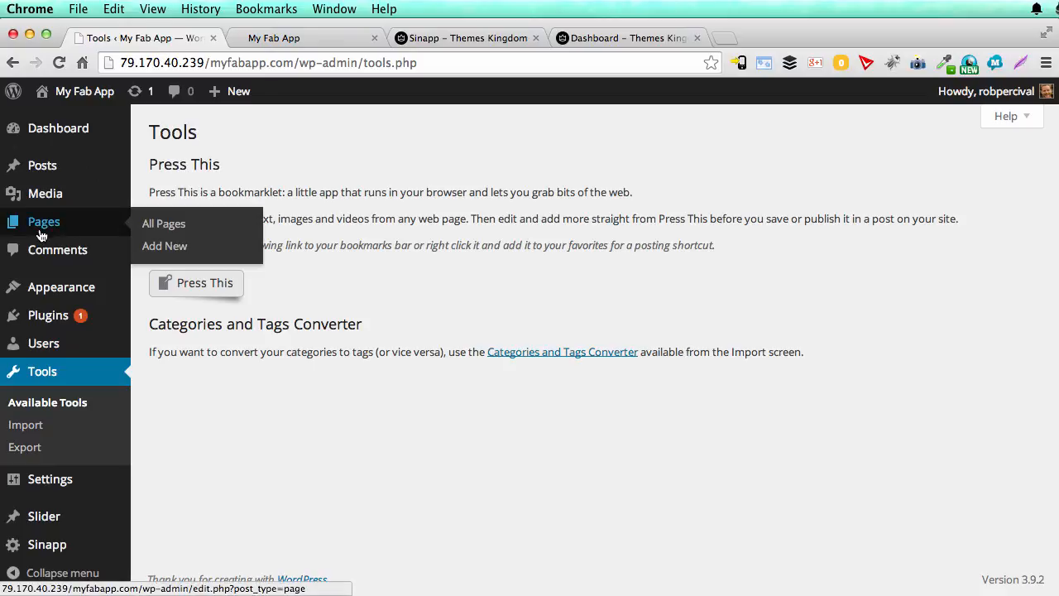
{"action": "left_click", "coordinate": [174, 233]}
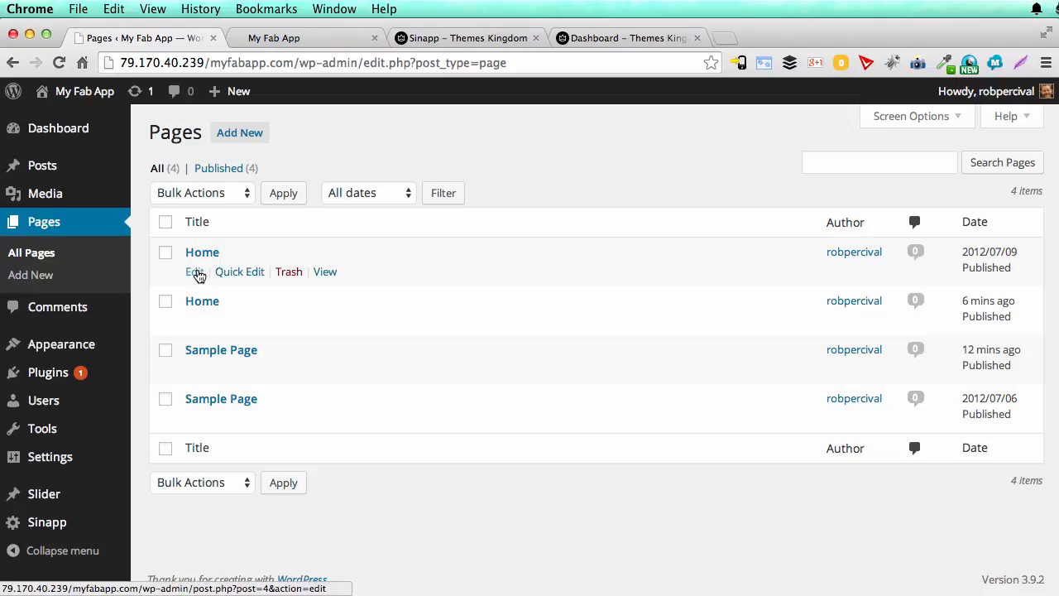
{"action": "left_click", "coordinate": [195, 272]}
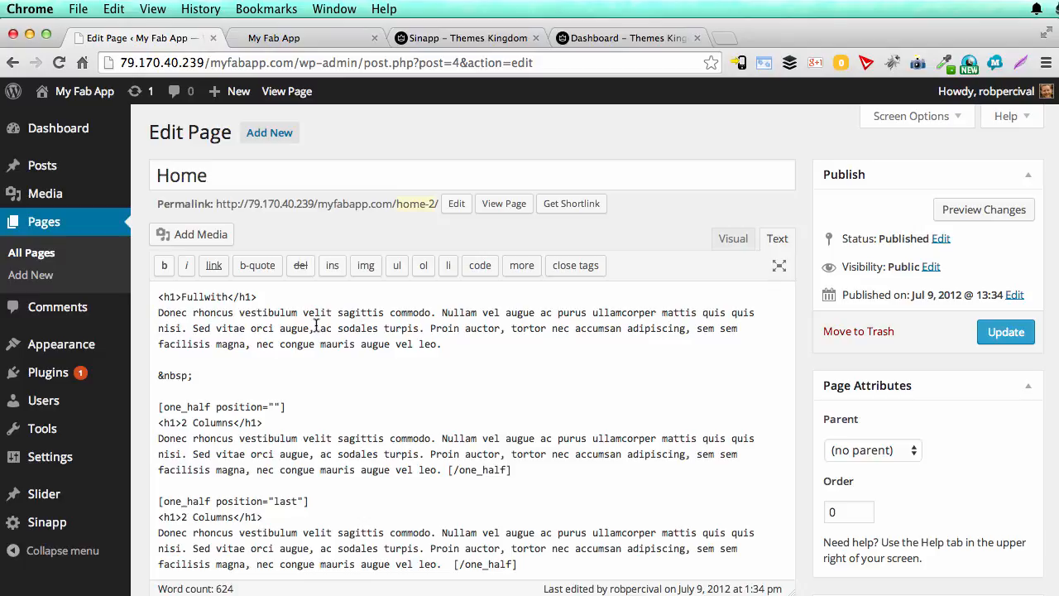
{"action": "left_click", "coordinate": [339, 506]}
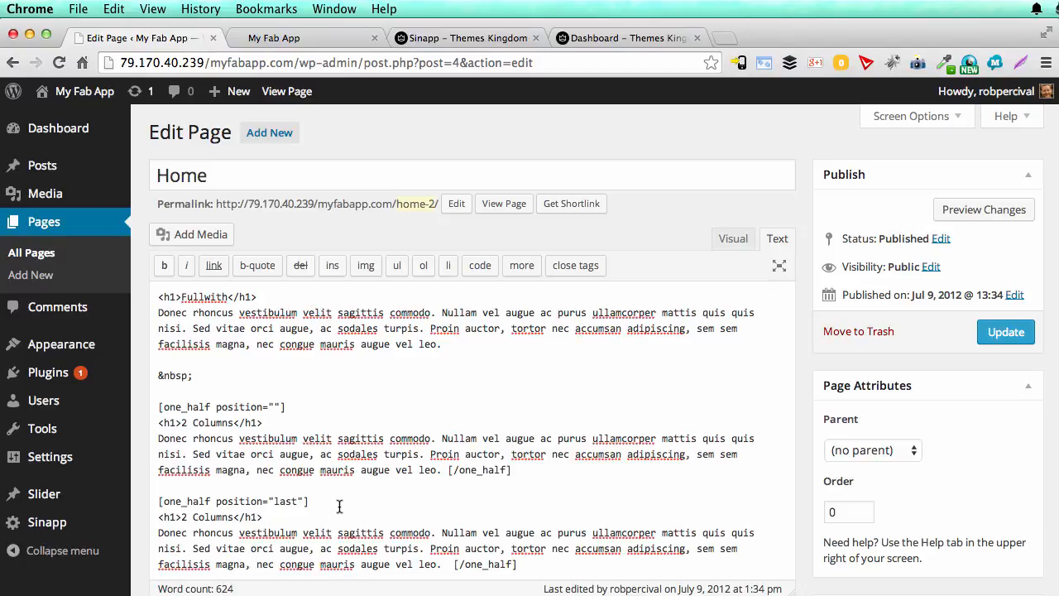
{"action": "key", "text": "super+a"}
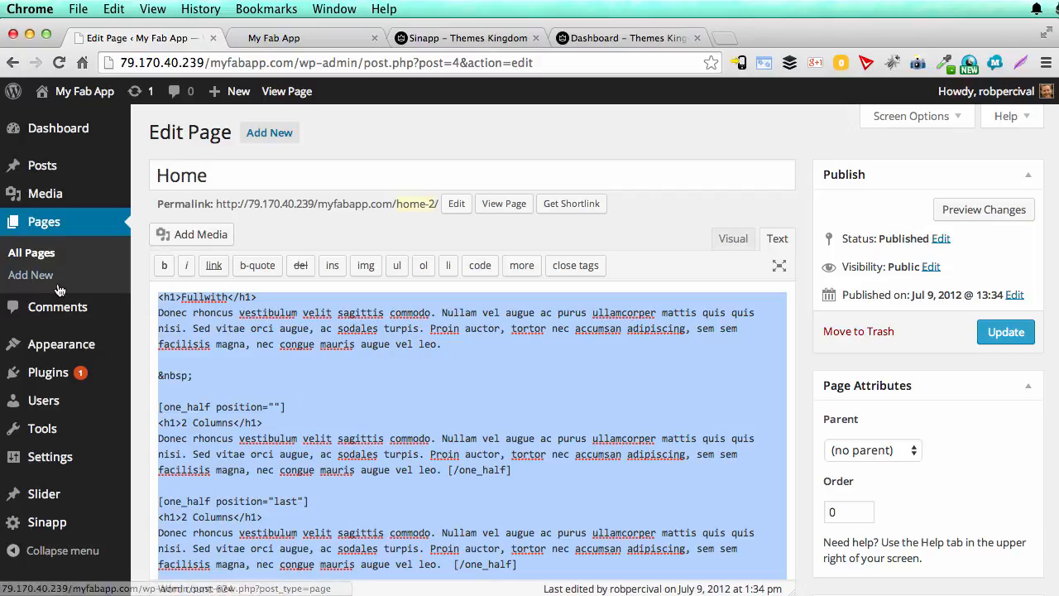
Step: Paste the copied demo content into the newer, empty Home page and update that page
{"action": "left_click", "coordinate": [33, 255]}
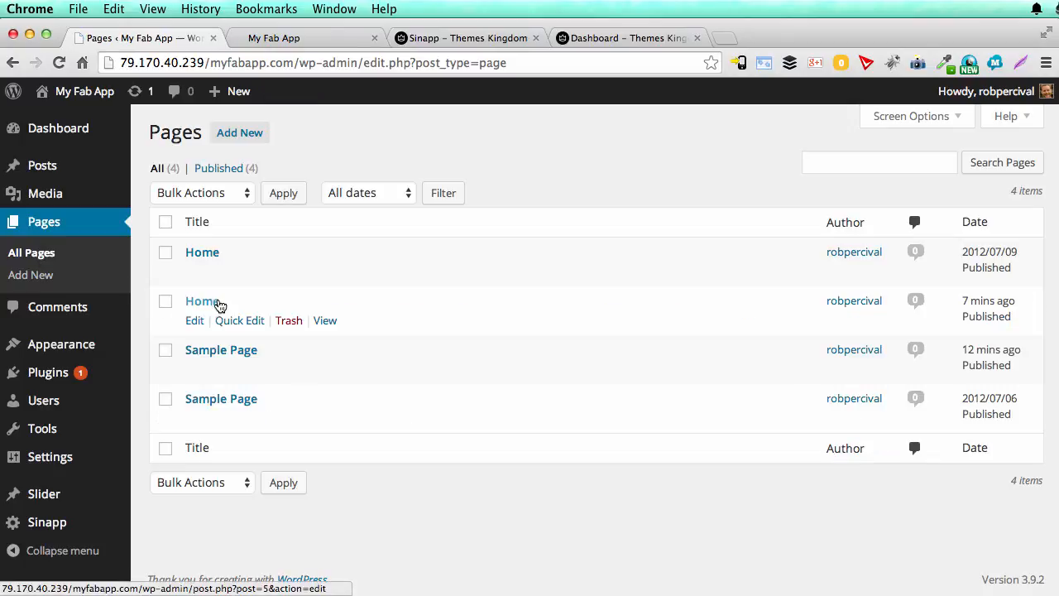
{"action": "left_click", "coordinate": [197, 321]}
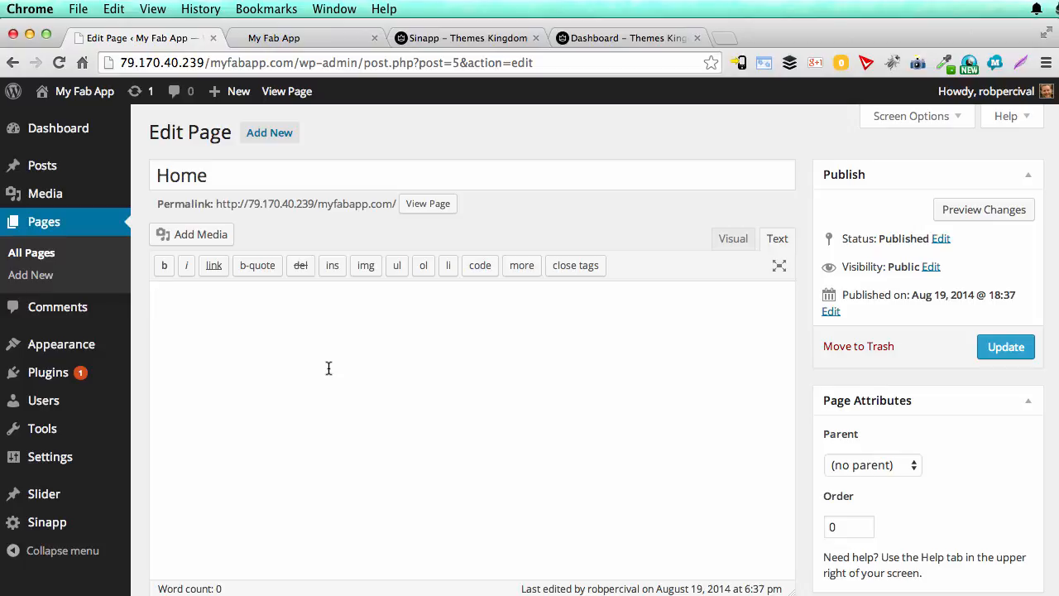
{"action": "key", "text": "ctrl+v"}
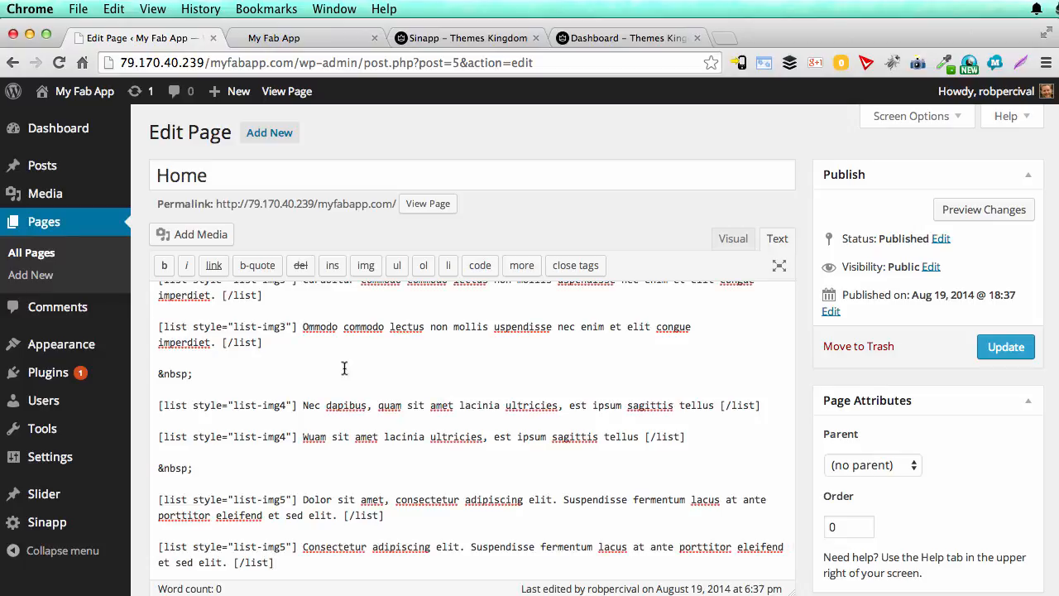
{"action": "left_click", "coordinate": [1011, 349]}
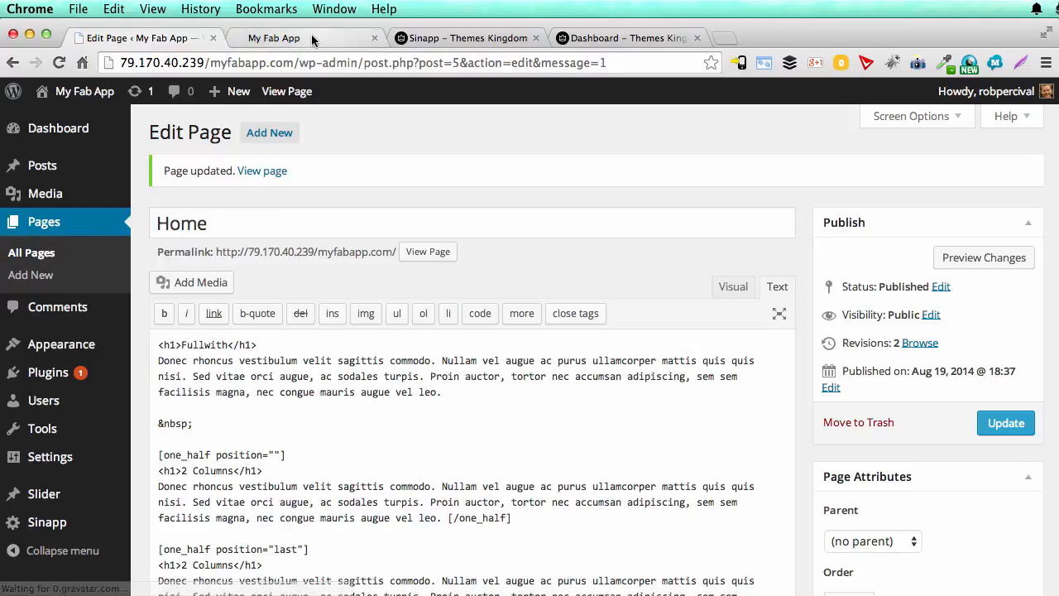
Step: Reload the live My Fab App front page and examine how the pasted column and list content is laid out
{"action": "left_click", "coordinate": [308, 38]}
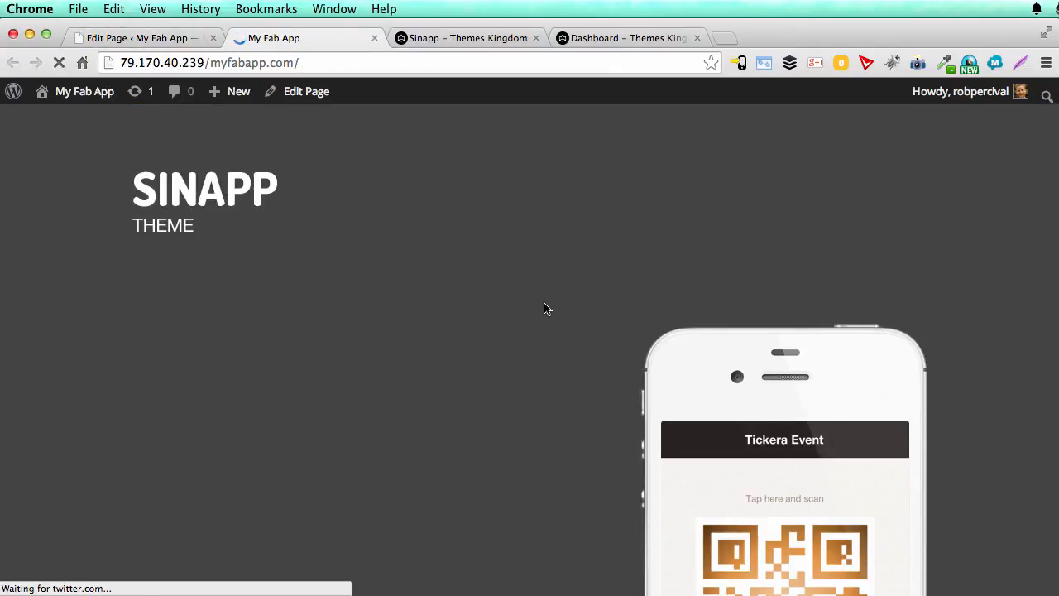
{"action": "scroll", "coordinate": [545, 309], "scroll_direction": "down", "scroll_amount": 10}
{"action": "scroll", "coordinate": [546, 309], "scroll_direction": "down", "scroll_amount": 15}
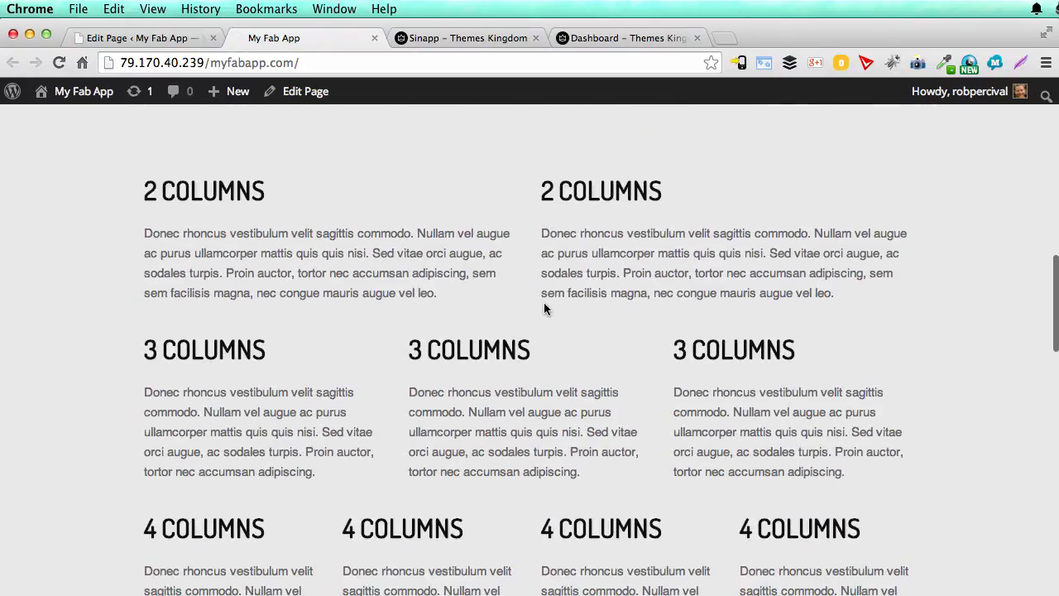
{"action": "scroll", "coordinate": [543, 307], "scroll_direction": "down", "scroll_amount": 20}
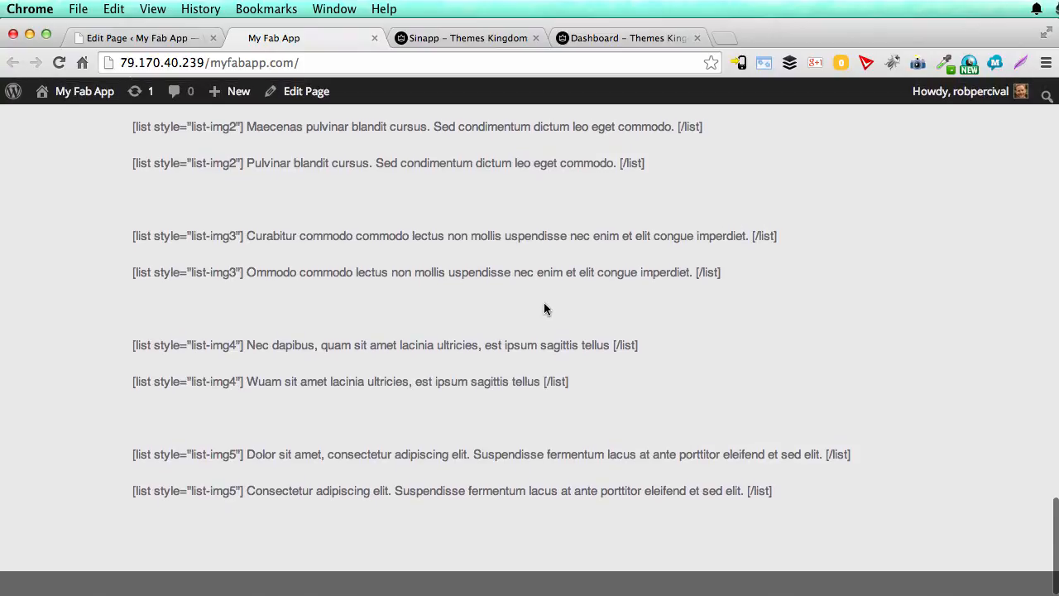
{"action": "scroll", "coordinate": [543, 308], "scroll_direction": "up", "scroll_amount": 20}
{"action": "scroll", "coordinate": [544, 308], "scroll_direction": "up", "scroll_amount": 10}
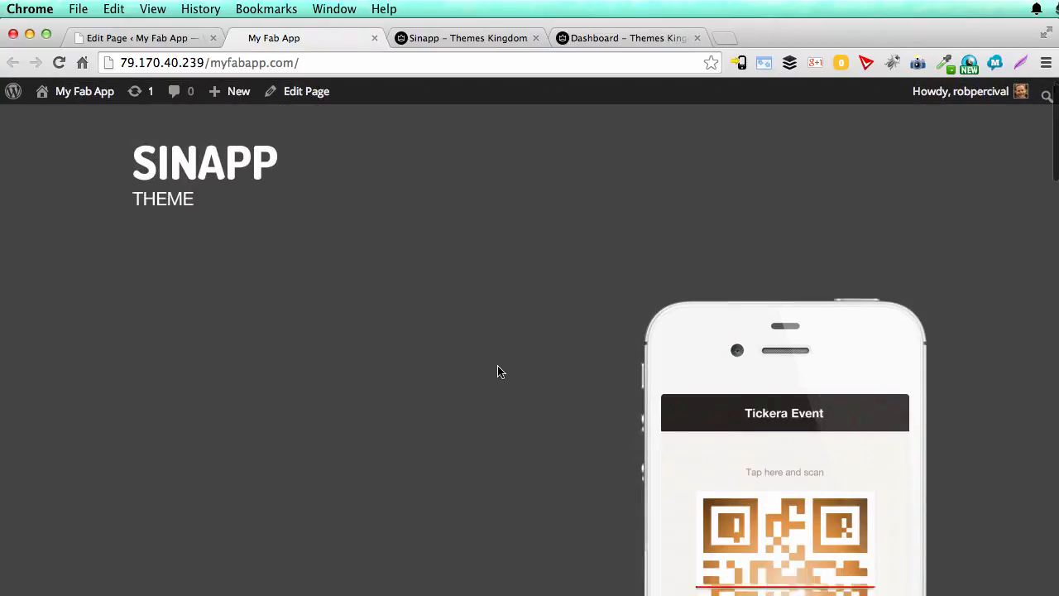
{"action": "scroll", "coordinate": [497, 369], "scroll_direction": "down", "scroll_amount": 10}
{"action": "scroll", "coordinate": [496, 370], "scroll_direction": "up", "scroll_amount": 1}
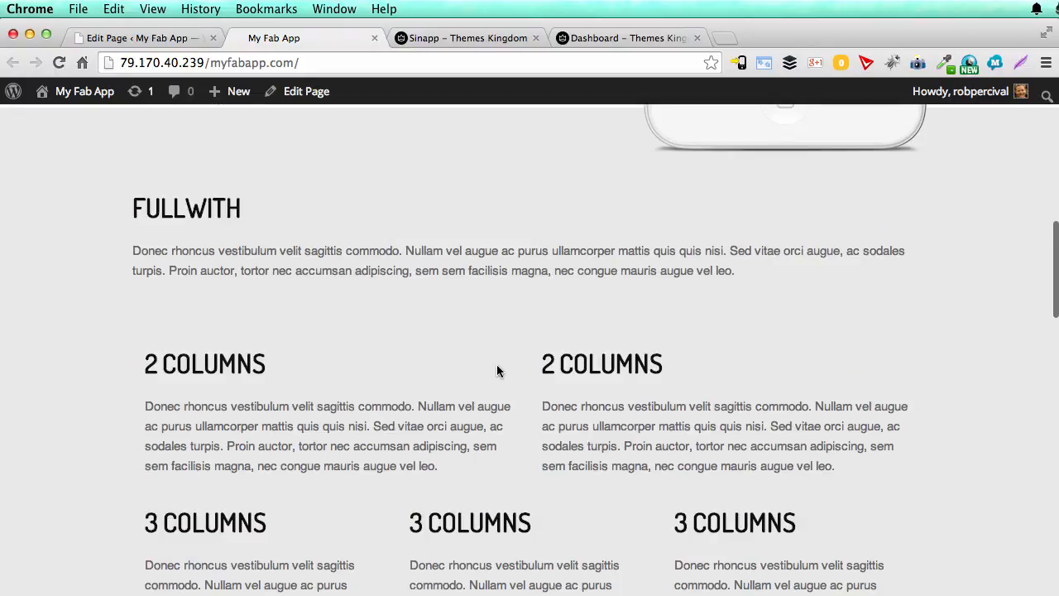
{"action": "scroll", "coordinate": [387, 337], "scroll_direction": "down", "scroll_amount": 3}
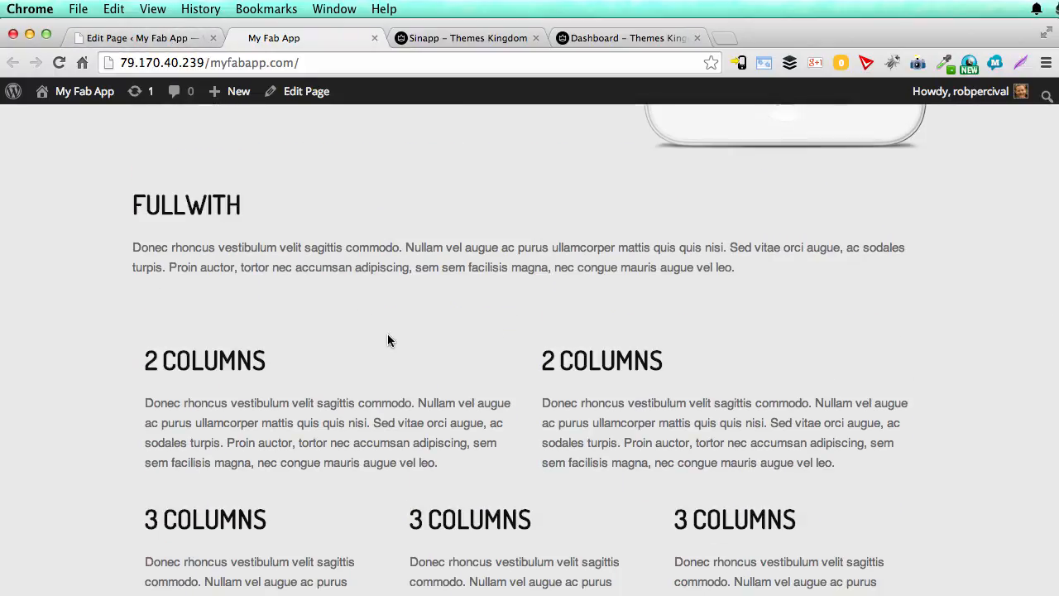
{"action": "scroll", "coordinate": [388, 337], "scroll_direction": "up", "scroll_amount": 2}
{"action": "scroll", "coordinate": [388, 336], "scroll_direction": "up", "scroll_amount": 1}
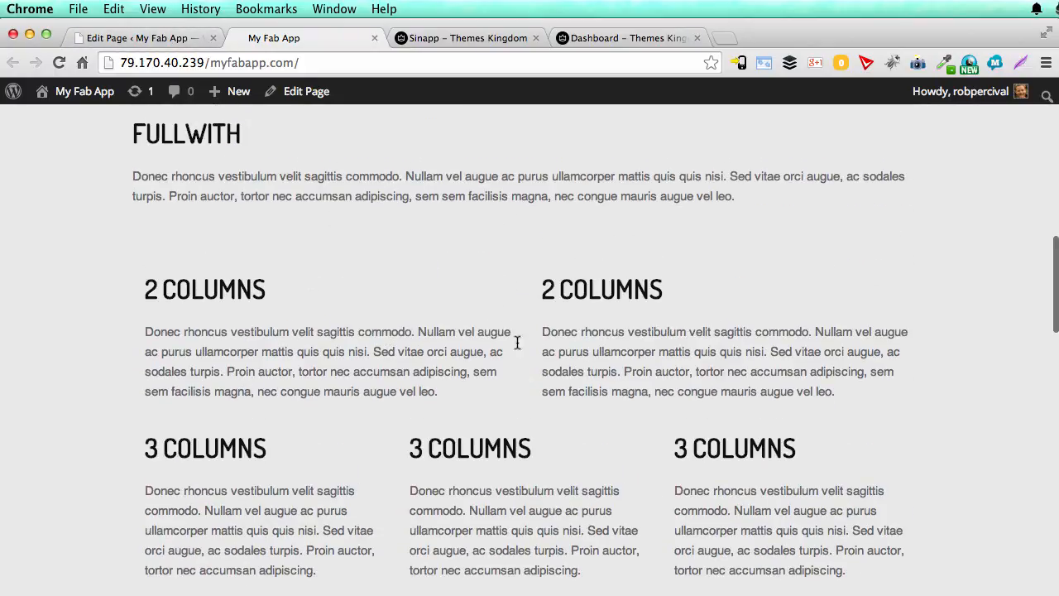
{"action": "scroll", "coordinate": [550, 352], "scroll_direction": "down", "scroll_amount": 2}
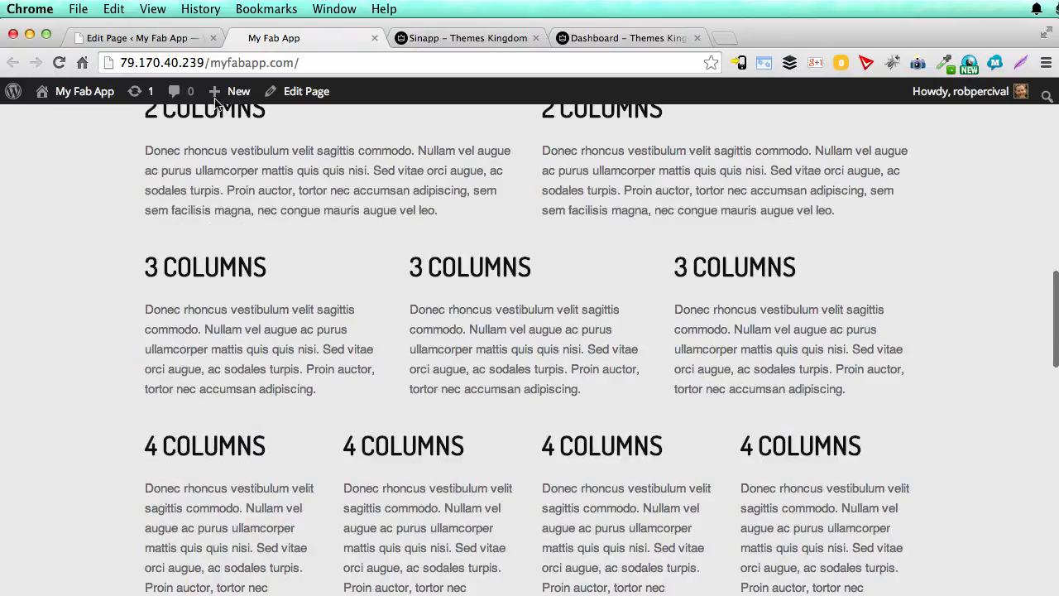
Step: Back in the Home page editor, delete all content from the first one_third block to the end
{"action": "left_click", "coordinate": [165, 38]}
{"action": "scroll", "coordinate": [376, 358], "scroll_direction": "down", "scroll_amount": 3}
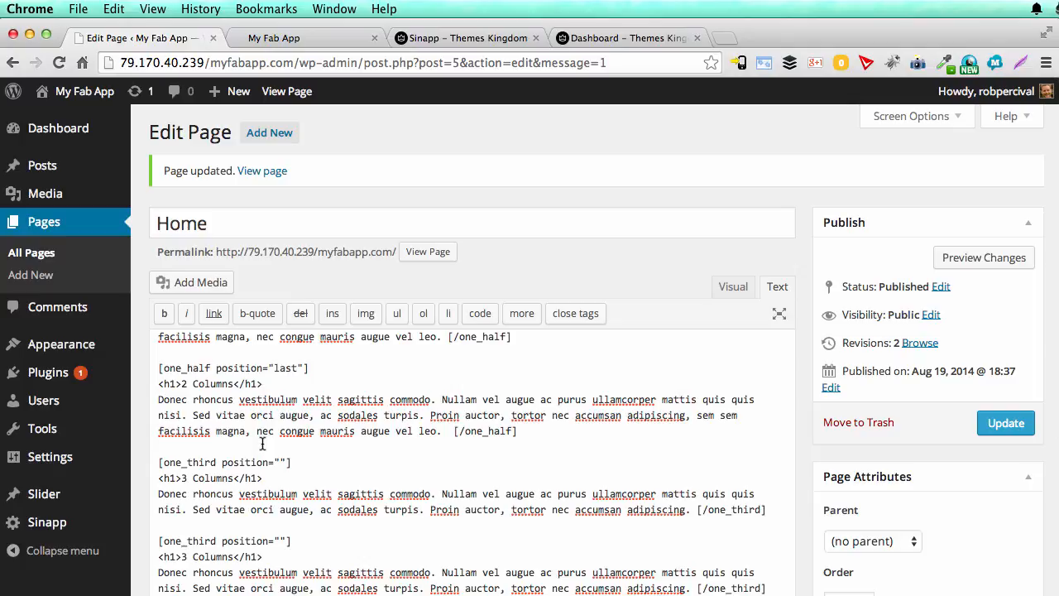
{"action": "scroll", "coordinate": [292, 465], "scroll_direction": "down", "scroll_amount": 1}
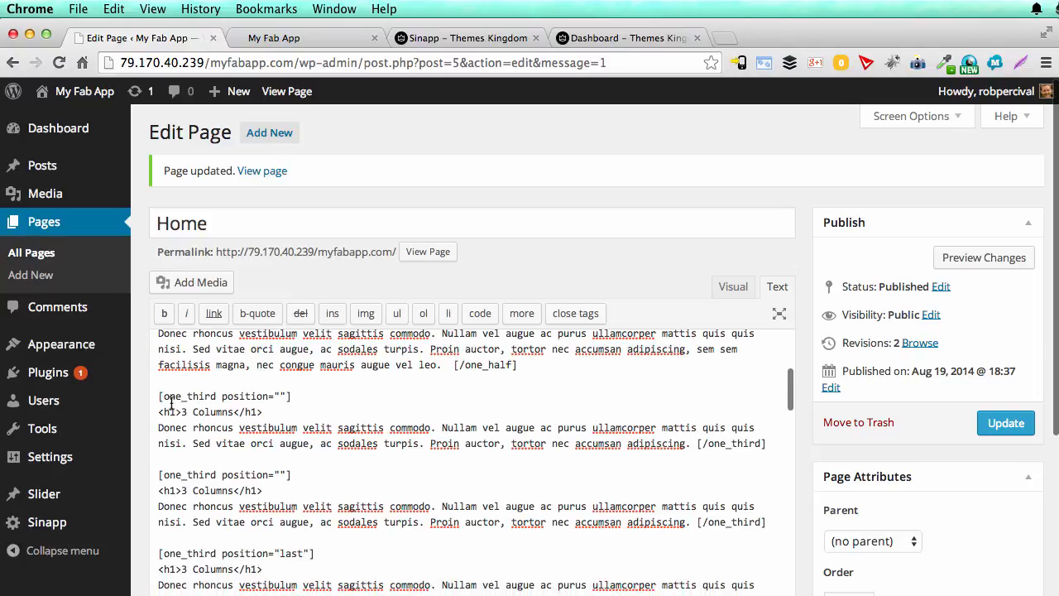
{"action": "left_click_drag", "start_coordinate": [159, 396], "coordinate": [282, 579]}
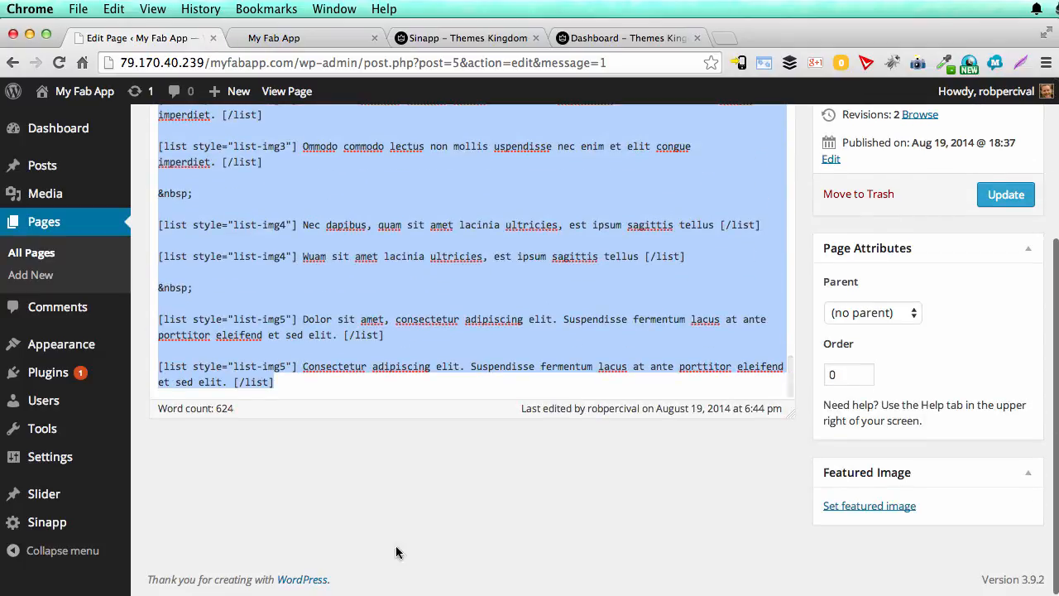
{"action": "key", "text": "BackSpace"}
Step: Change the first heading to "My Fab App" and its paragraph to "This app really will change your life.", then update the page
{"action": "scroll", "coordinate": [452, 329], "scroll_direction": "up", "scroll_amount": 3}
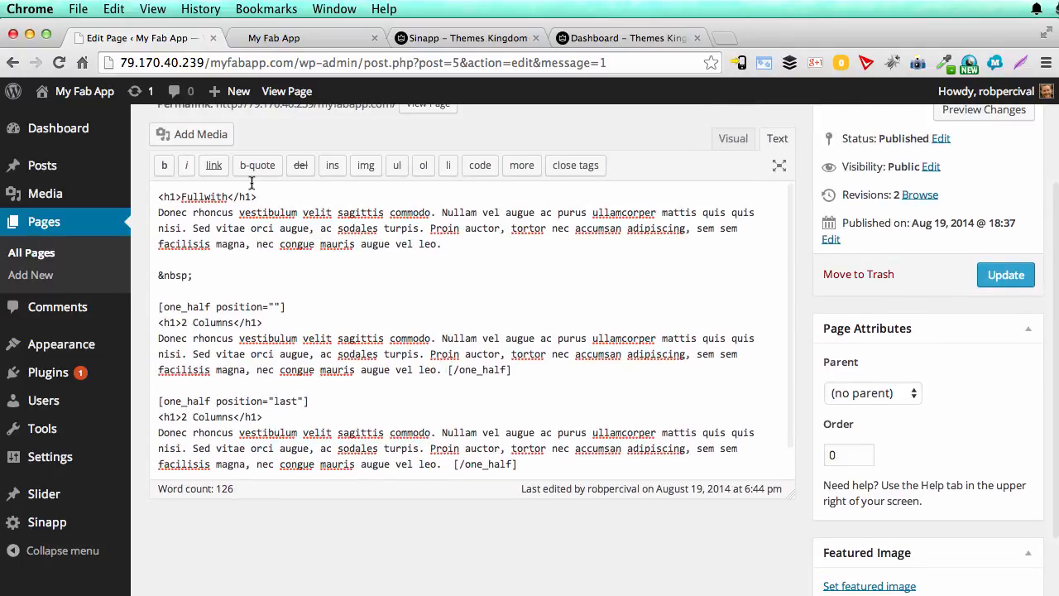
{"action": "left_click_drag", "start_coordinate": [229, 196], "coordinate": [189, 196]}
{"action": "type", "text": "My F"}
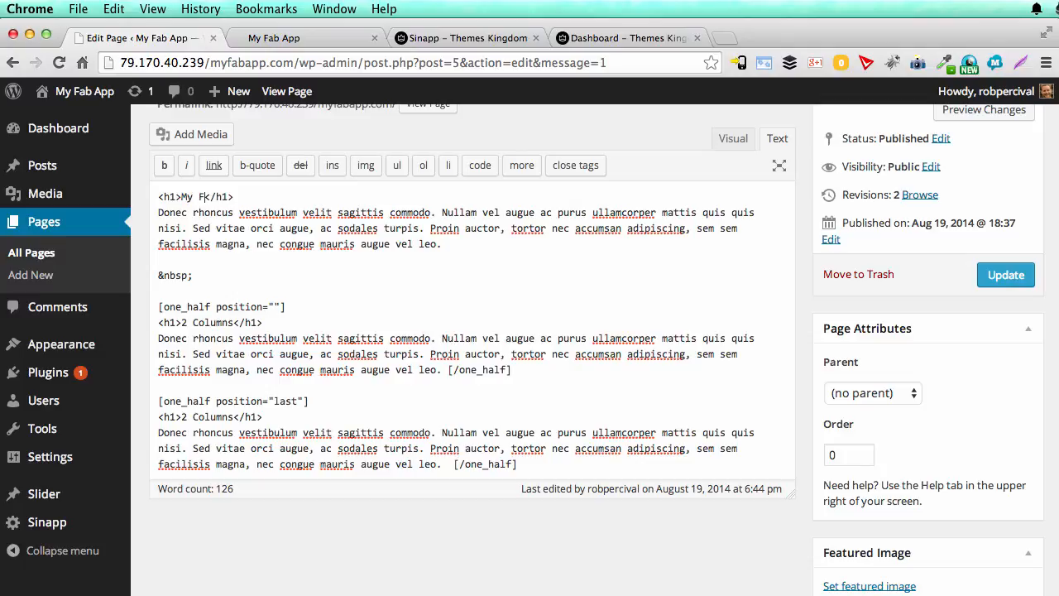
{"action": "type", "text": "ab App"}
{"action": "left_click_drag", "start_coordinate": [453, 246], "coordinate": [145, 214]}
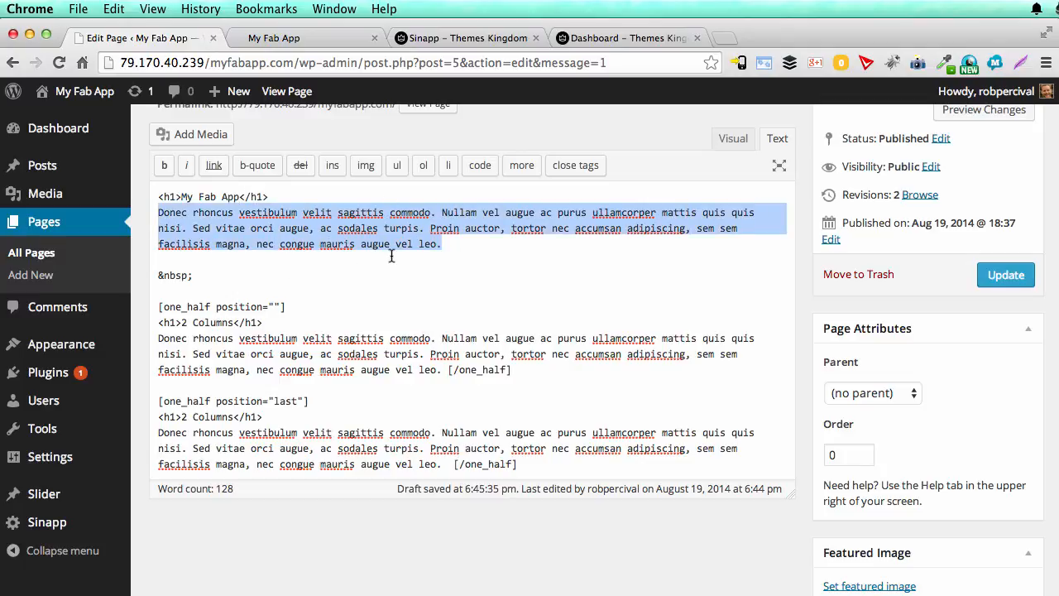
{"action": "type", "text": "Thi"}
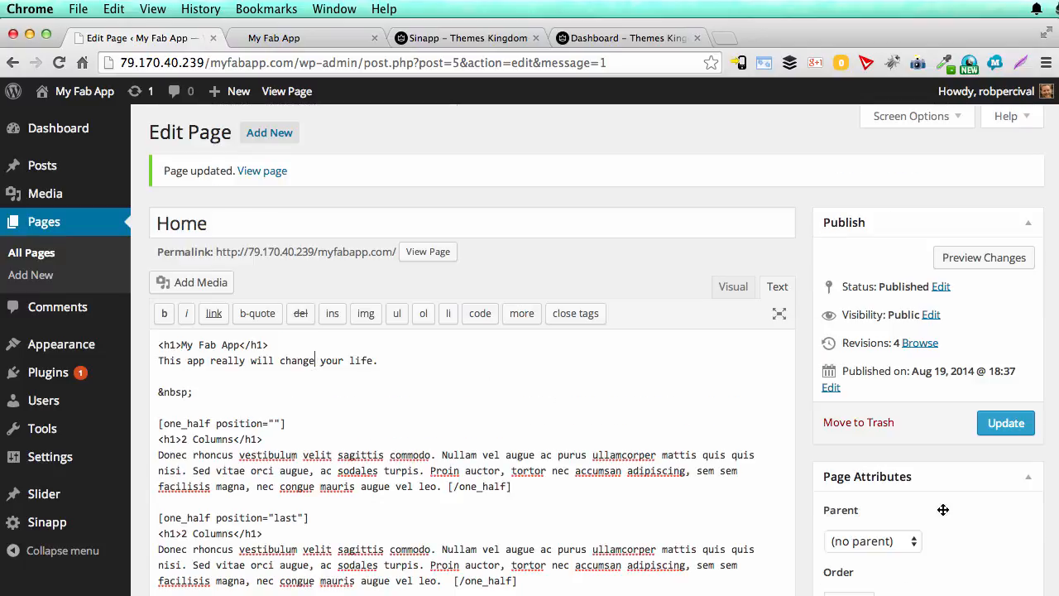
Step: Reload the live front page and check the edited heading, paragraph and two-column section
{"action": "left_click", "coordinate": [327, 37]}
{"action": "key", "text": "super+r"}
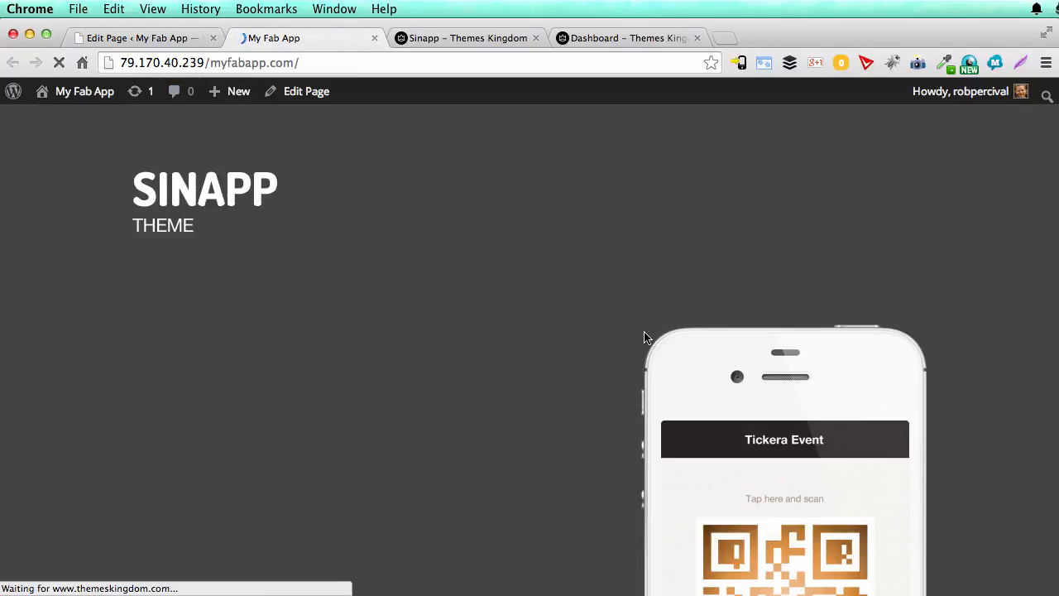
{"action": "scroll", "coordinate": [562, 350], "scroll_direction": "down", "scroll_amount": 5}
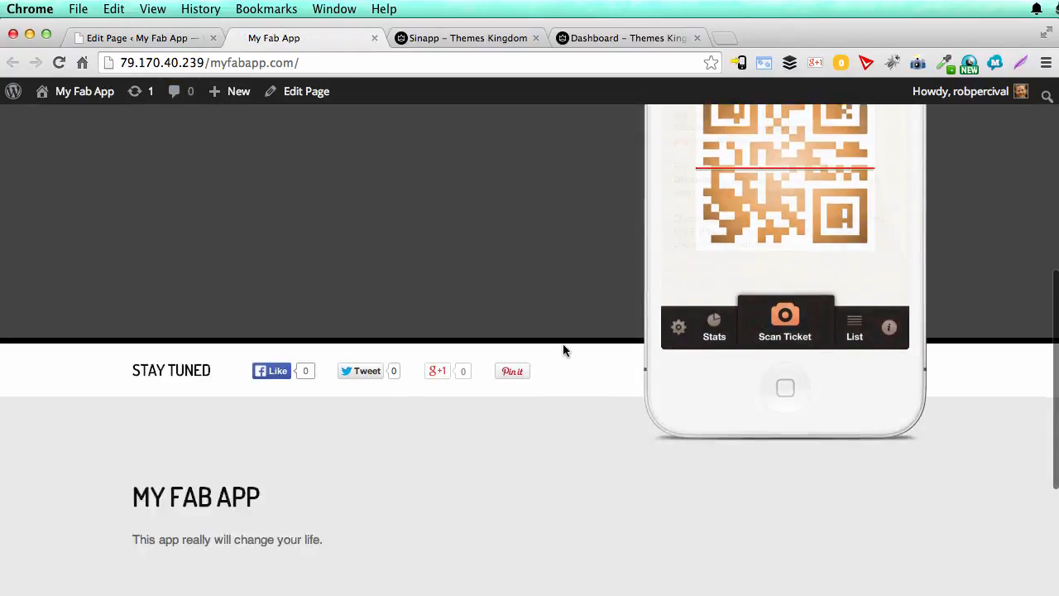
{"action": "scroll", "coordinate": [562, 350], "scroll_direction": "down", "scroll_amount": 5}
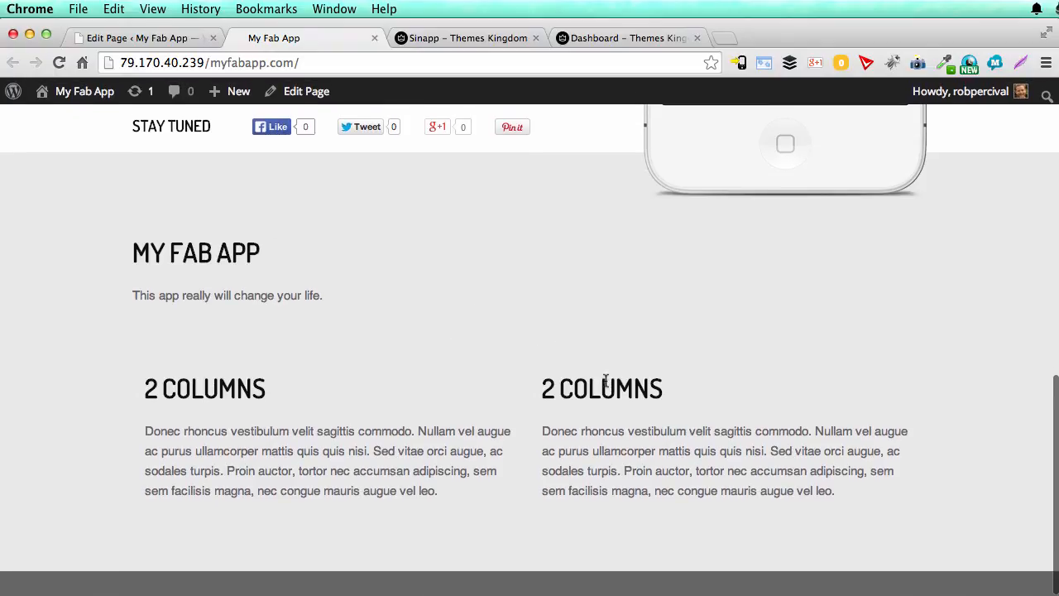
{"action": "scroll", "coordinate": [409, 424], "scroll_direction": "up", "scroll_amount": 7}
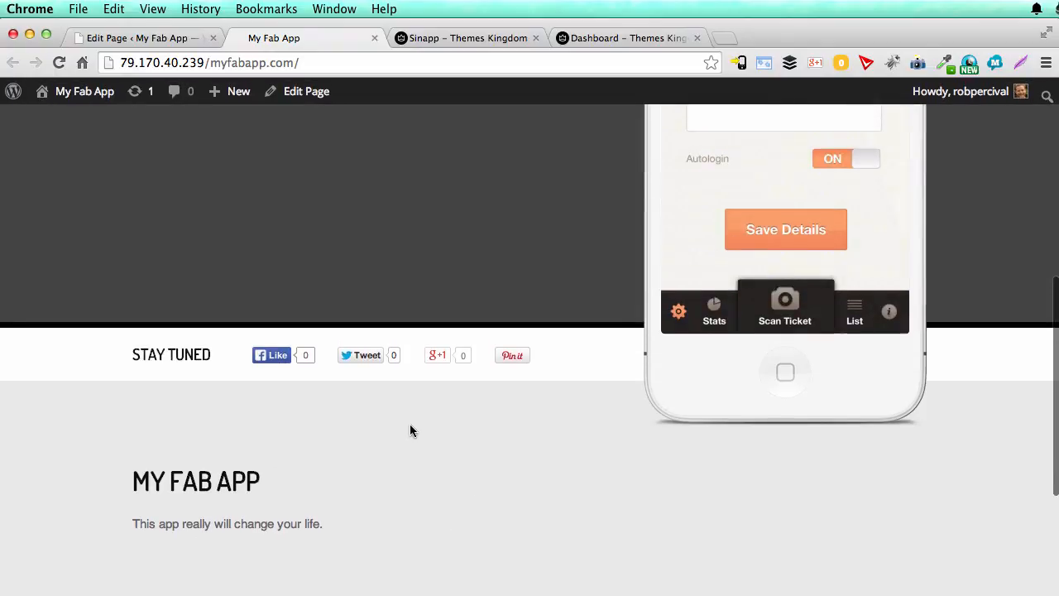
{"action": "scroll", "coordinate": [409, 430], "scroll_direction": "up", "scroll_amount": 3}
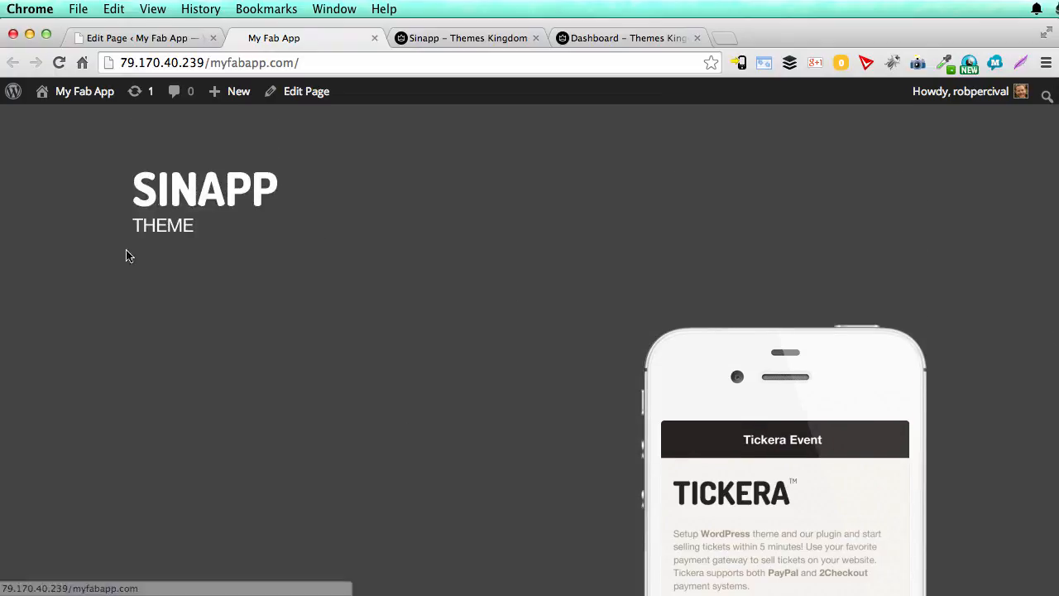
{"action": "scroll", "coordinate": [343, 331], "scroll_direction": "down", "scroll_amount": 3}
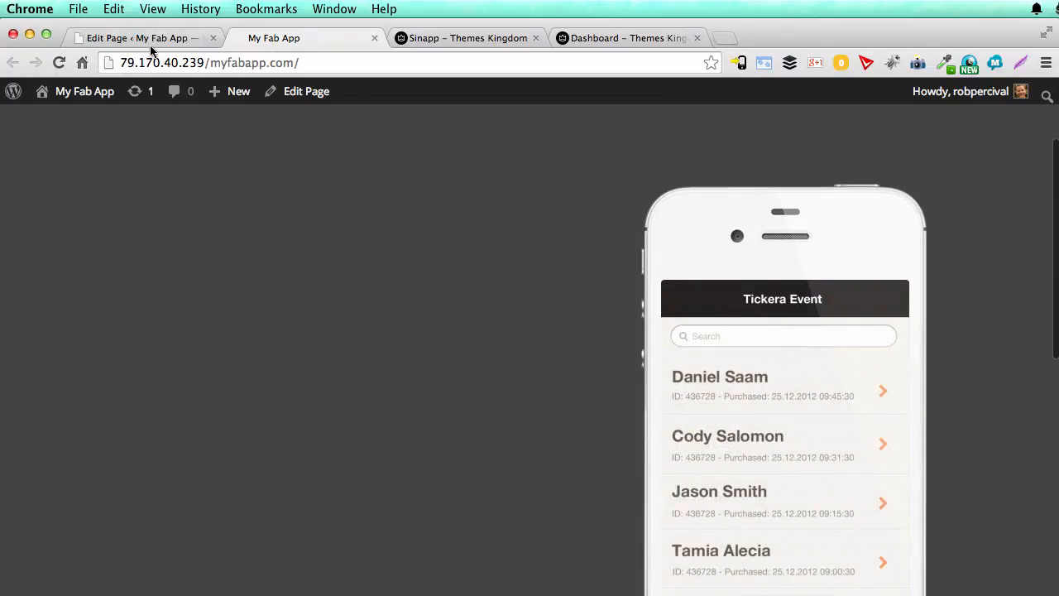
Step: Open the Sinapp theme customizer from the dashboard and review its Site Title & Tagline and Colors settings
{"action": "left_click", "coordinate": [141, 38]}
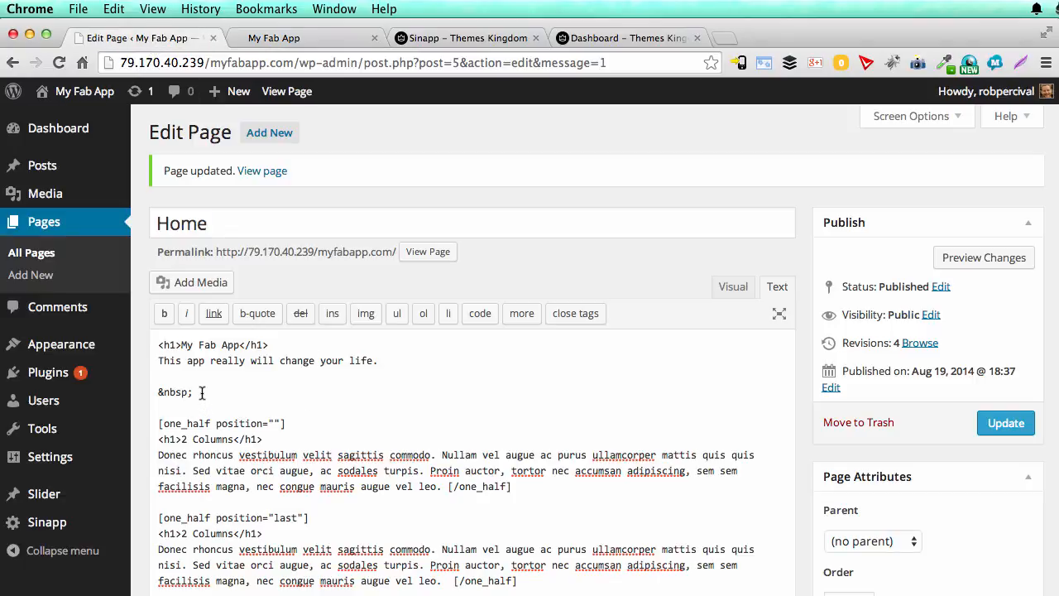
{"action": "mouse_move", "coordinate": [80, 354]}
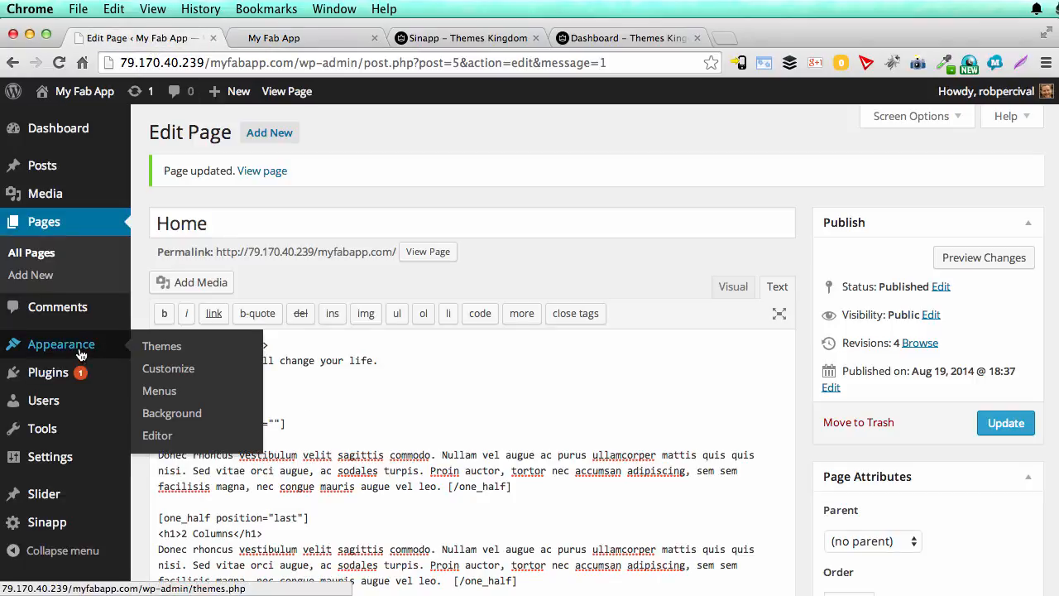
{"action": "left_click", "coordinate": [168, 371]}
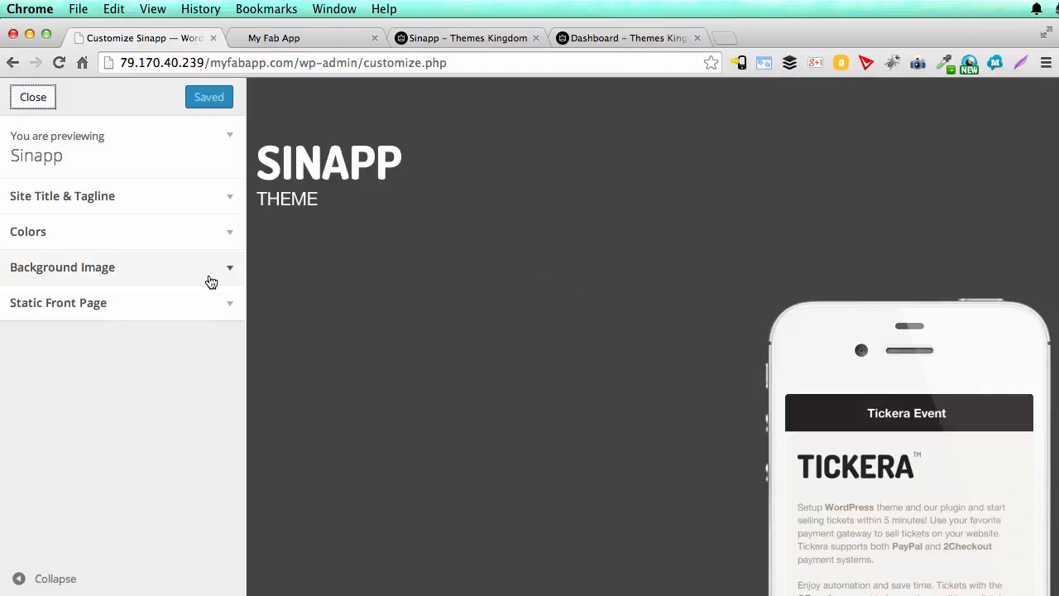
{"action": "left_click", "coordinate": [230, 201]}
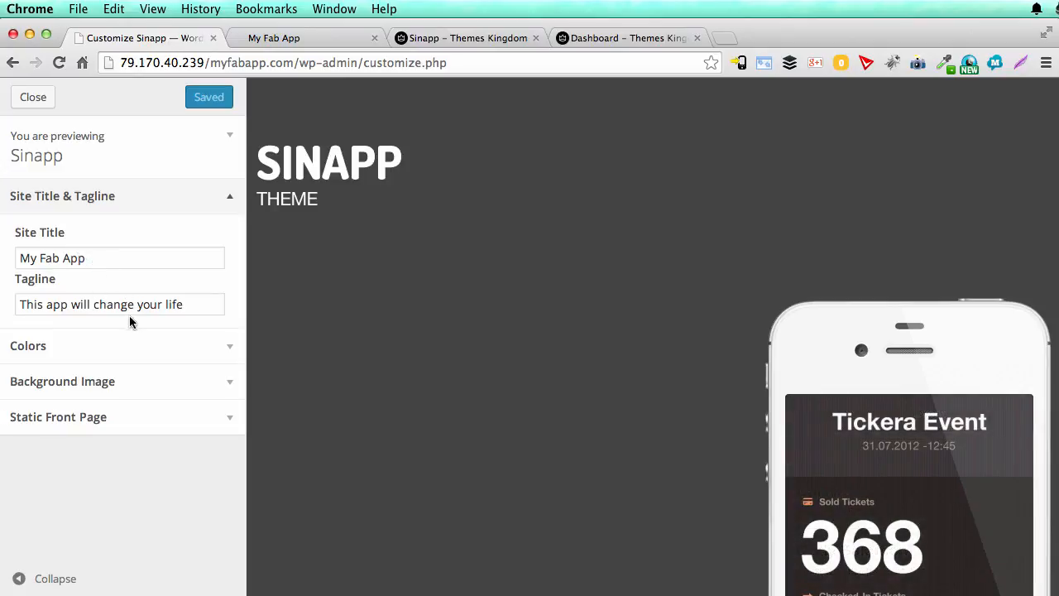
{"action": "left_click", "coordinate": [230, 346]}
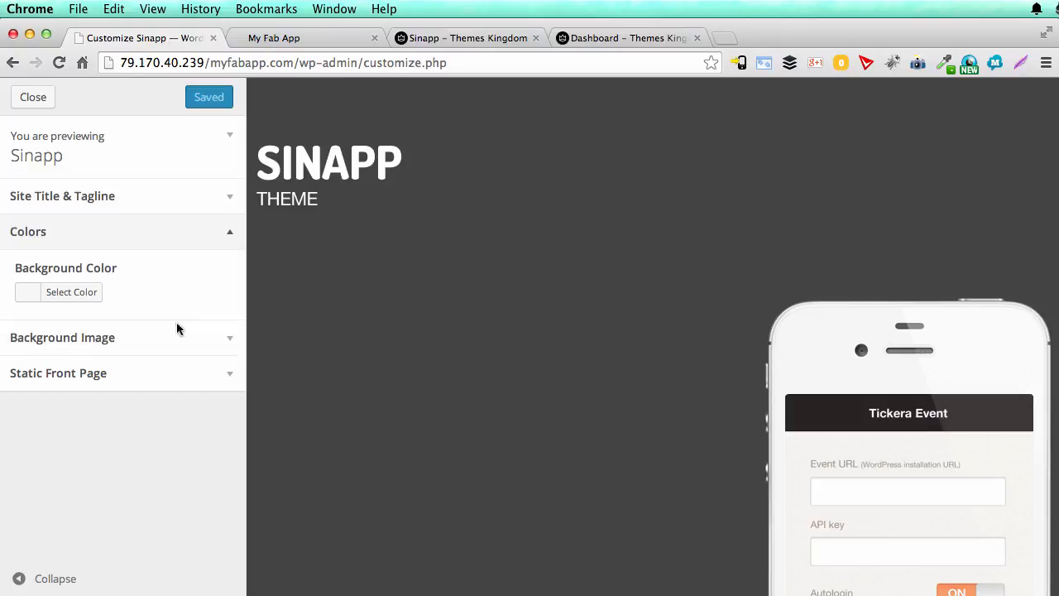
Step: Leave the theme customizer and look over the header area of the live front page
{"action": "left_click", "coordinate": [230, 349]}
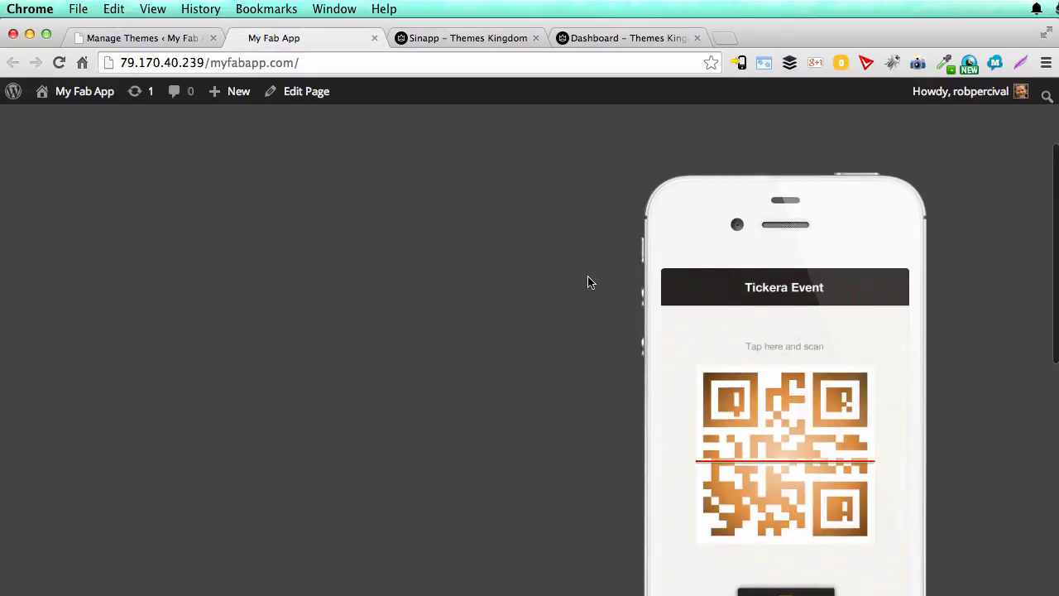
{"action": "scroll", "coordinate": [588, 277], "scroll_direction": "down", "scroll_amount": 3}
{"action": "scroll", "coordinate": [588, 276], "scroll_direction": "up", "scroll_amount": 3}
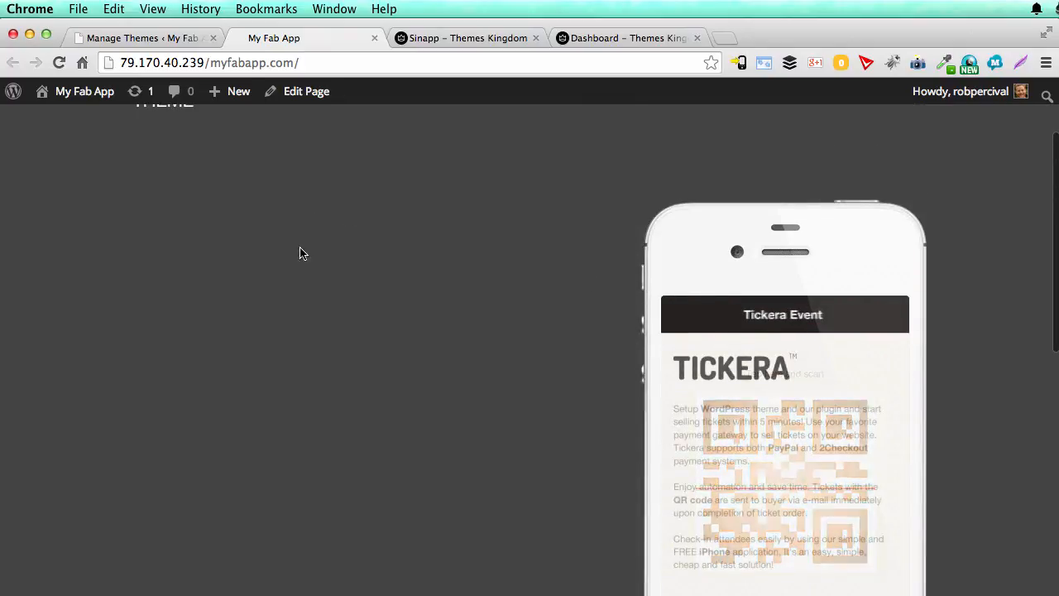
{"action": "scroll", "coordinate": [465, 328], "scroll_direction": "up", "scroll_amount": 3}
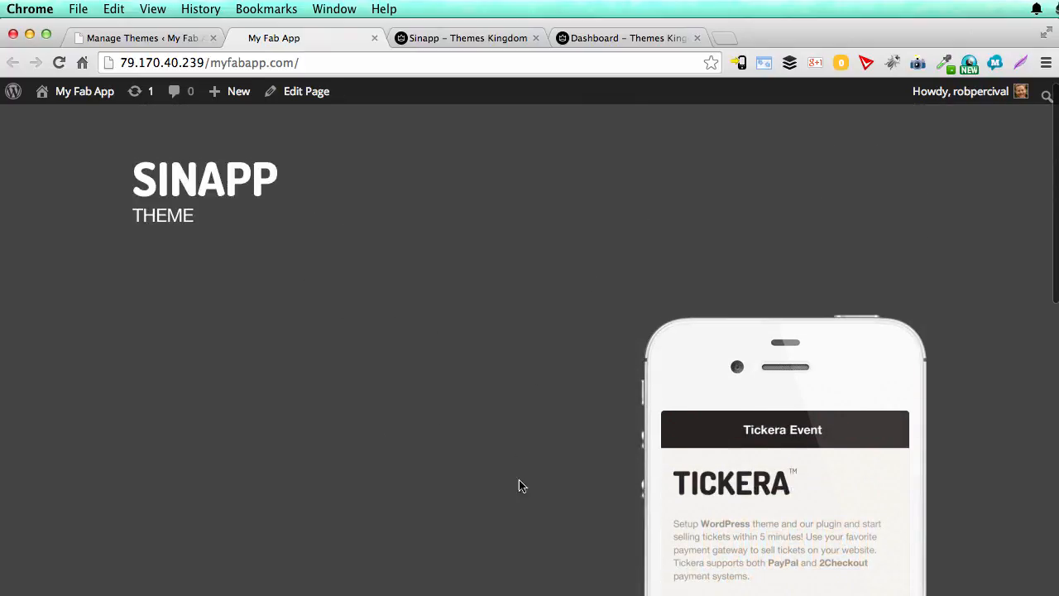
Step: Return to the WordPress dashboard and open the Sinapp theme settings
{"action": "left_click", "coordinate": [147, 38]}
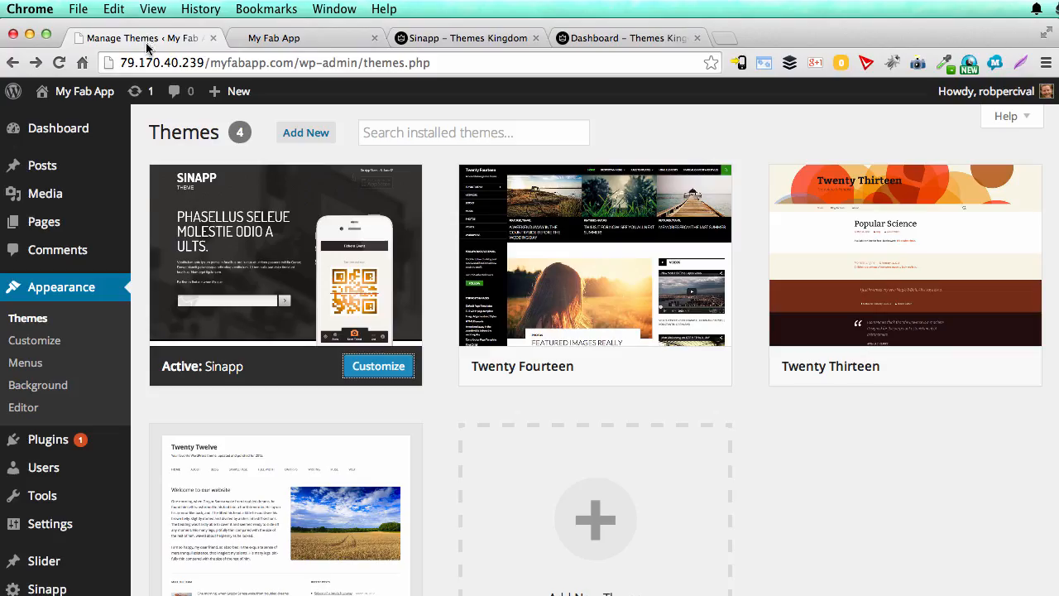
{"action": "scroll", "coordinate": [169, 347], "scroll_direction": "down", "scroll_amount": 3}
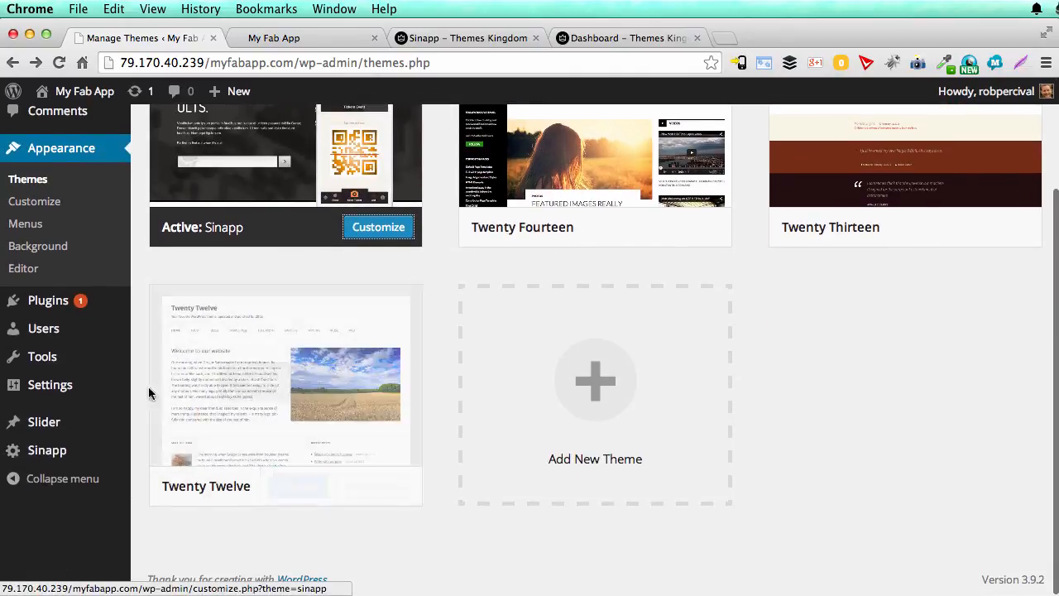
{"action": "left_click", "coordinate": [65, 455]}
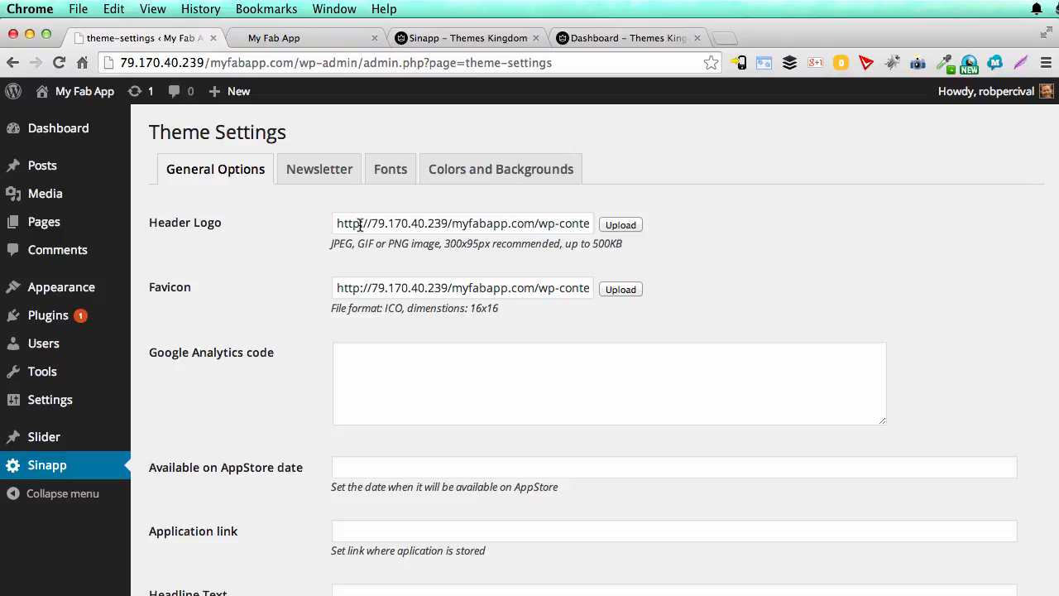
Step: Examine the Header Logo and Favicon image paths and compare them with the live front page
{"action": "left_click", "coordinate": [472, 223]}
{"action": "left_click_drag", "start_coordinate": [509, 224], "coordinate": [668, 226]}
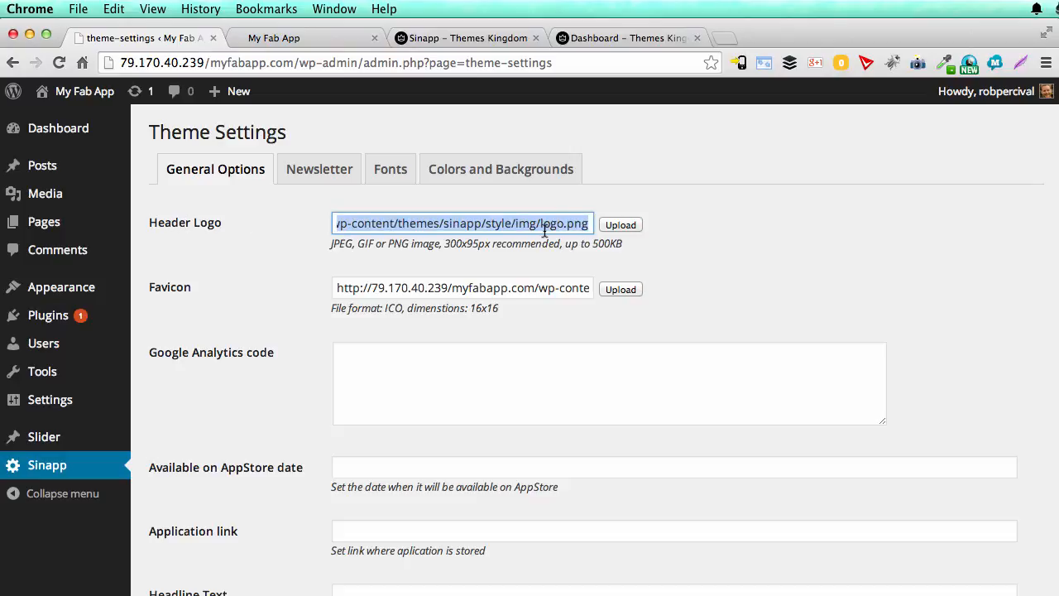
{"action": "left_click", "coordinate": [315, 39]}
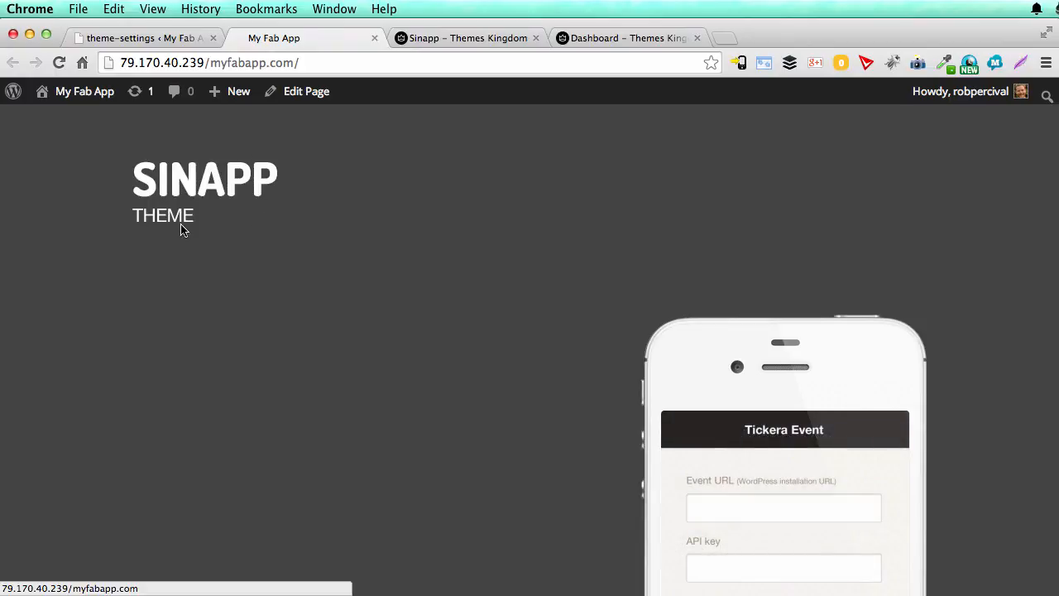
{"action": "left_click", "coordinate": [146, 38]}
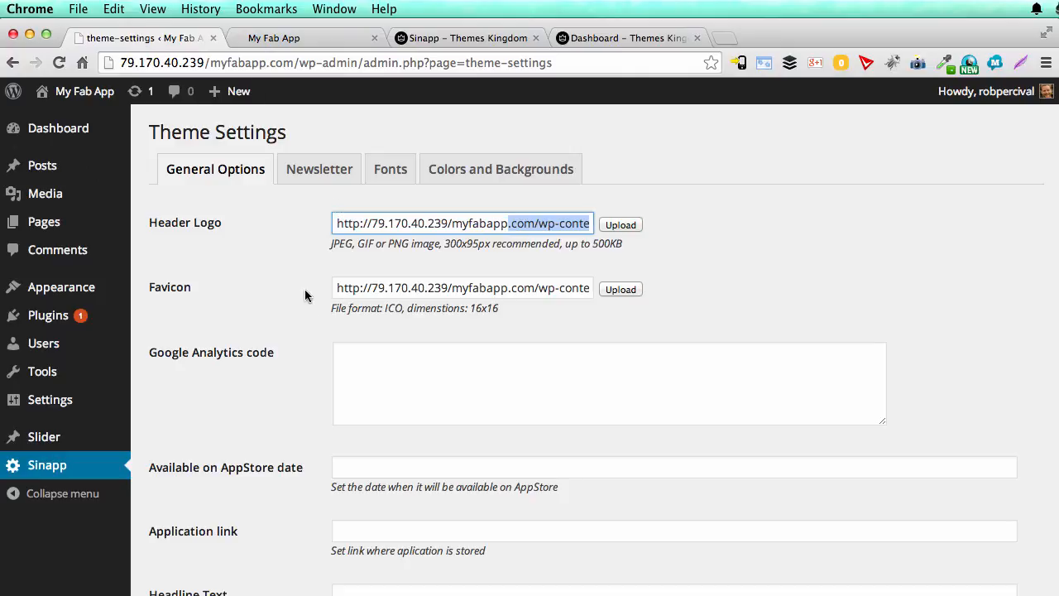
{"action": "left_click", "coordinate": [385, 288]}
{"action": "left_click", "coordinate": [284, 42]}
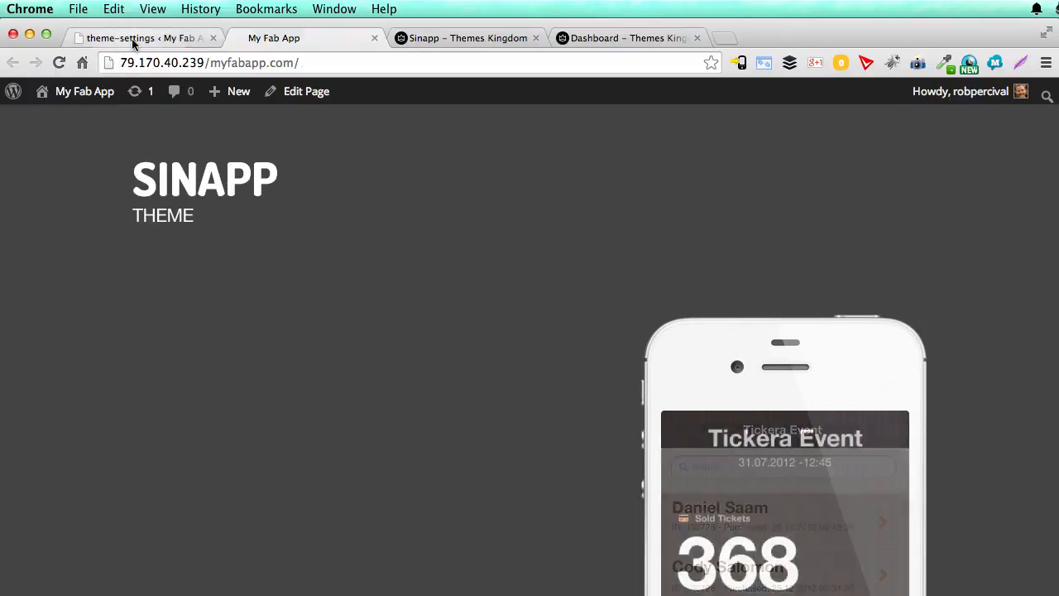
{"action": "left_click", "coordinate": [172, 38]}
Step: Set the Available on AppStore date to "12th October 2014"
{"action": "scroll", "coordinate": [290, 322], "scroll_direction": "down", "scroll_amount": 3}
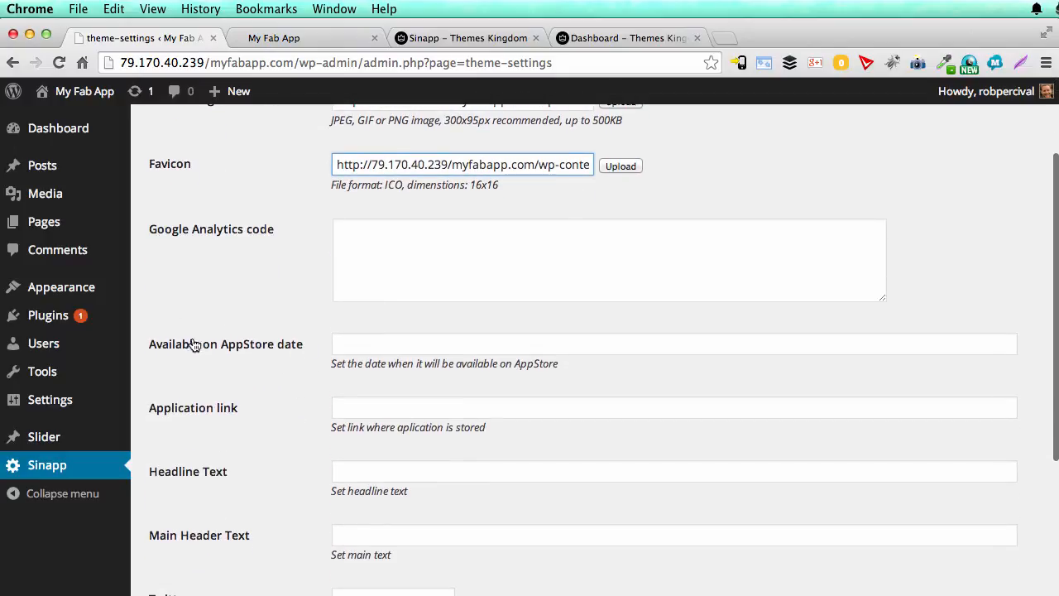
{"action": "left_click", "coordinate": [356, 342]}
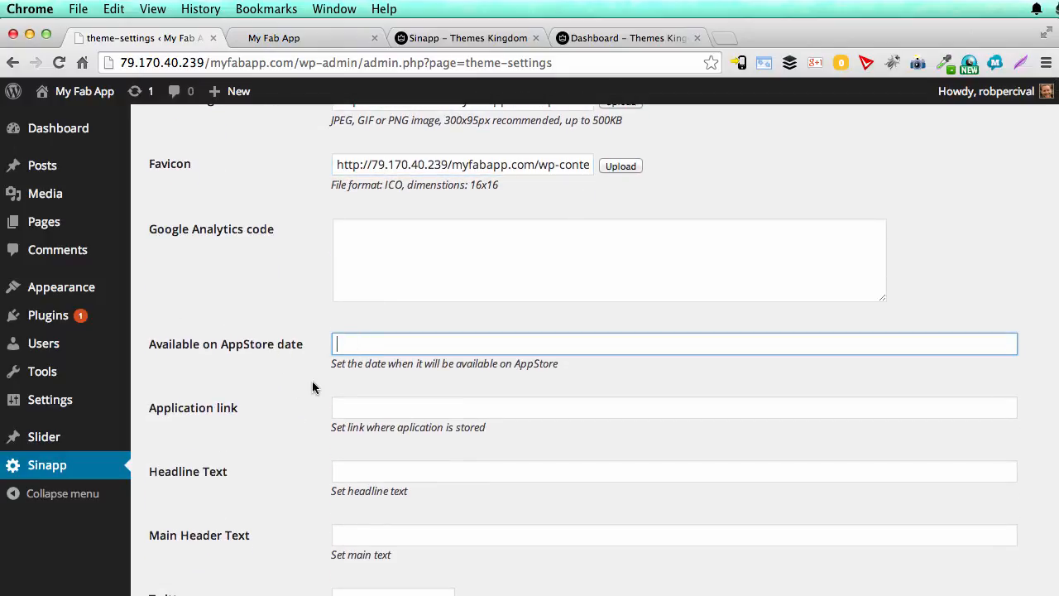
{"action": "type", "text": "12th October 2014"}
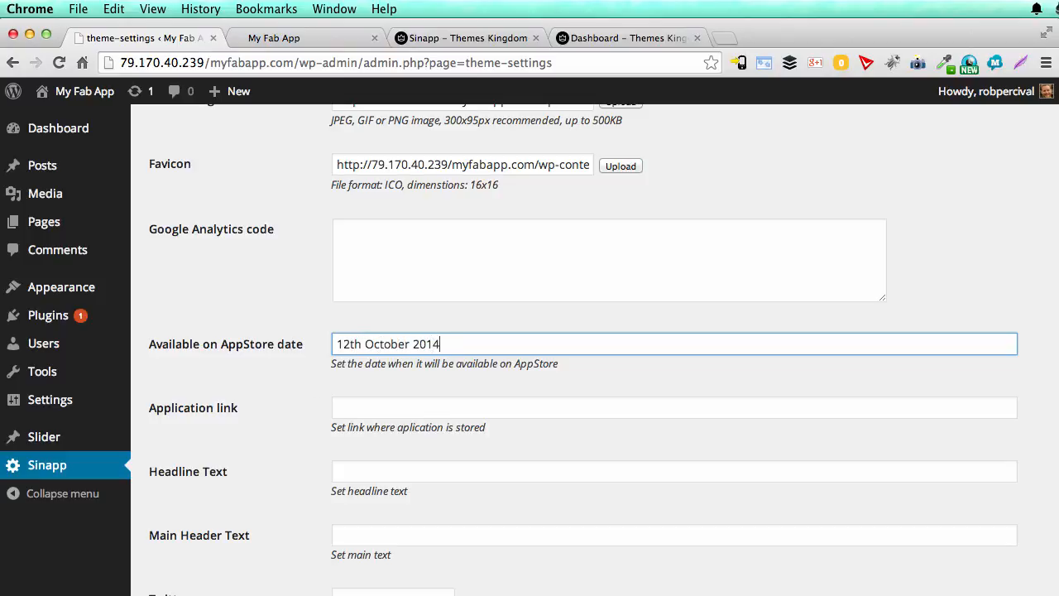
Step: Search Google for "app store" in a new browser tab to find a link for the empty Application link field
{"action": "scroll", "coordinate": [251, 444], "scroll_direction": "down", "scroll_amount": 2}
{"action": "left_click", "coordinate": [381, 343]}
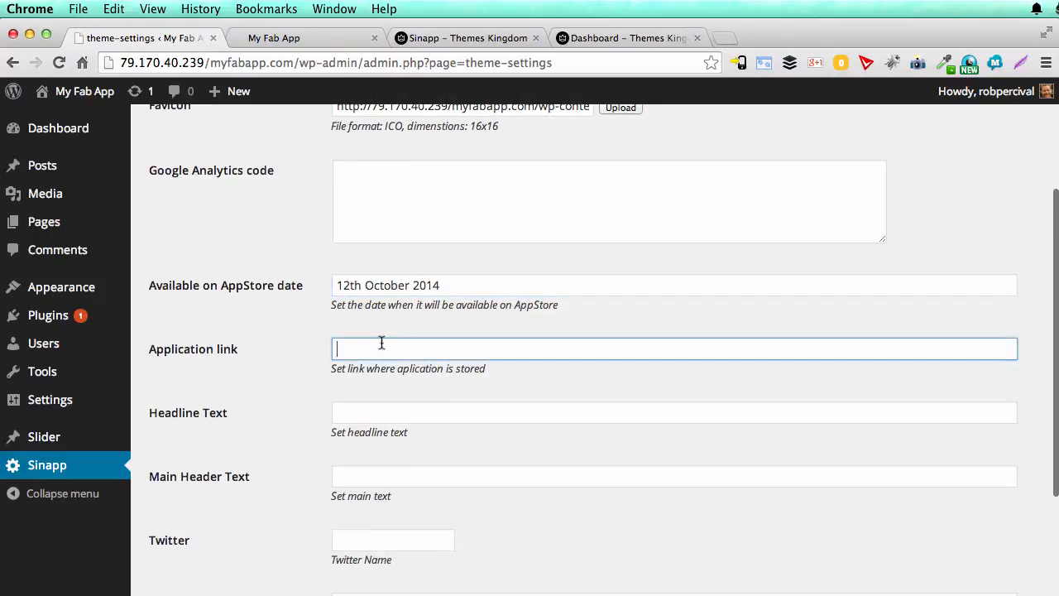
{"action": "left_click", "coordinate": [638, 37]}
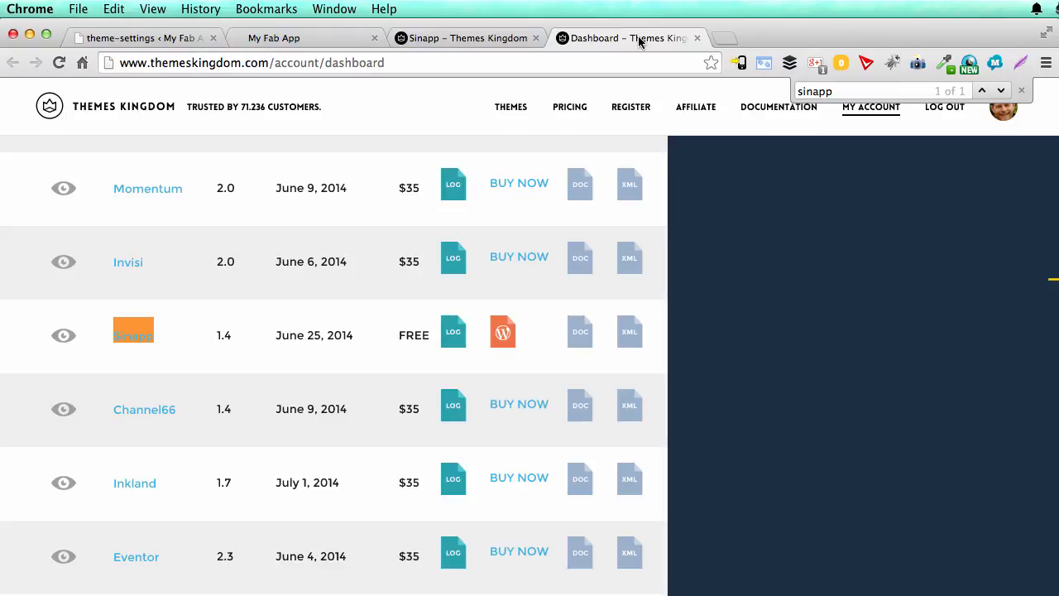
{"action": "left_click", "coordinate": [723, 37]}
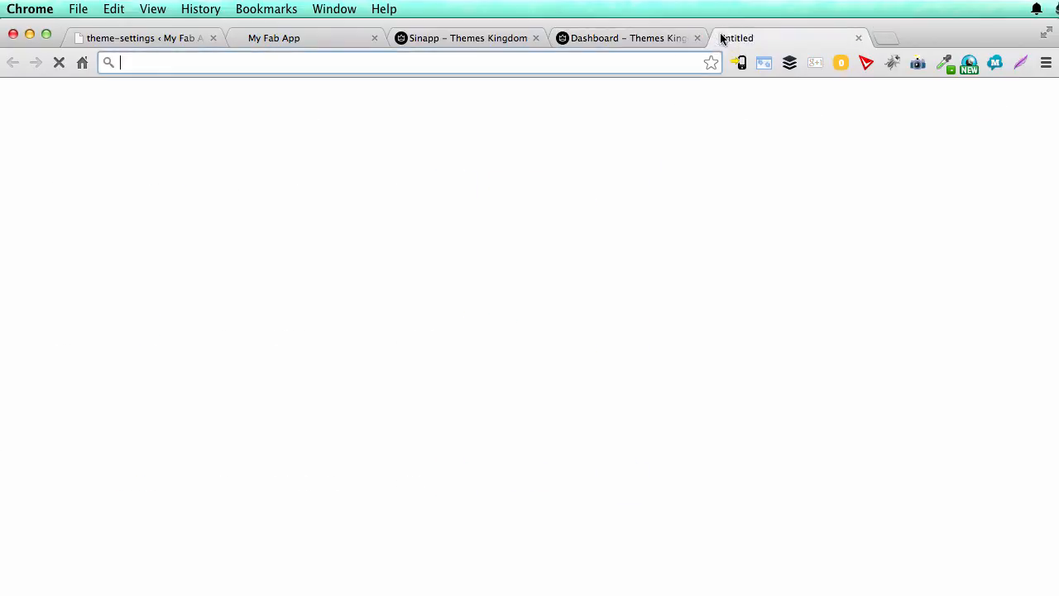
{"action": "type", "text": "app store"}
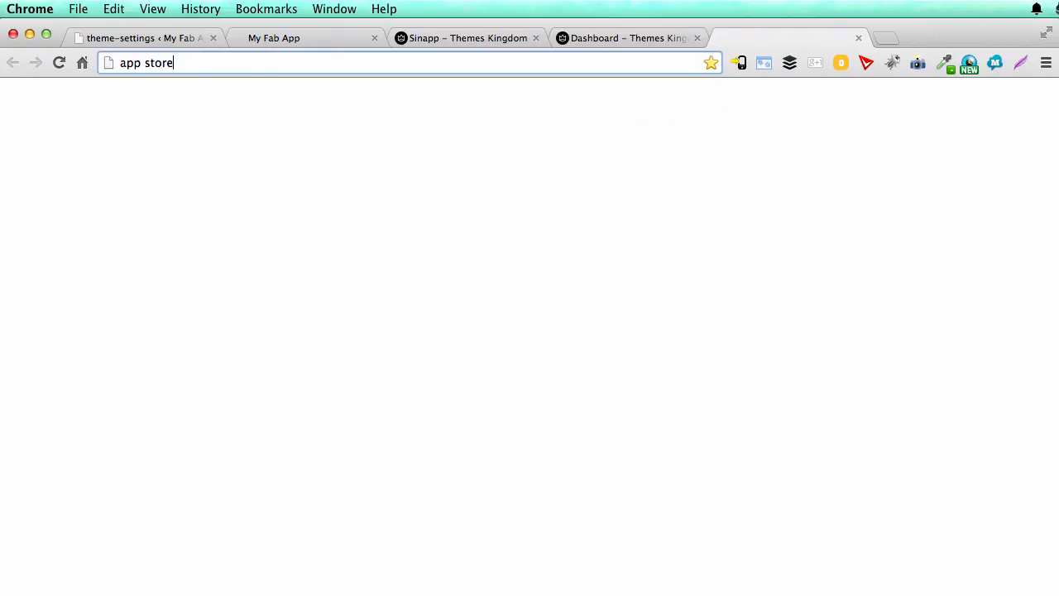
{"action": "key", "text": "Return"}
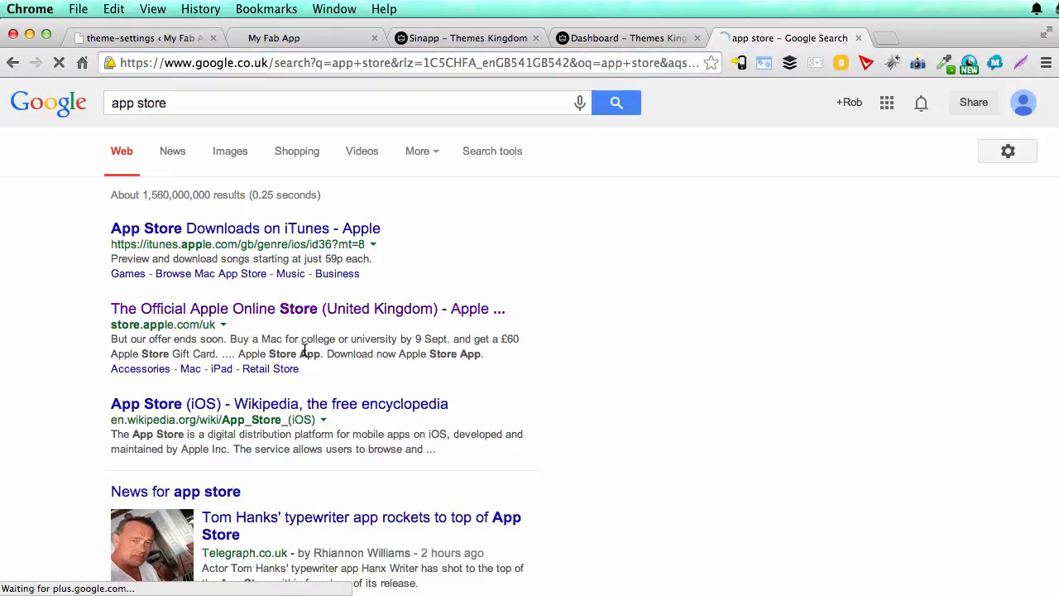
Step: Open the Telegraph article on Tom Hanks' typewriter app and follow its Hanx Writer link to the iTunes page
{"action": "scroll", "coordinate": [304, 353], "scroll_direction": "down", "scroll_amount": 5}
{"action": "left_click", "coordinate": [320, 204]}
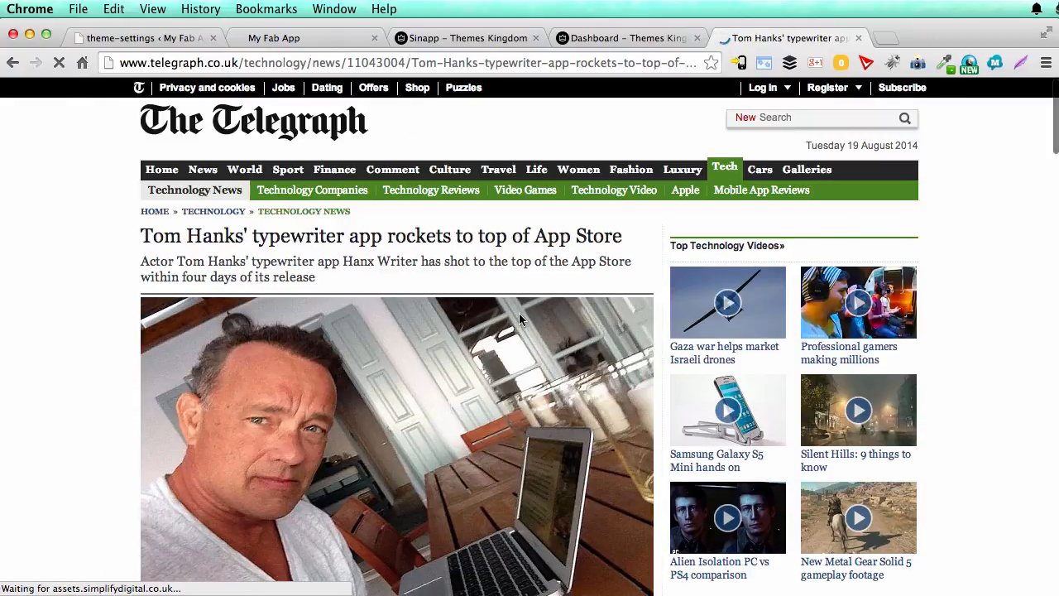
{"action": "scroll", "coordinate": [518, 313], "scroll_direction": "down", "scroll_amount": 4}
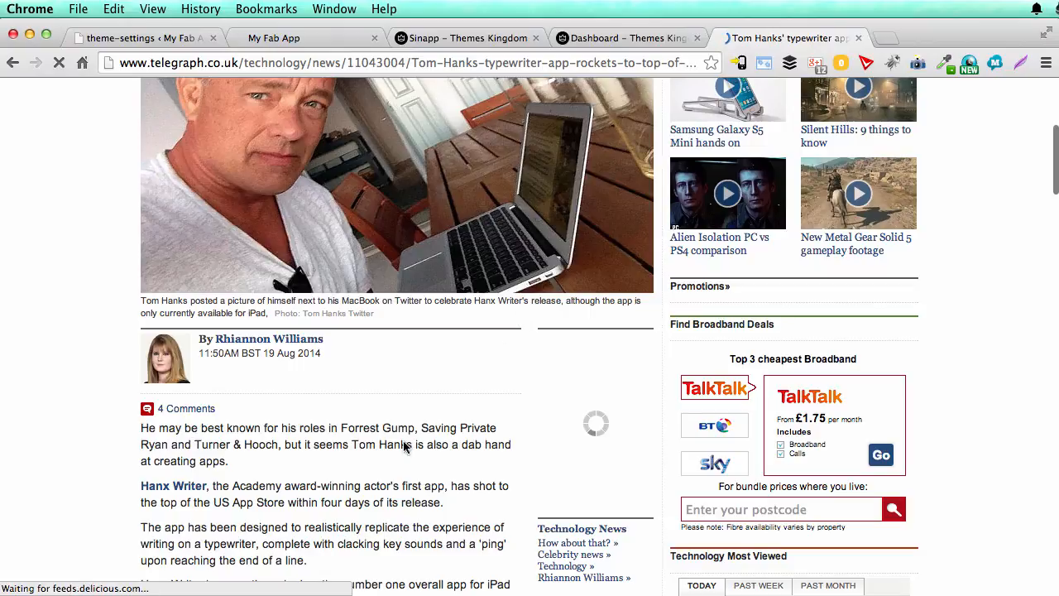
{"action": "scroll", "coordinate": [406, 444], "scroll_direction": "down", "scroll_amount": 2}
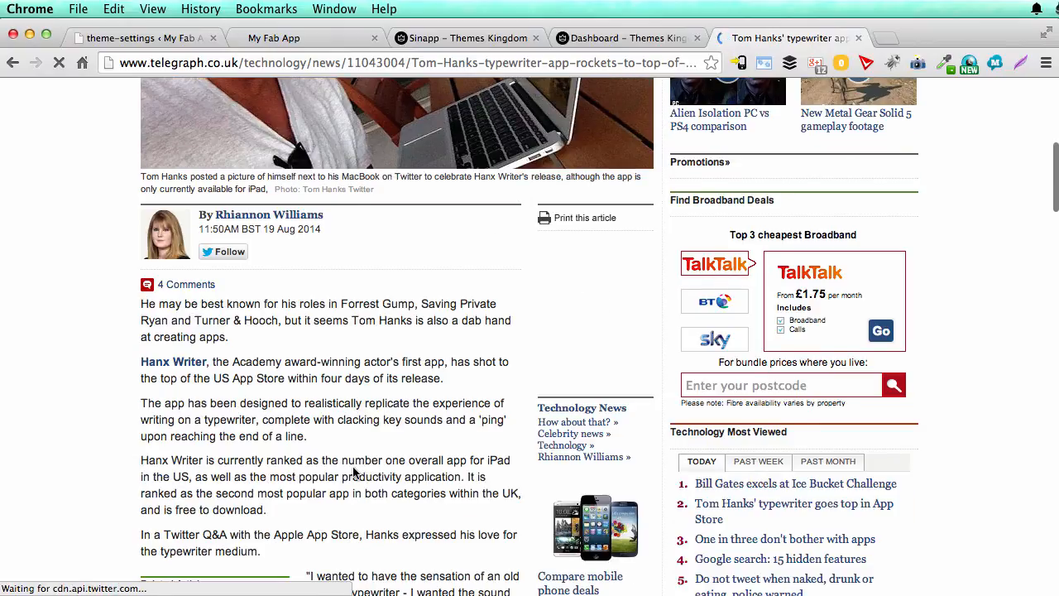
{"action": "left_click", "coordinate": [193, 364]}
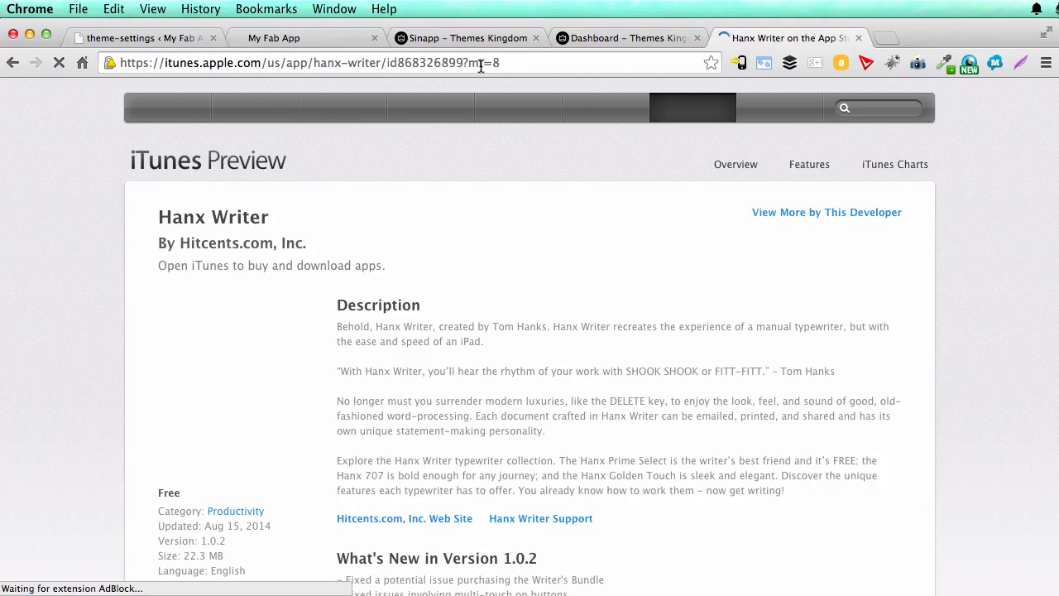
{"action": "left_click", "coordinate": [425, 64]}
{"action": "key", "text": "super+c"}
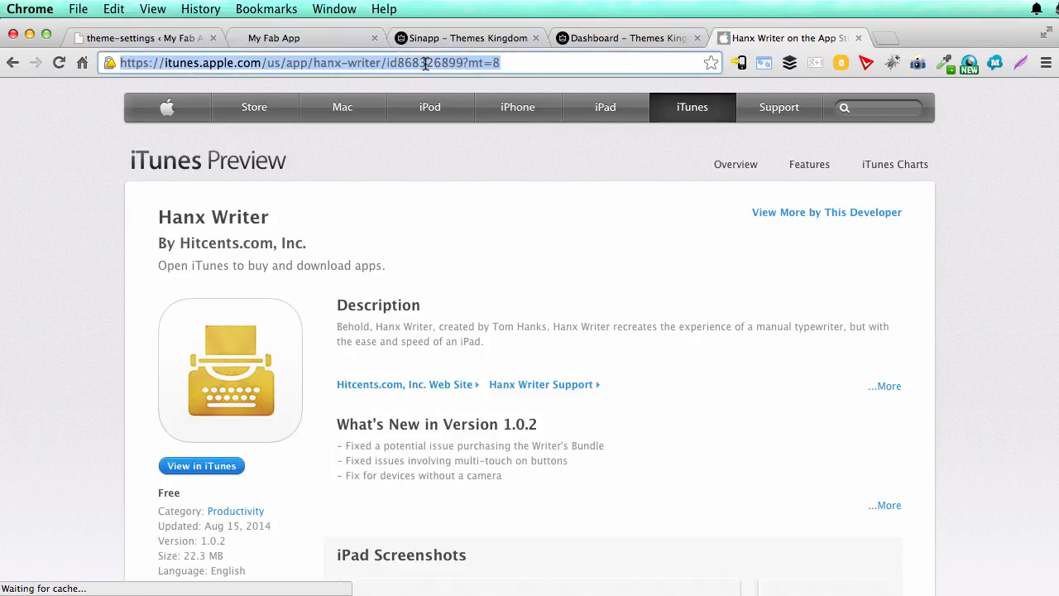
{"action": "left_click", "coordinate": [166, 39]}
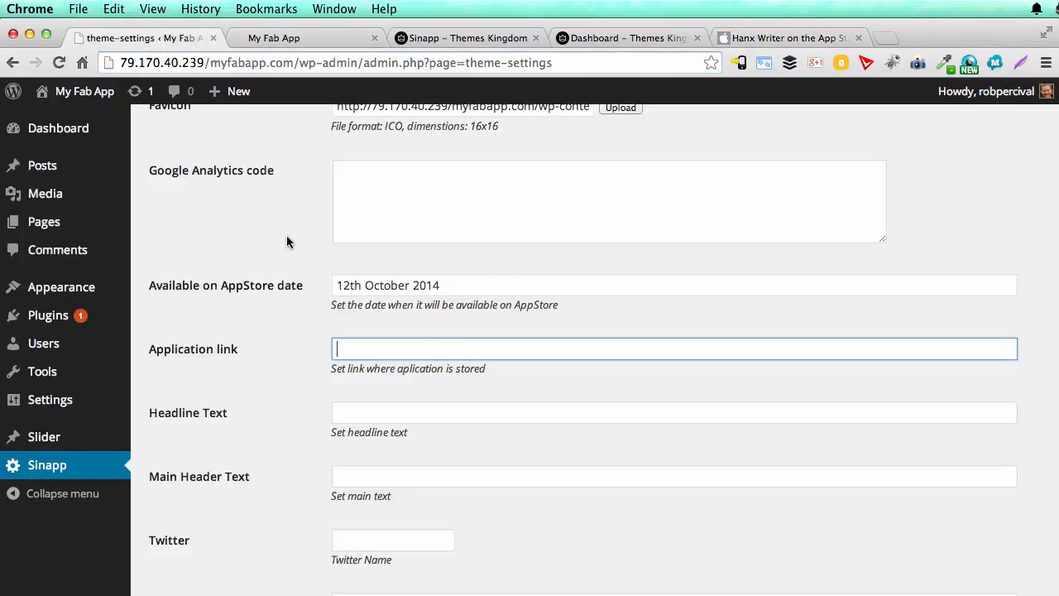
{"action": "key", "text": "super+v"}
Step: Fill in the Headline Text "This is a great app", the Main Header Text "It really is!" and the Twitter name
{"action": "left_click", "coordinate": [391, 413]}
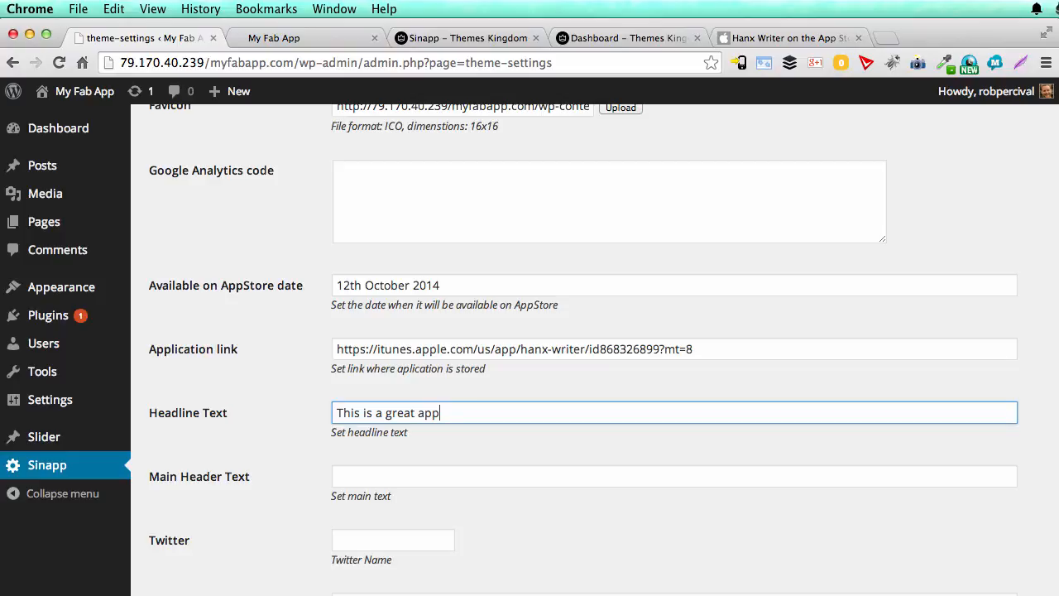
{"action": "left_click", "coordinate": [434, 475]}
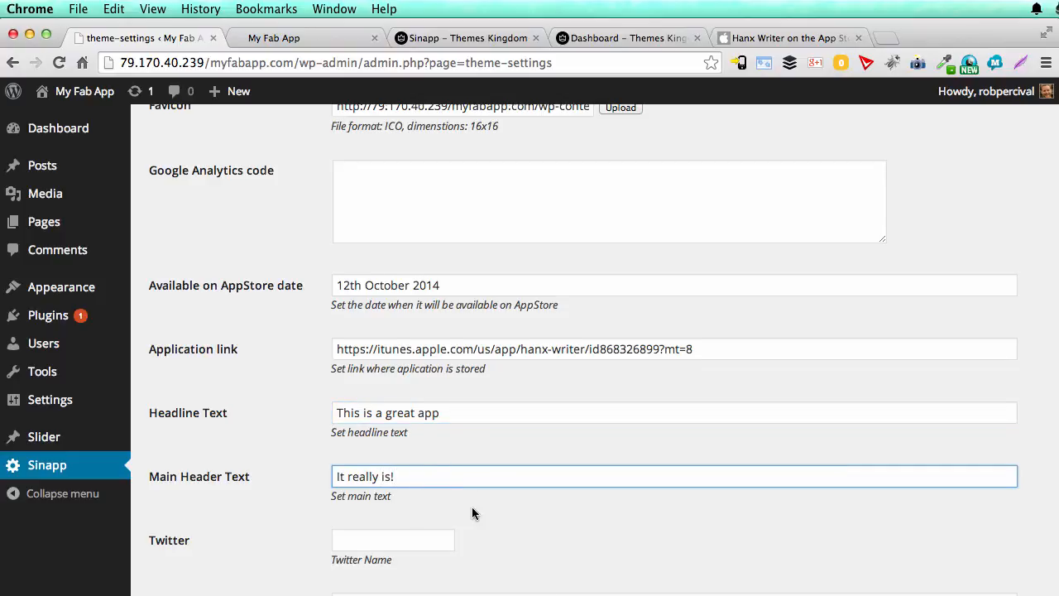
{"action": "scroll", "coordinate": [472, 508], "scroll_direction": "down", "scroll_amount": 3}
{"action": "left_click", "coordinate": [404, 422]}
{"action": "type", "text": "tea"}
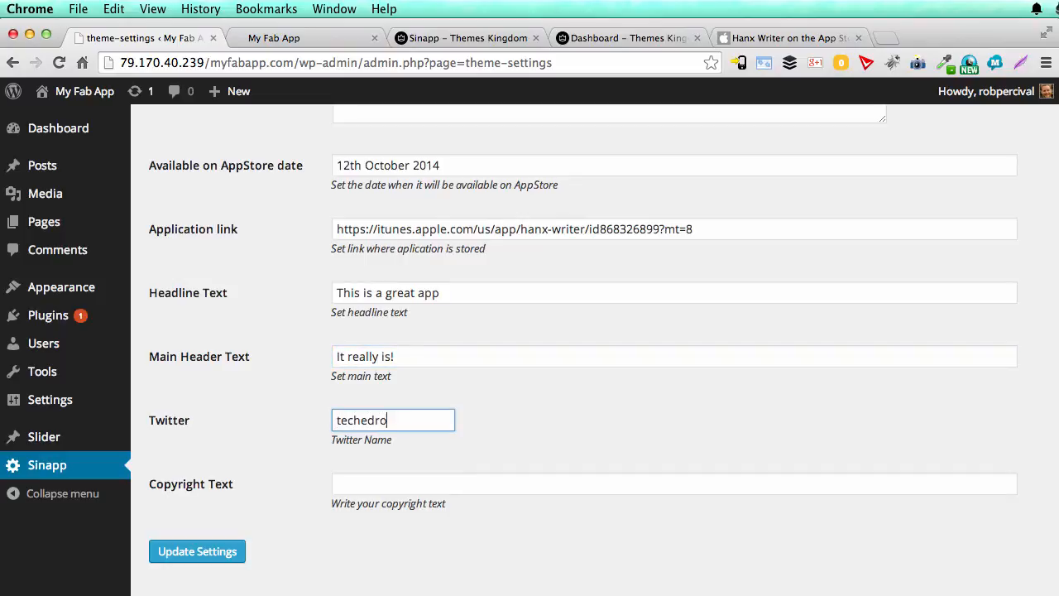
Step: Set the Copyright Text to "Copyright 2014 Appfish" and save the updated theme settings
{"action": "scroll", "coordinate": [538, 403], "scroll_direction": "down", "scroll_amount": 2}
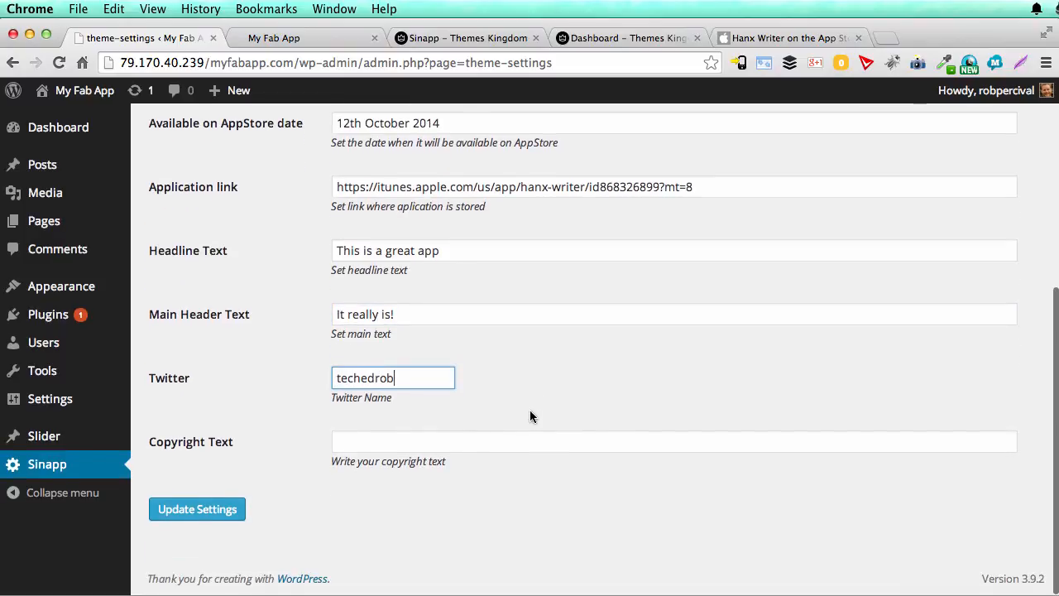
{"action": "left_click", "coordinate": [469, 444]}
{"action": "type", "text": "Copyright 2014"}
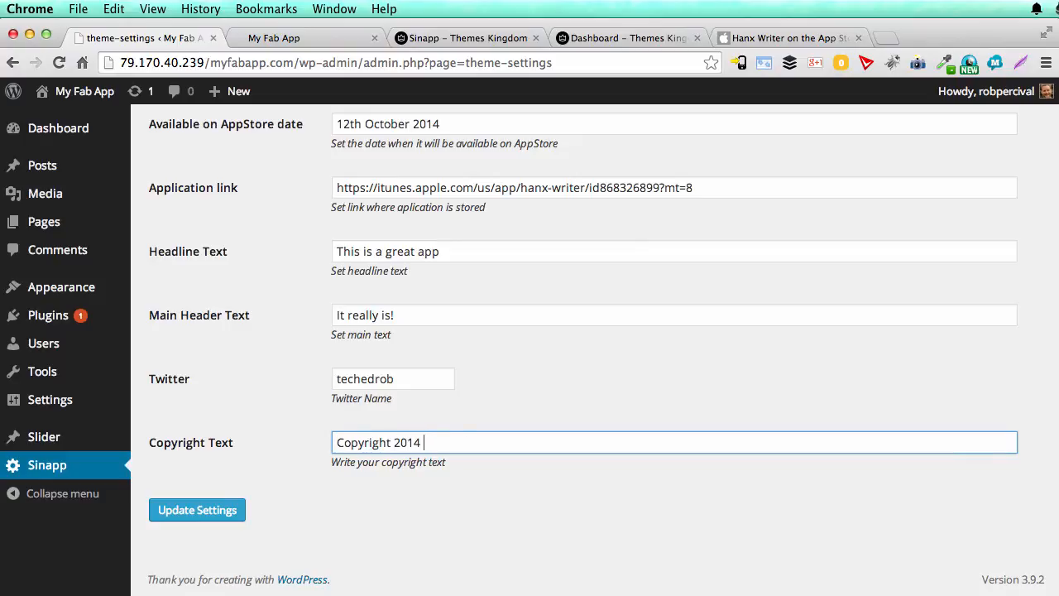
{"action": "type", "text": " Appfish"}
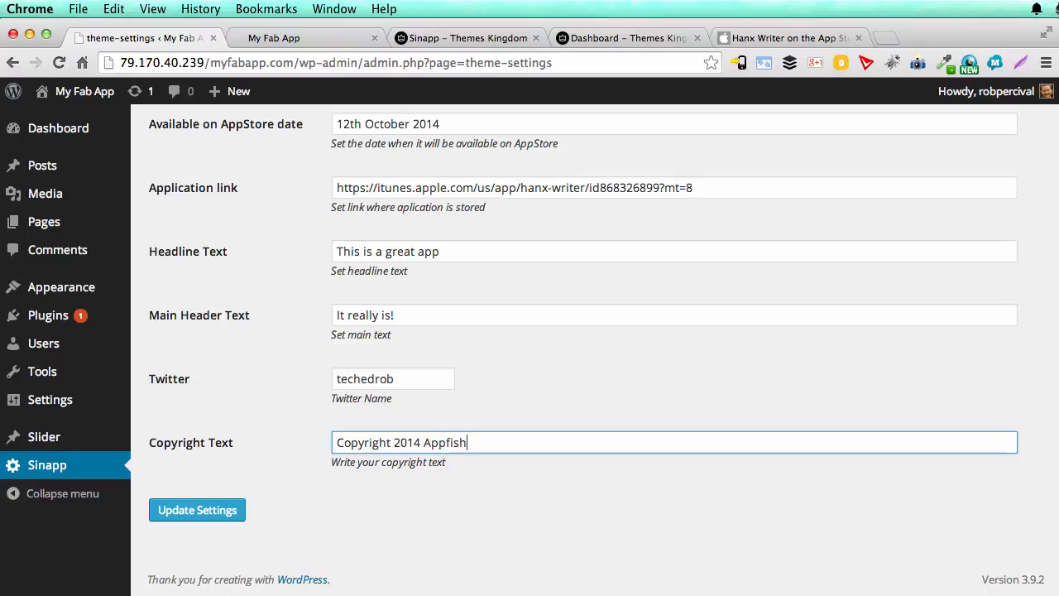
{"action": "left_click", "coordinate": [206, 516]}
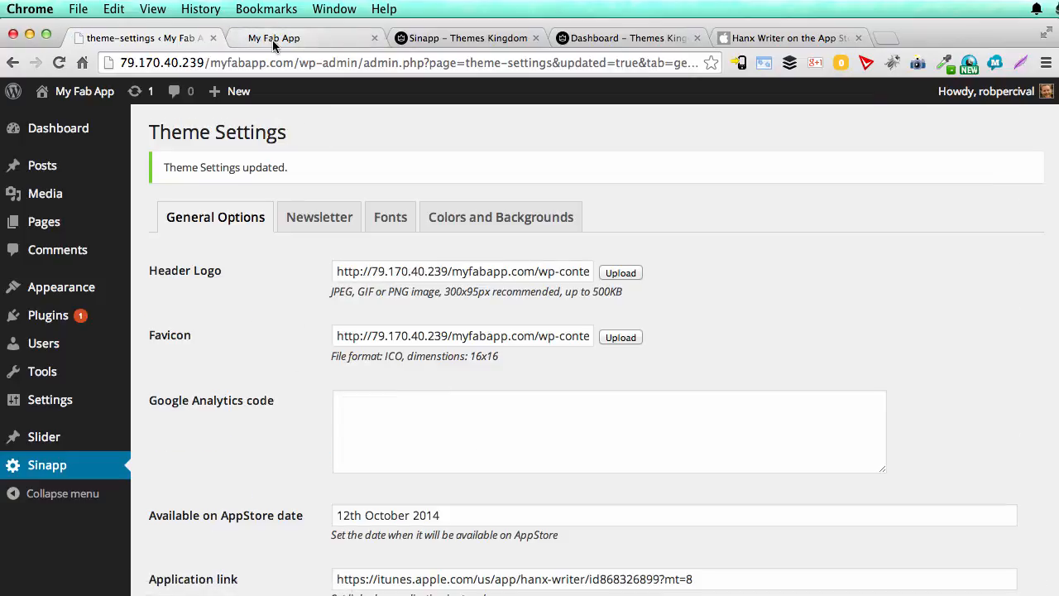
Step: Reload the live front page to check the headline, App Store badge and social sharing bar, and return to the theme settings
{"action": "left_click", "coordinate": [272, 40]}
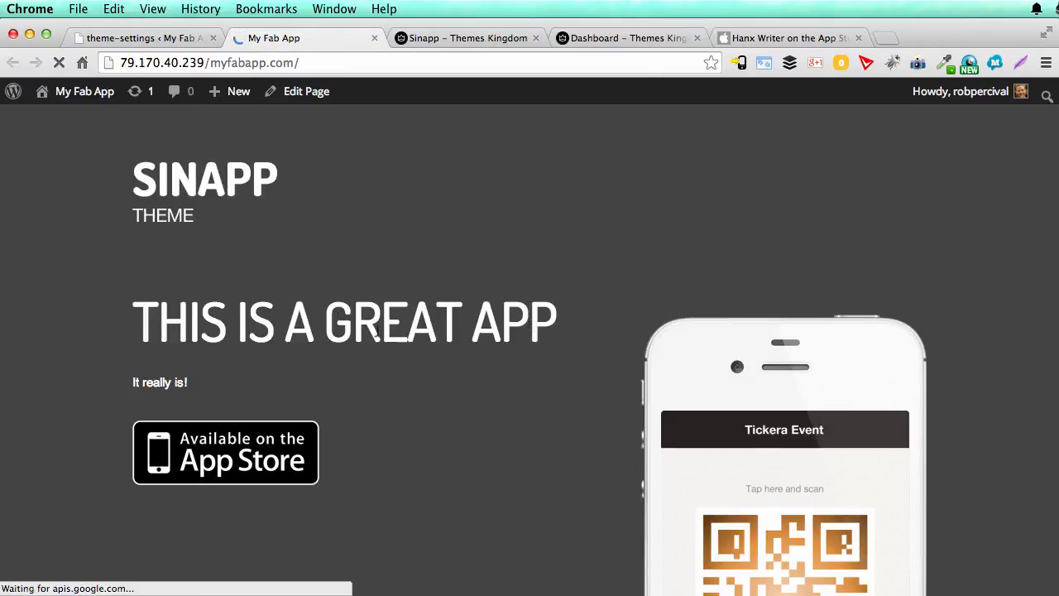
{"action": "scroll", "coordinate": [363, 354], "scroll_direction": "down", "scroll_amount": 3}
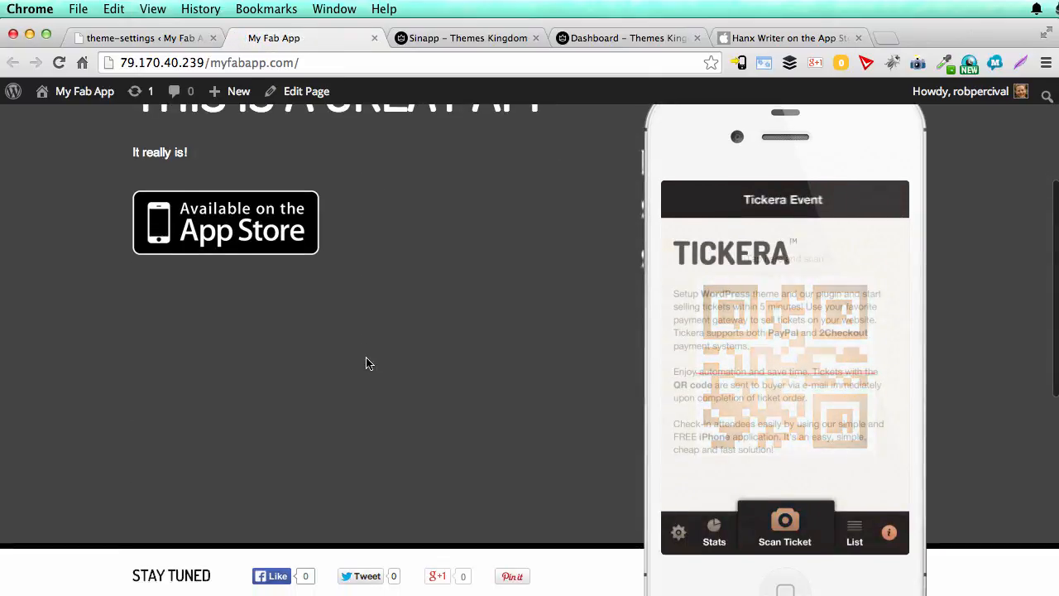
{"action": "scroll", "coordinate": [331, 281], "scroll_direction": "down", "scroll_amount": 3}
{"action": "scroll", "coordinate": [345, 289], "scroll_direction": "down", "scroll_amount": 3}
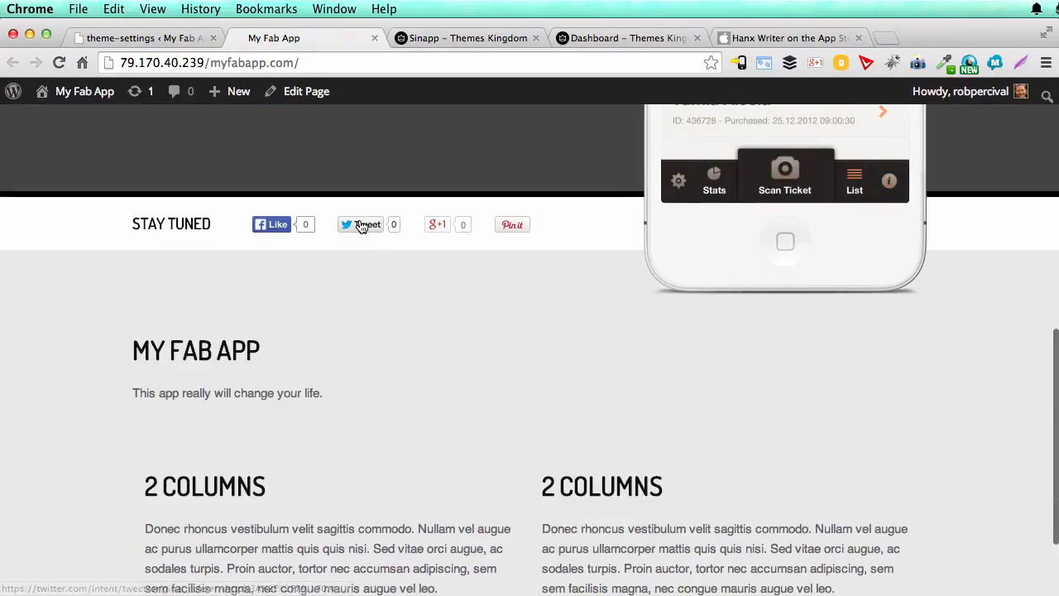
{"action": "left_click", "coordinate": [158, 38]}
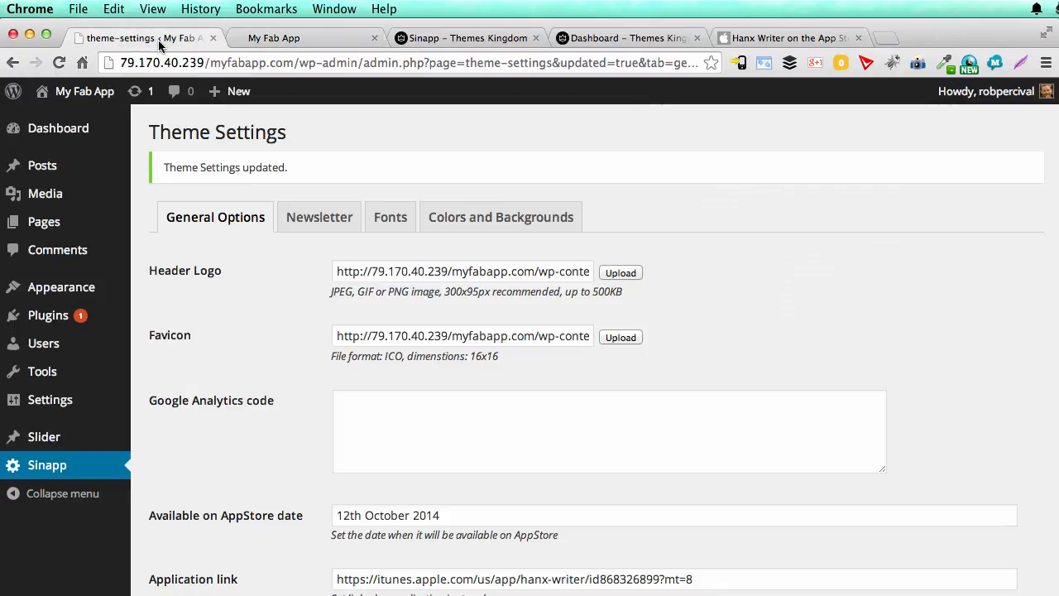
Step: Review the theme's Newsletter settings, visit mailchimp.com to view the MailChimp home page, and return to the theme settings
{"action": "left_click", "coordinate": [336, 227]}
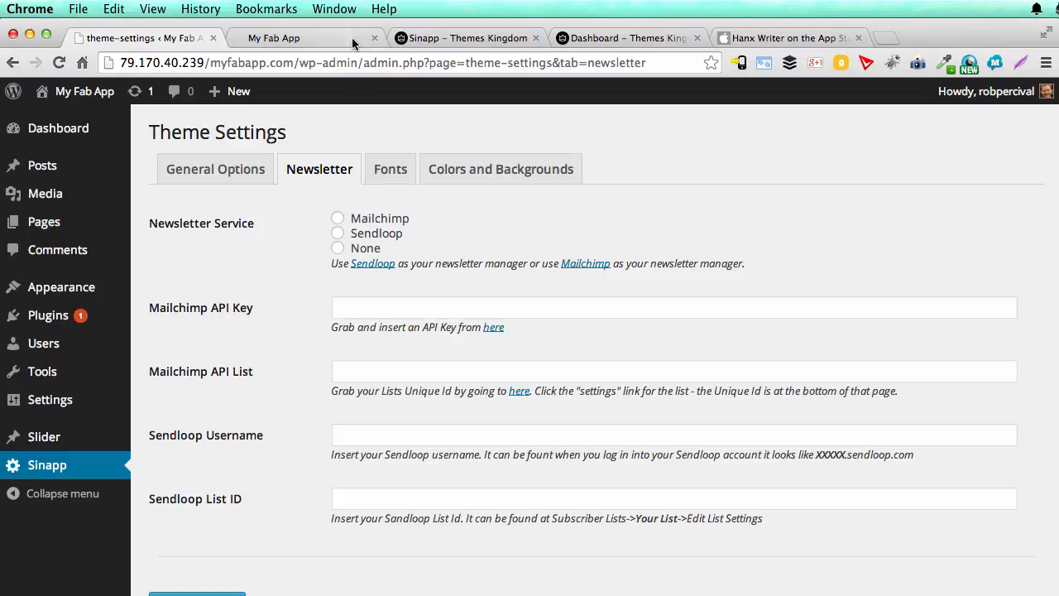
{"action": "left_click", "coordinate": [786, 39]}
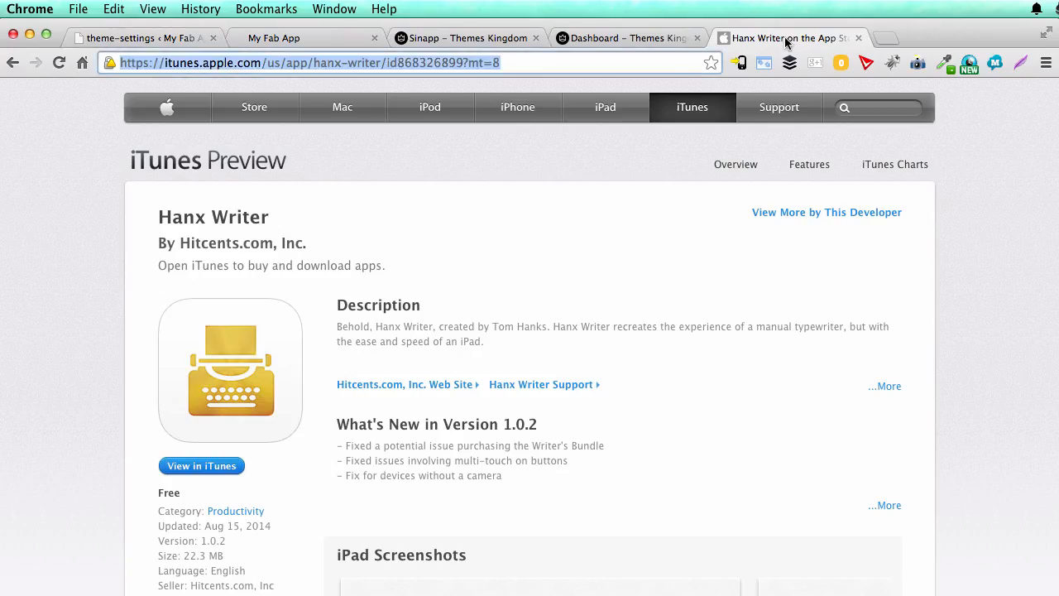
{"action": "type", "text": "mailchimp.com"}
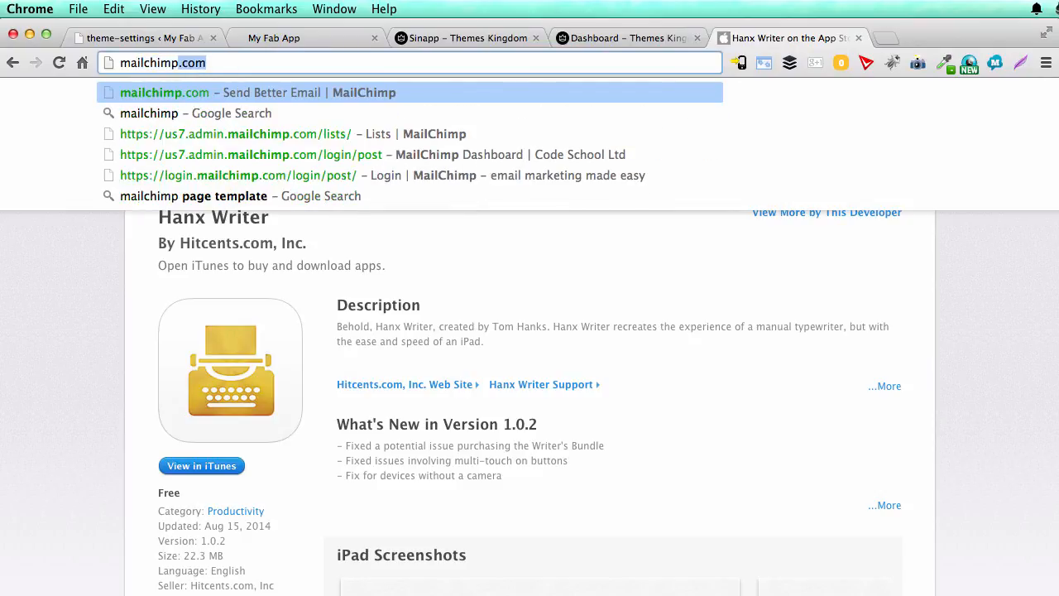
{"action": "key", "text": "Return"}
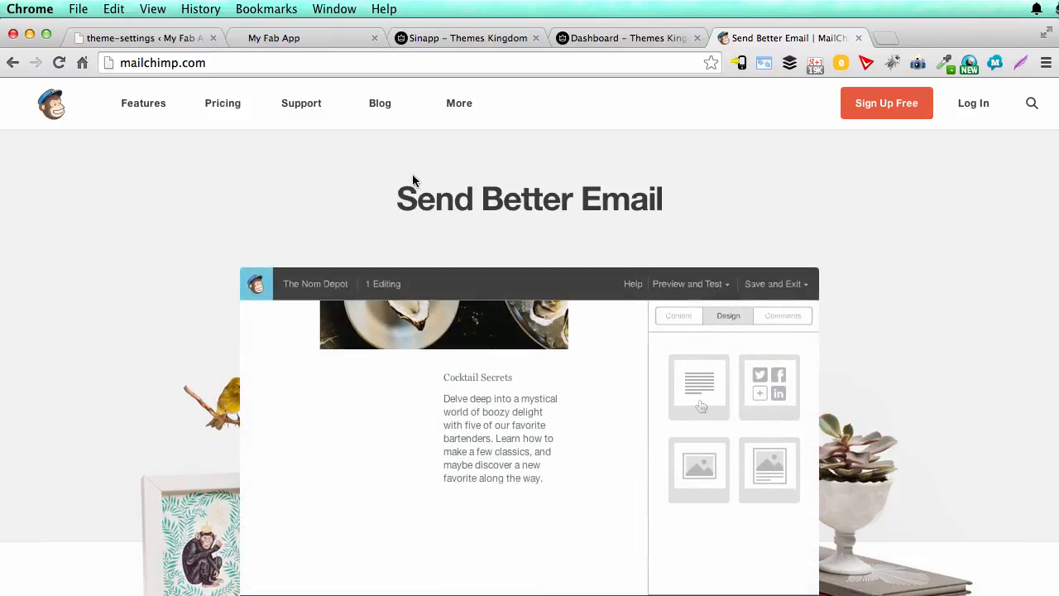
{"action": "scroll", "coordinate": [423, 223], "scroll_direction": "down", "scroll_amount": 5}
{"action": "scroll", "coordinate": [424, 221], "scroll_direction": "down", "scroll_amount": 2}
{"action": "scroll", "coordinate": [424, 221], "scroll_direction": "up", "scroll_amount": 8}
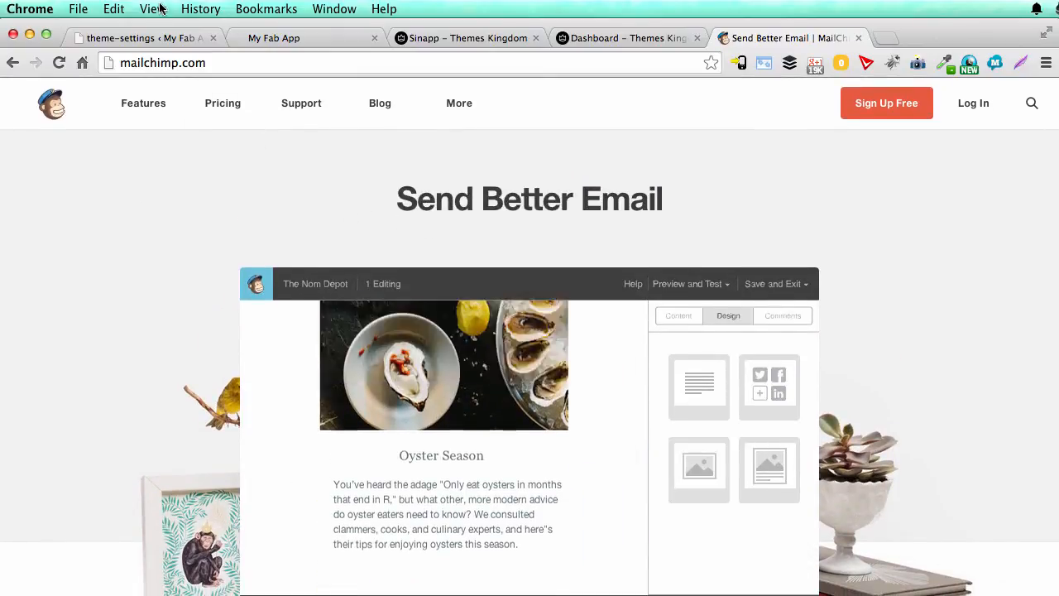
{"action": "left_click", "coordinate": [178, 39]}
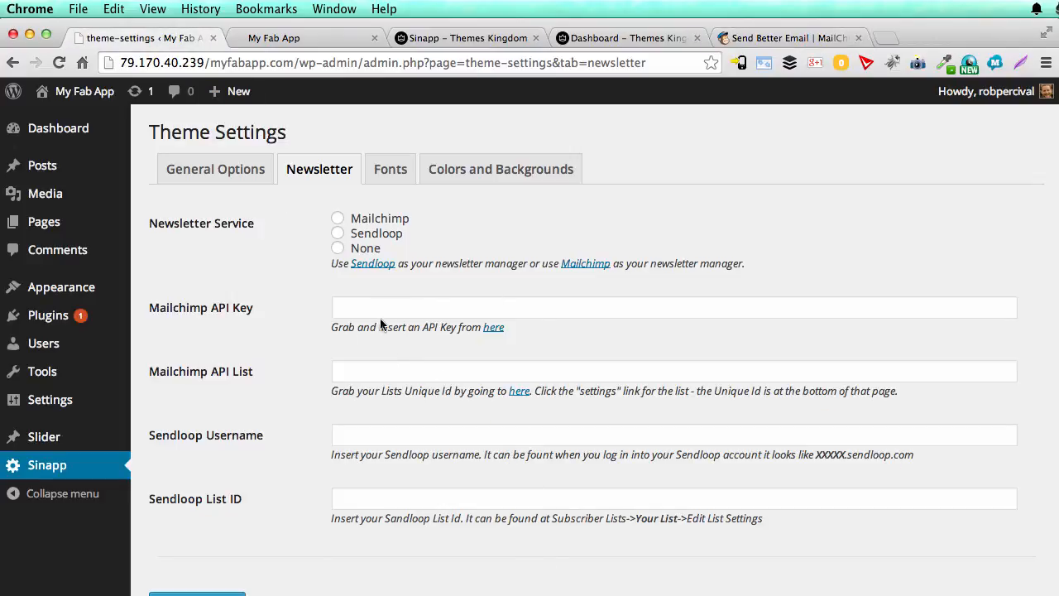
Step: Look through the available Header Font choices in the theme's font settings
{"action": "left_click", "coordinate": [391, 172]}
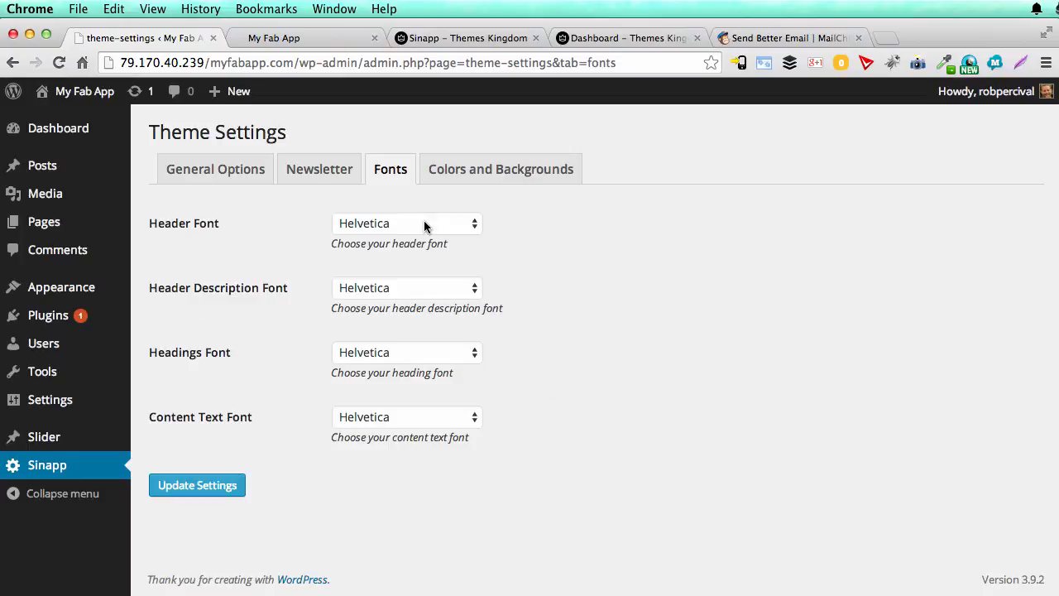
{"action": "left_click", "coordinate": [395, 223]}
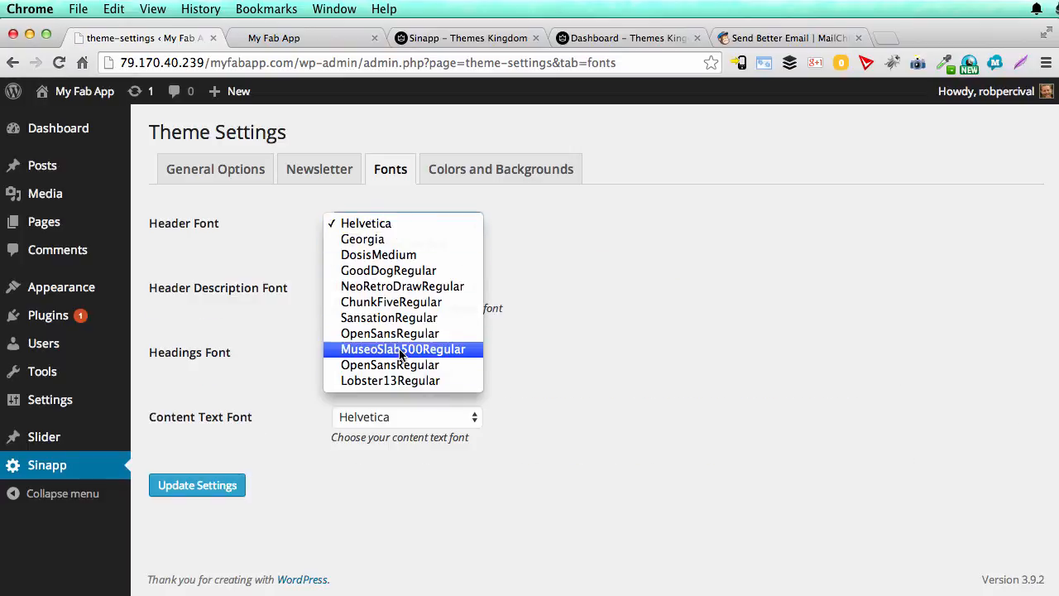
{"action": "left_click", "coordinate": [570, 280]}
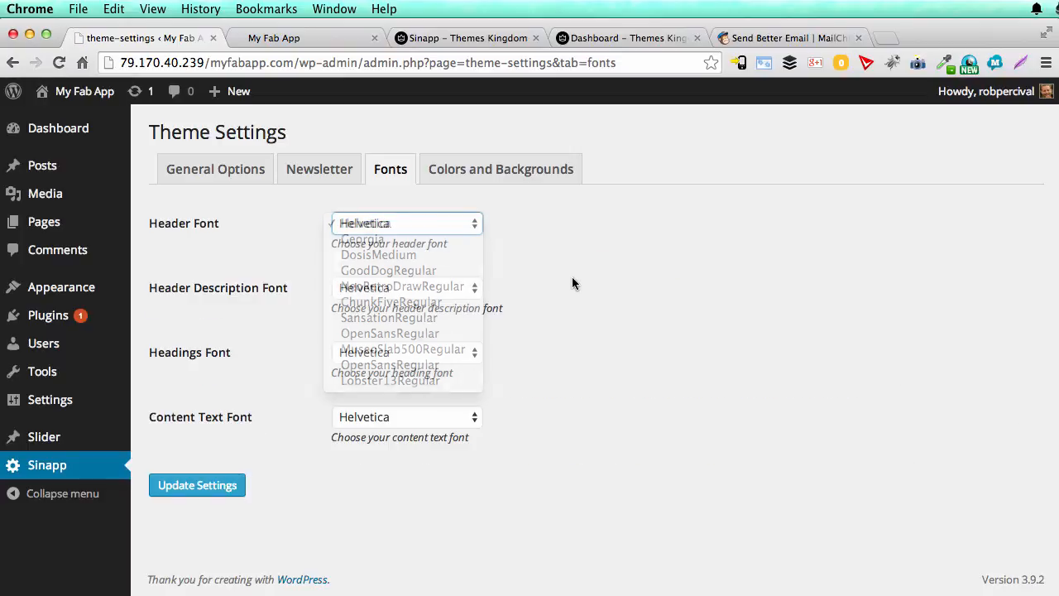
Step: Examine the Phone Color choices and the font, share bar and background color options in the Colors and Backgrounds settings
{"action": "left_click", "coordinate": [499, 167]}
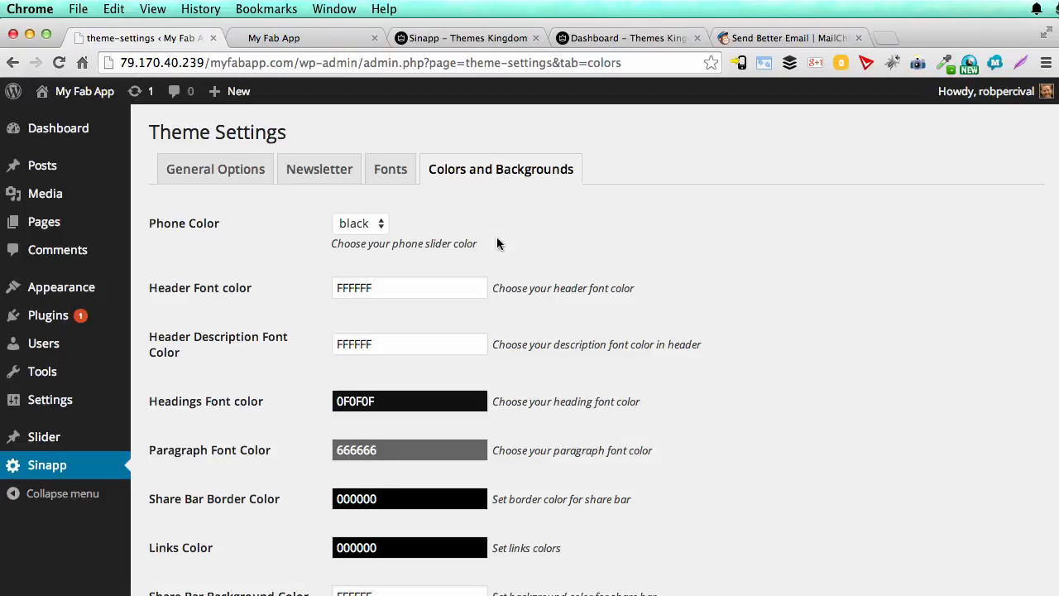
{"action": "left_click", "coordinate": [379, 229]}
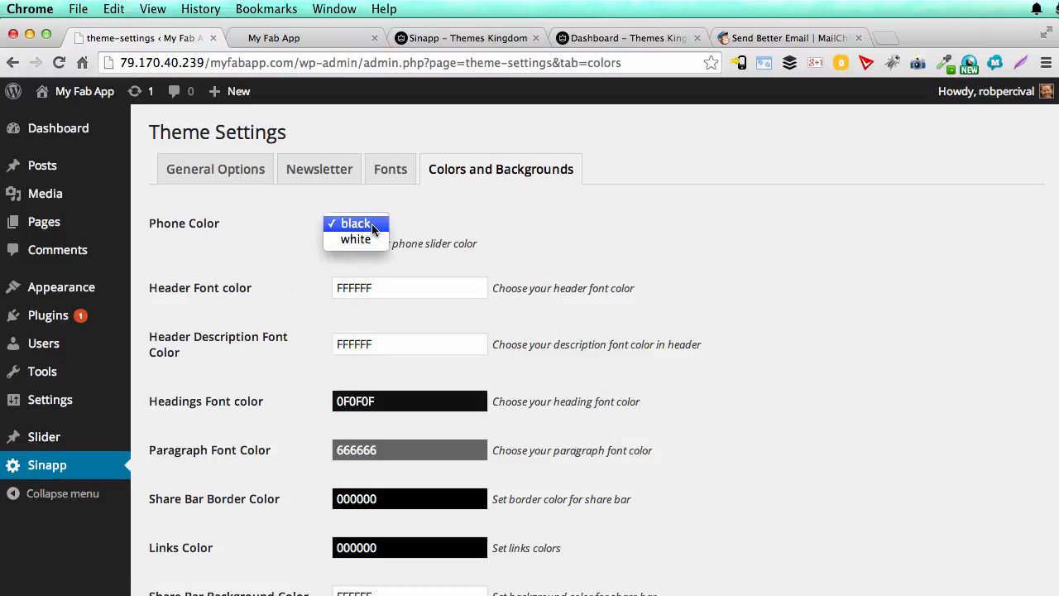
{"action": "left_click", "coordinate": [372, 229]}
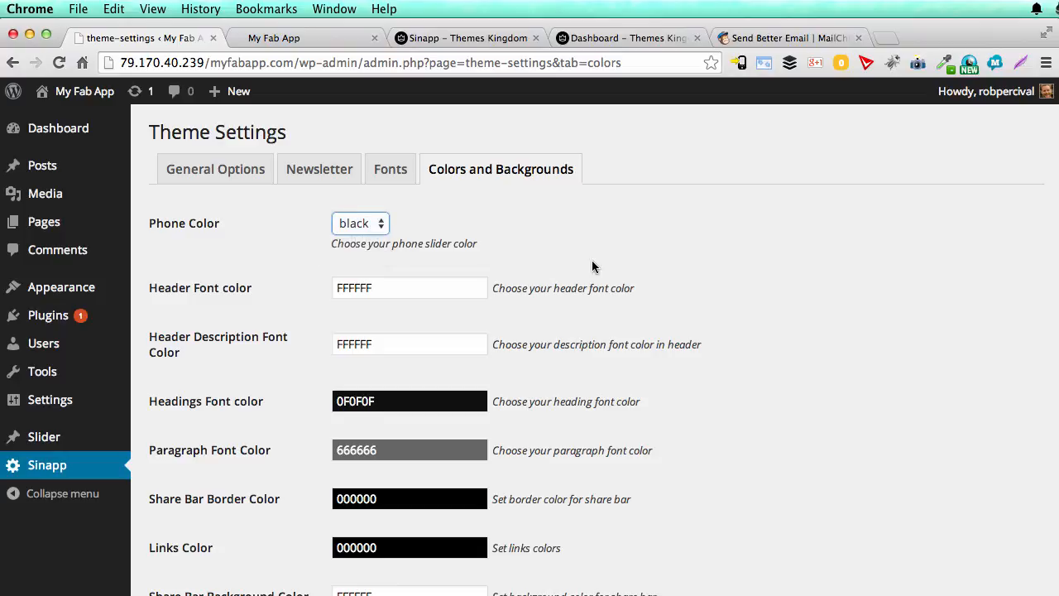
{"action": "scroll", "coordinate": [593, 267], "scroll_direction": "down", "scroll_amount": 10}
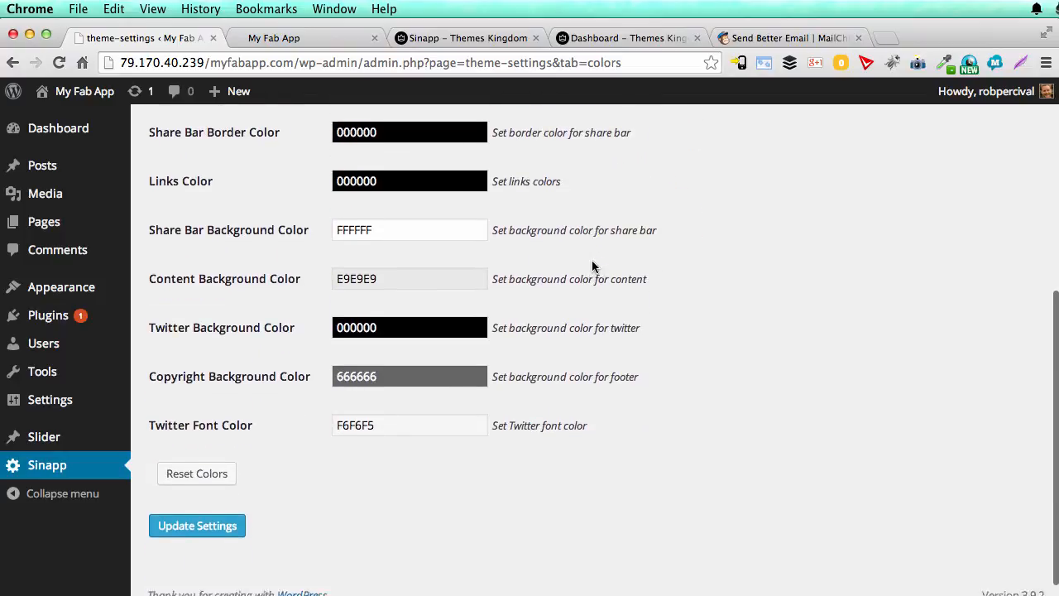
{"action": "scroll", "coordinate": [571, 413], "scroll_direction": "up", "scroll_amount": 5}
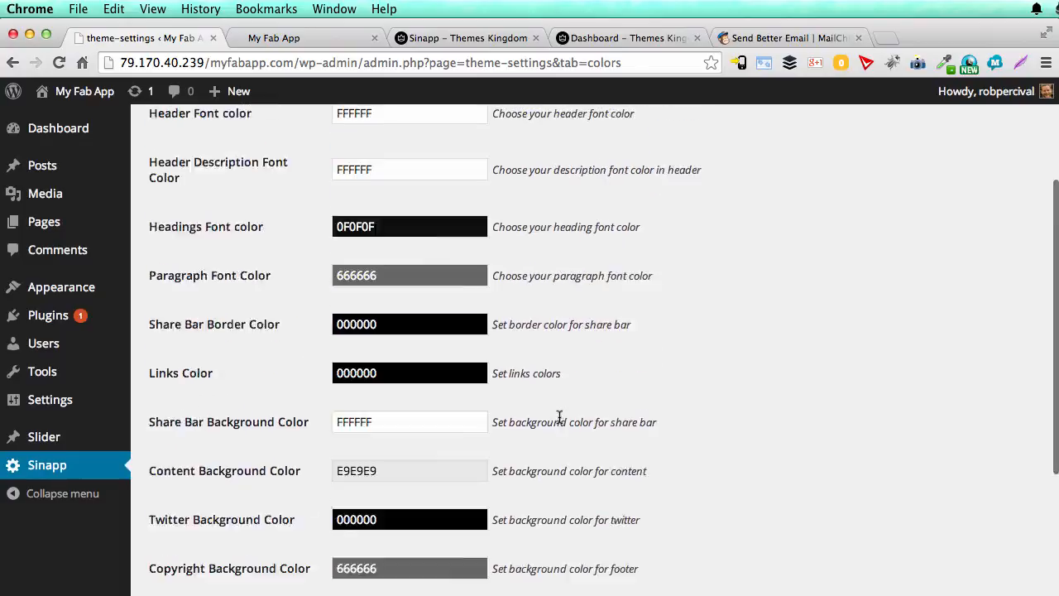
{"action": "scroll", "coordinate": [562, 348], "scroll_direction": "up", "scroll_amount": 4}
{"action": "scroll", "coordinate": [485, 583], "scroll_direction": "down", "scroll_amount": 5}
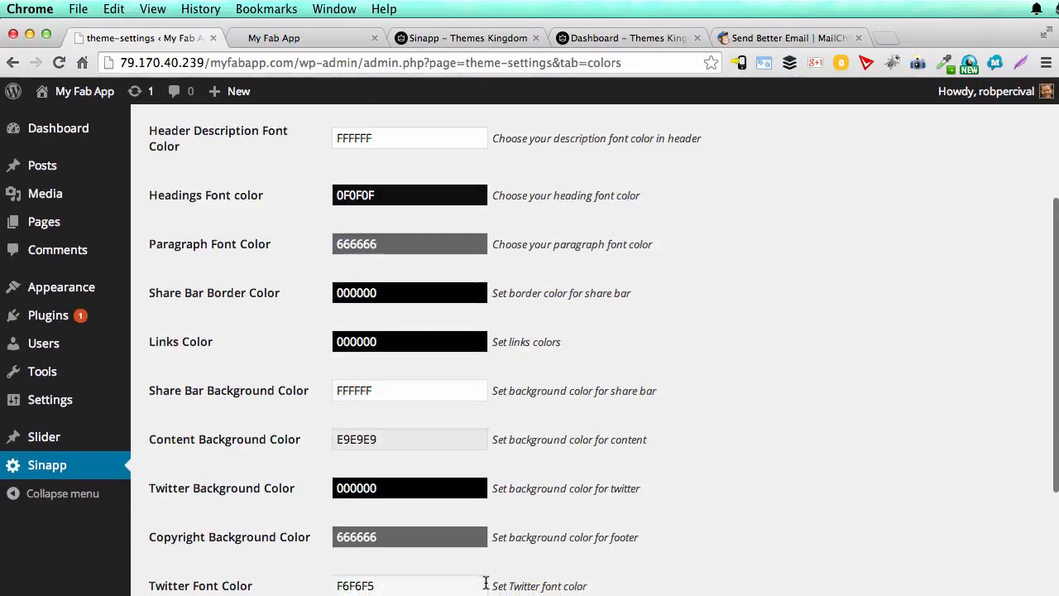
{"action": "scroll", "coordinate": [486, 584], "scroll_direction": "down", "scroll_amount": 3}
{"action": "scroll", "coordinate": [486, 586], "scroll_direction": "up", "scroll_amount": 6}
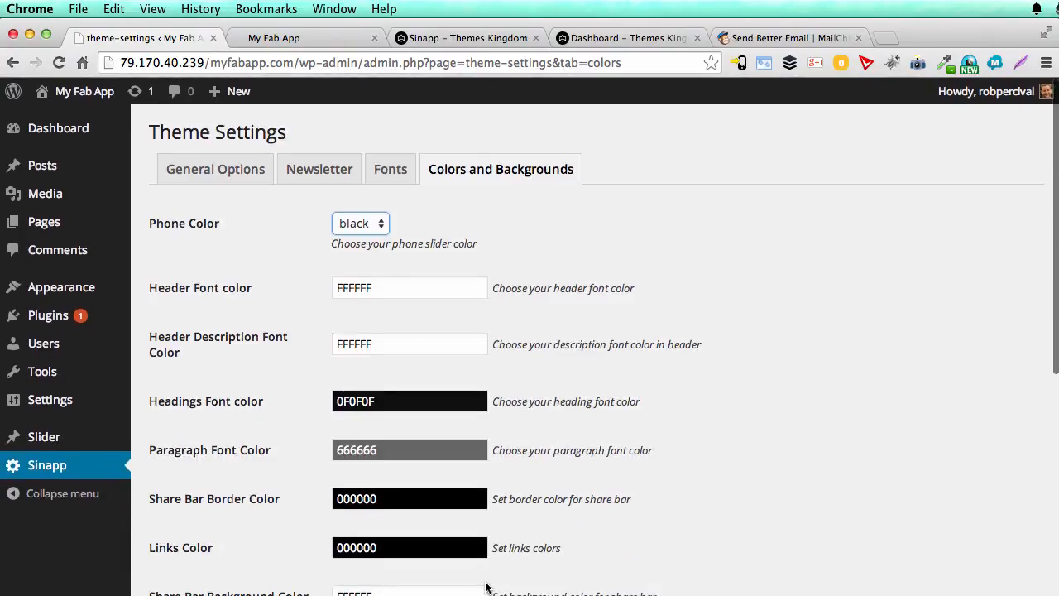
Step: Set the Phone Color to white and save the theme settings
{"action": "left_click", "coordinate": [361, 223]}
{"action": "left_click", "coordinate": [357, 239]}
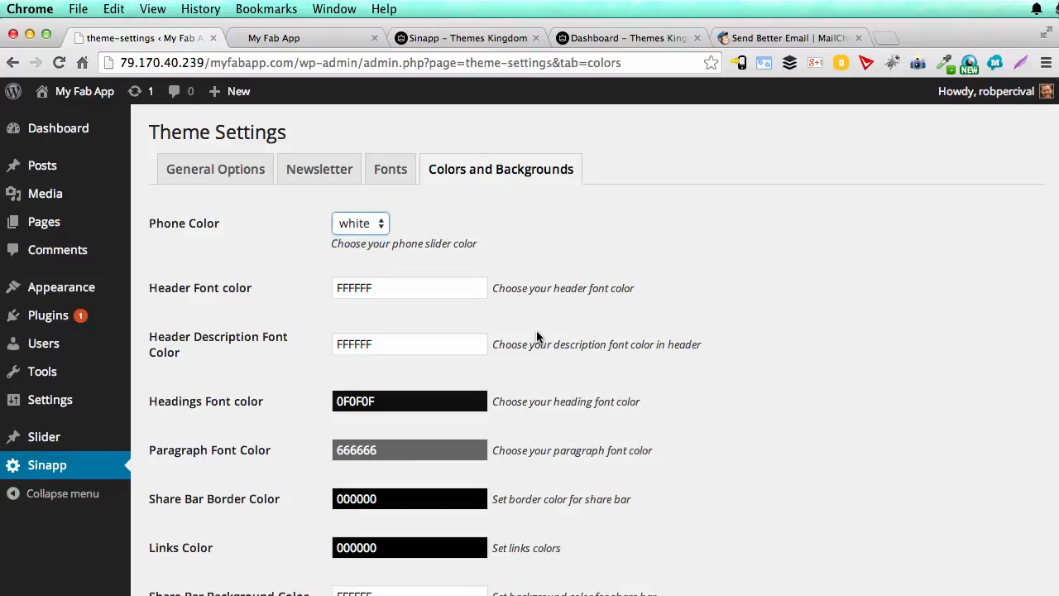
{"action": "scroll", "coordinate": [537, 332], "scroll_direction": "down", "scroll_amount": 5}
{"action": "left_click", "coordinate": [197, 504]}
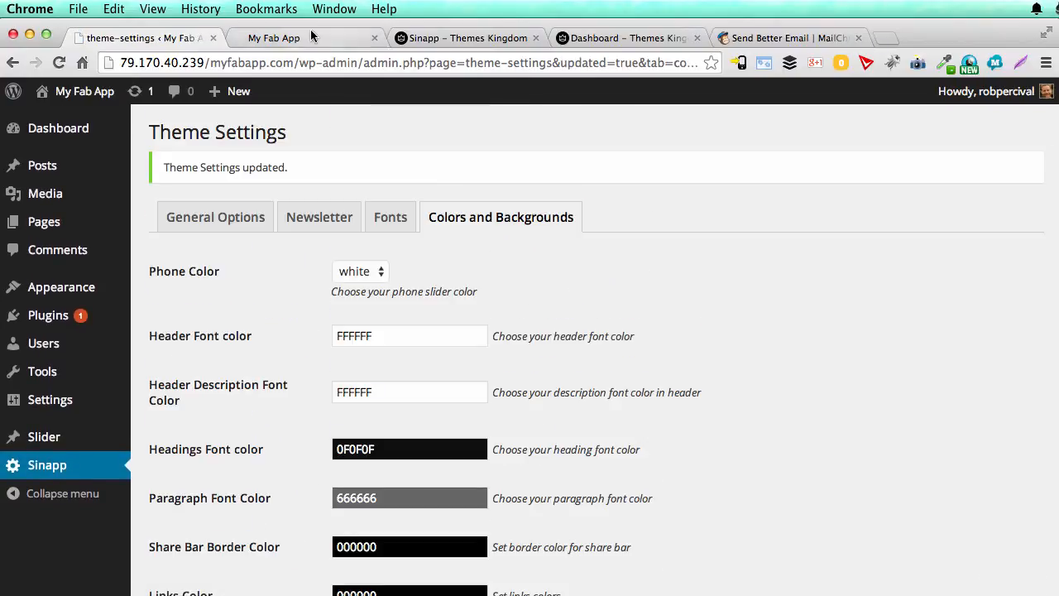
Step: Reload the live front page to check the phone color and the page content, and return to the theme settings
{"action": "left_click", "coordinate": [281, 38]}
{"action": "key", "text": "super+r"}
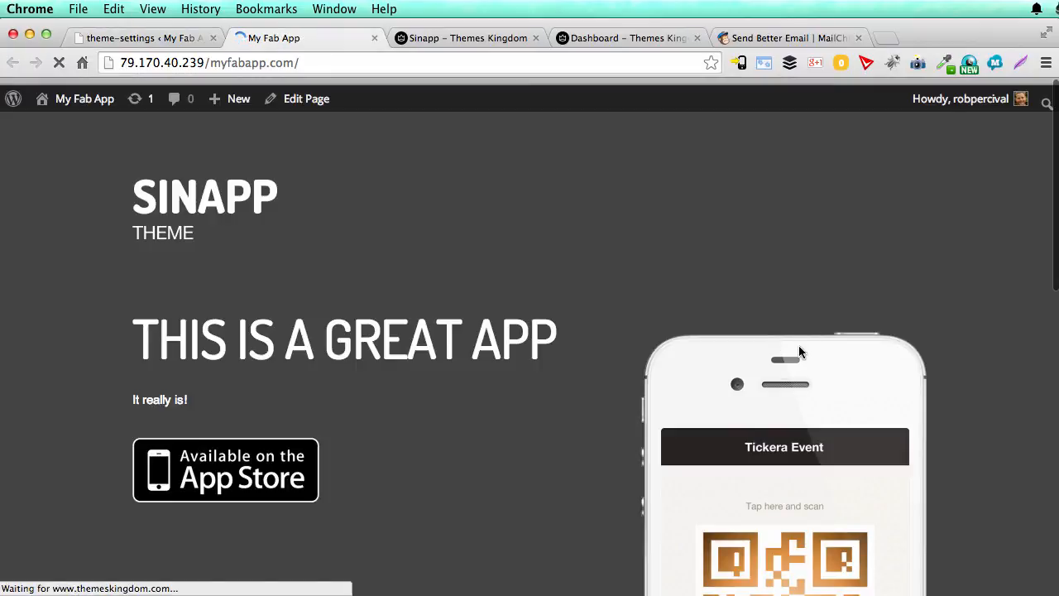
{"action": "scroll", "coordinate": [800, 352], "scroll_direction": "down", "scroll_amount": 4}
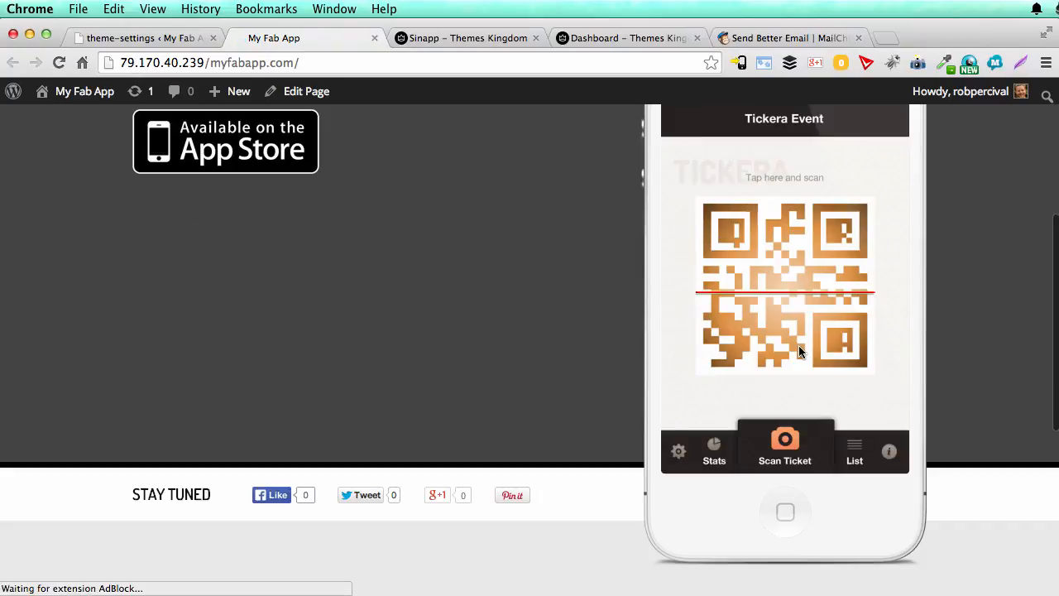
{"action": "scroll", "coordinate": [800, 351], "scroll_direction": "down", "scroll_amount": 2}
{"action": "scroll", "coordinate": [799, 352], "scroll_direction": "down", "scroll_amount": 3}
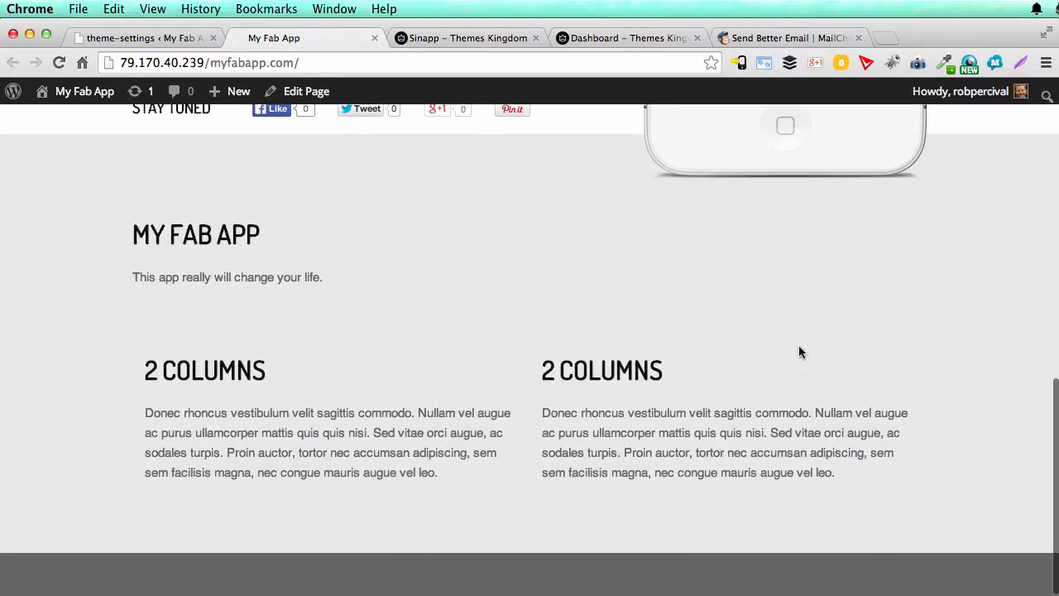
{"action": "scroll", "coordinate": [798, 352], "scroll_direction": "up", "scroll_amount": 7}
{"action": "key", "text": "ctrl+shift+Tab"}
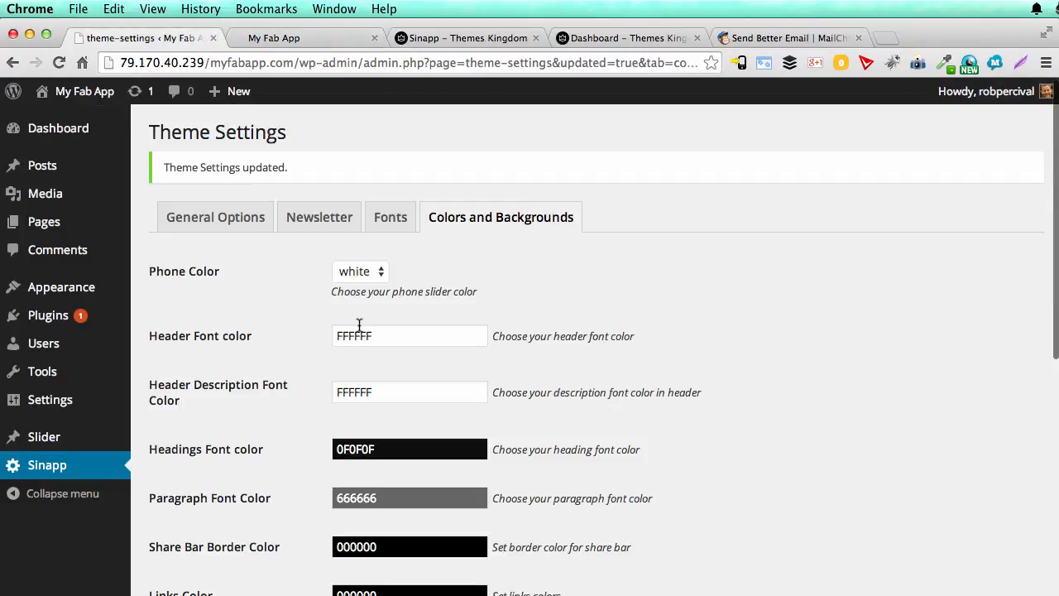
Step: Open Slide 1 from the theme's list of slides for editing
{"action": "mouse_move", "coordinate": [48, 440]}
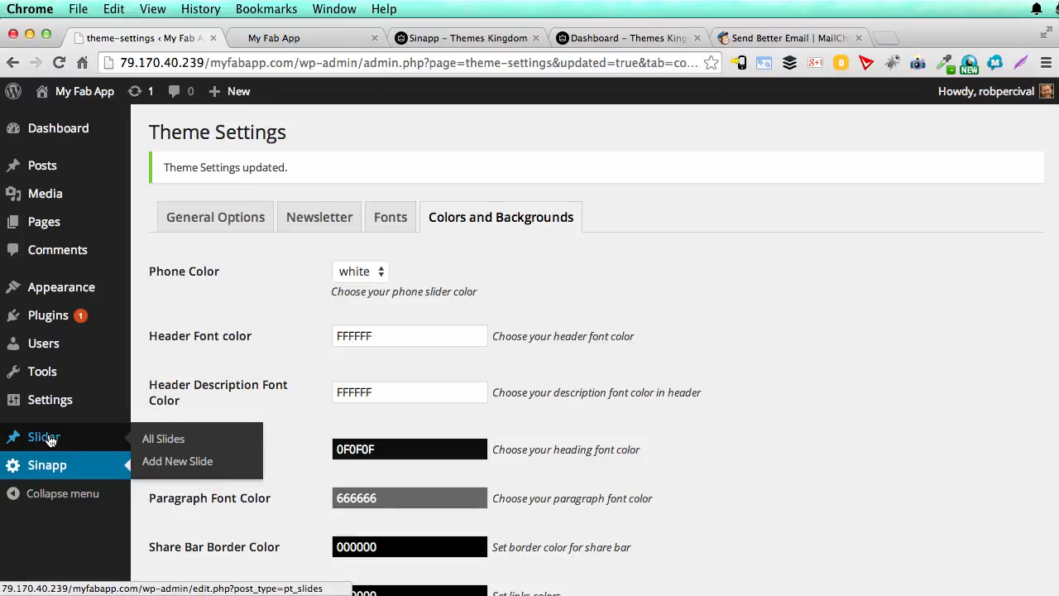
{"action": "left_click", "coordinate": [50, 440]}
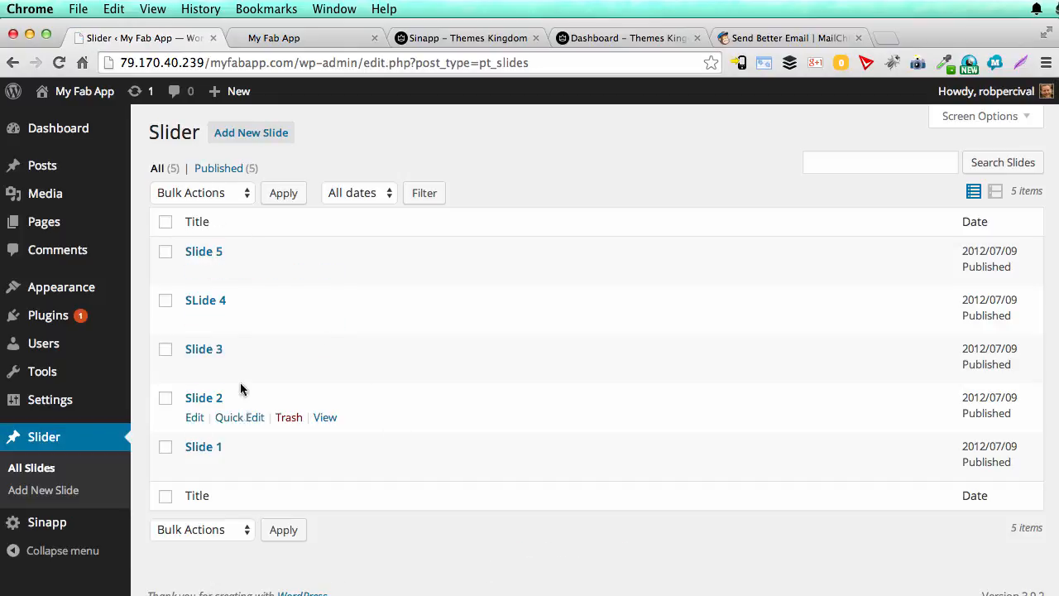
{"action": "left_click", "coordinate": [212, 453]}
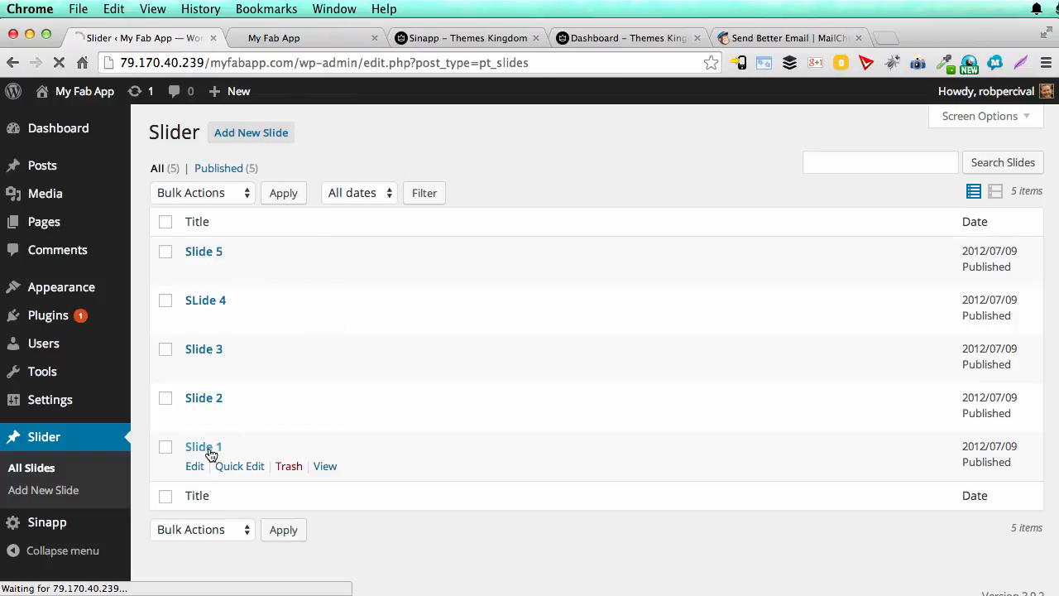
Step: View the rotating phone slides on the live front page and return to the Slide 1 editor
{"action": "left_click", "coordinate": [307, 39]}
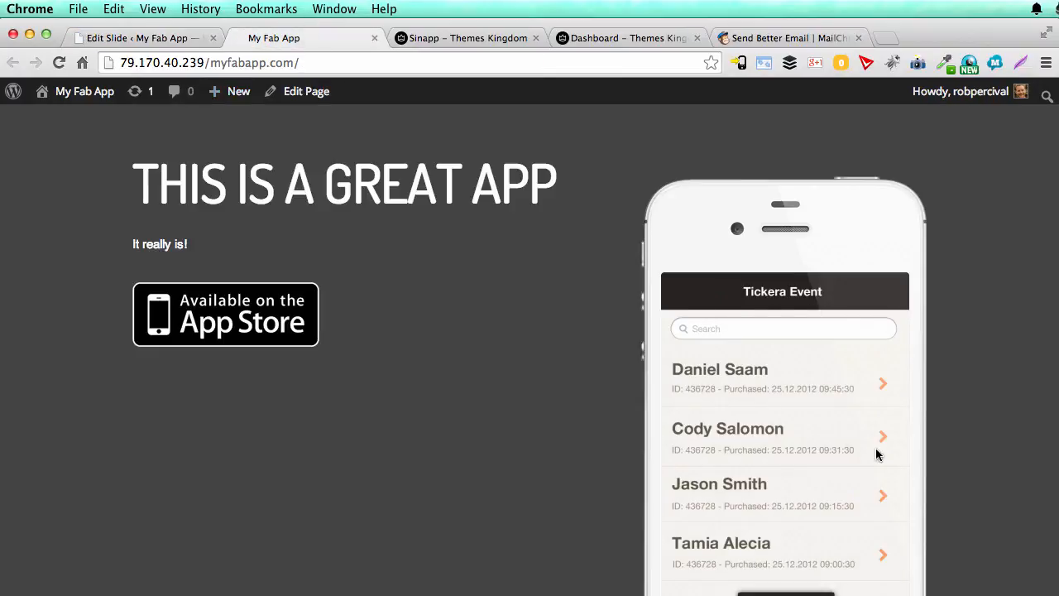
{"action": "scroll", "coordinate": [880, 454], "scroll_direction": "down", "scroll_amount": 5}
{"action": "scroll", "coordinate": [837, 431], "scroll_direction": "up", "scroll_amount": 4}
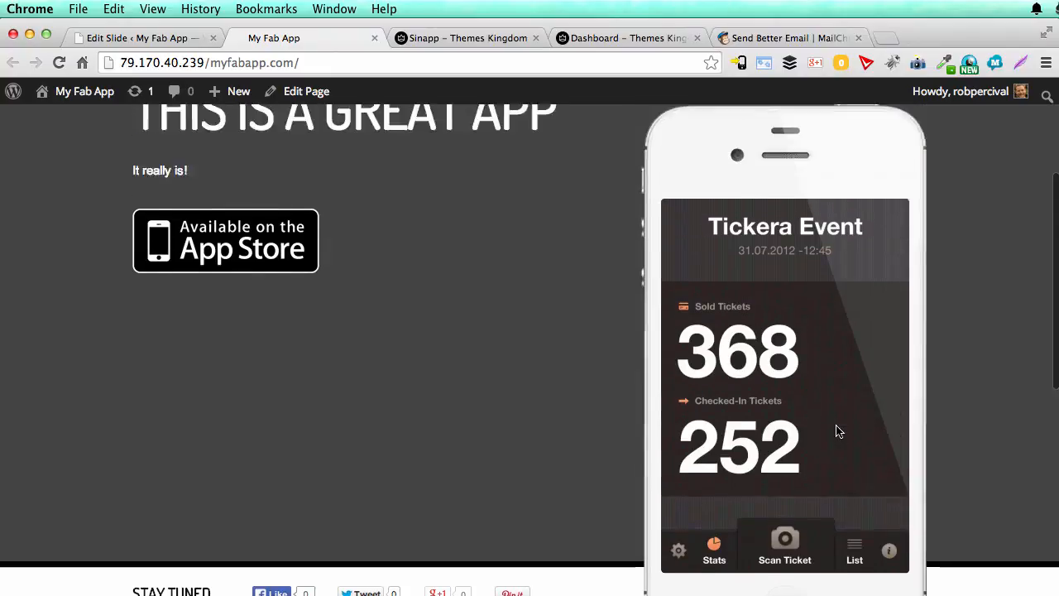
{"action": "left_click", "coordinate": [141, 39]}
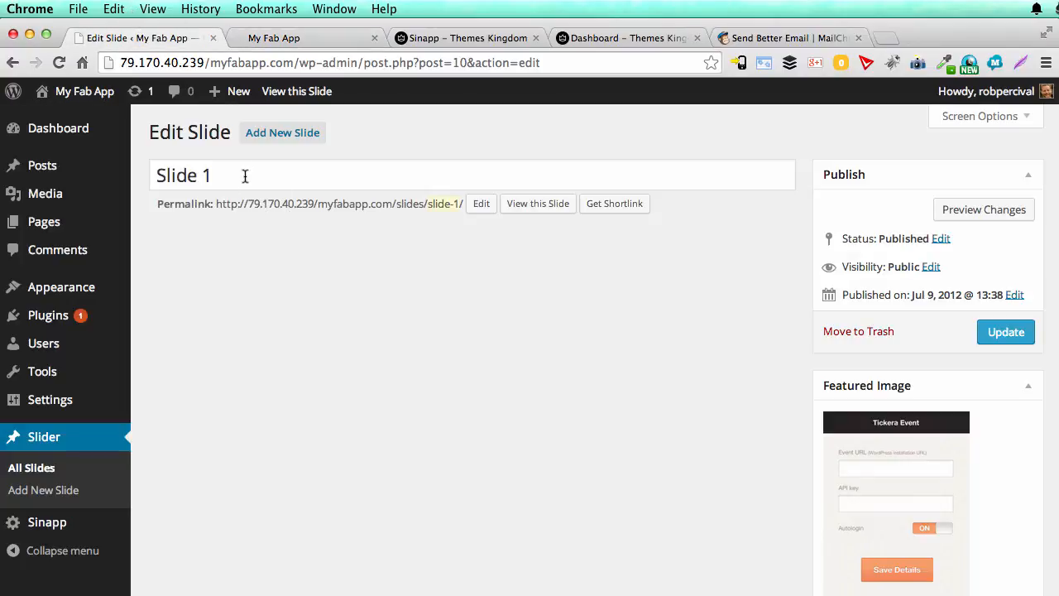
Step: Check the upload option for Slide 1's featured image and set the selected Tickera Event "Save Details" screenshot from the Media Library
{"action": "scroll", "coordinate": [422, 306], "scroll_direction": "down", "scroll_amount": 4}
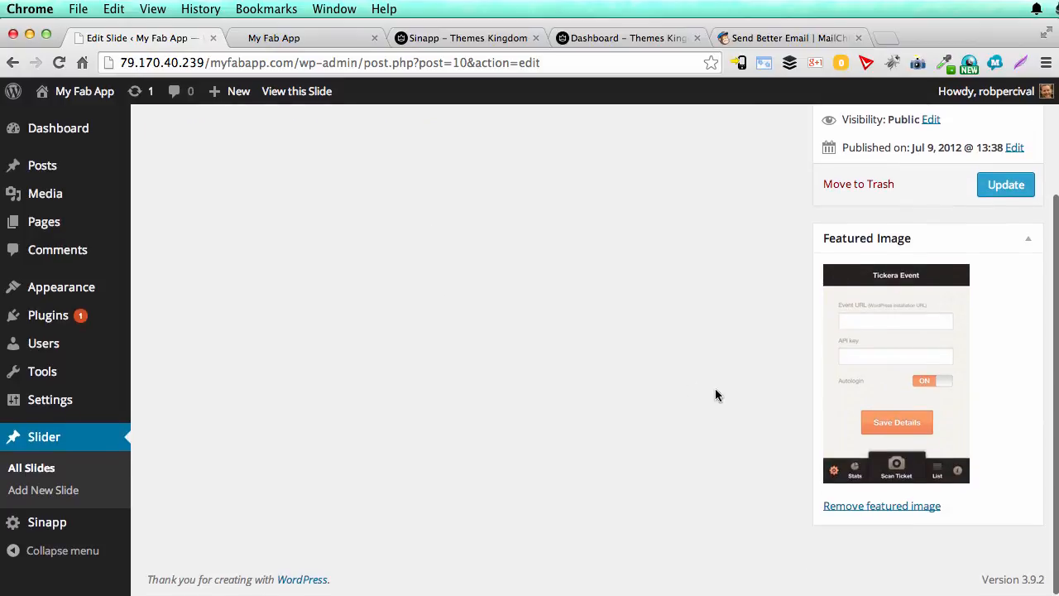
{"action": "left_click", "coordinate": [893, 321]}
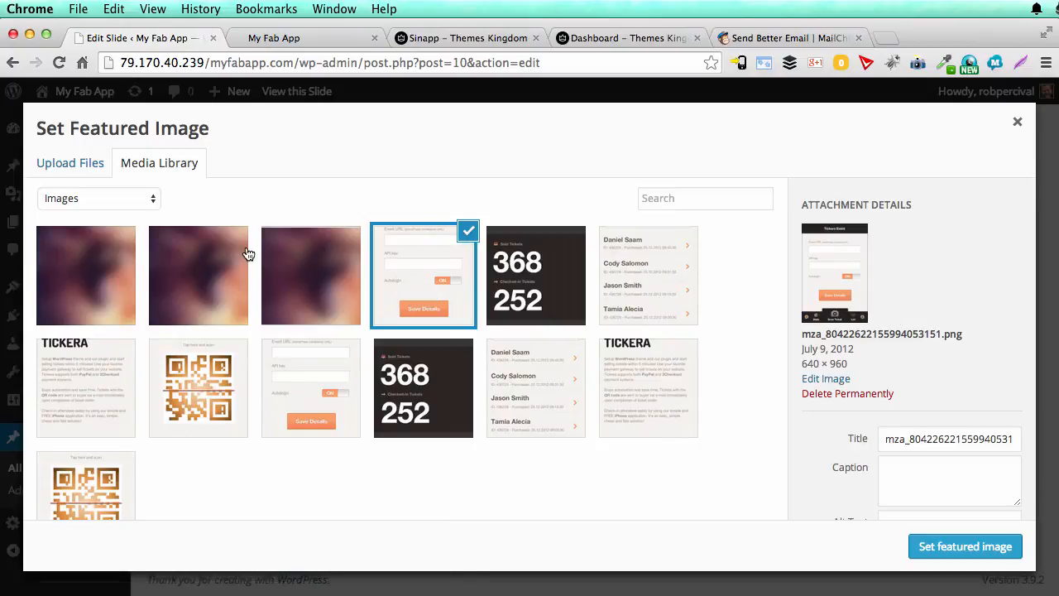
{"action": "left_click", "coordinate": [83, 169]}
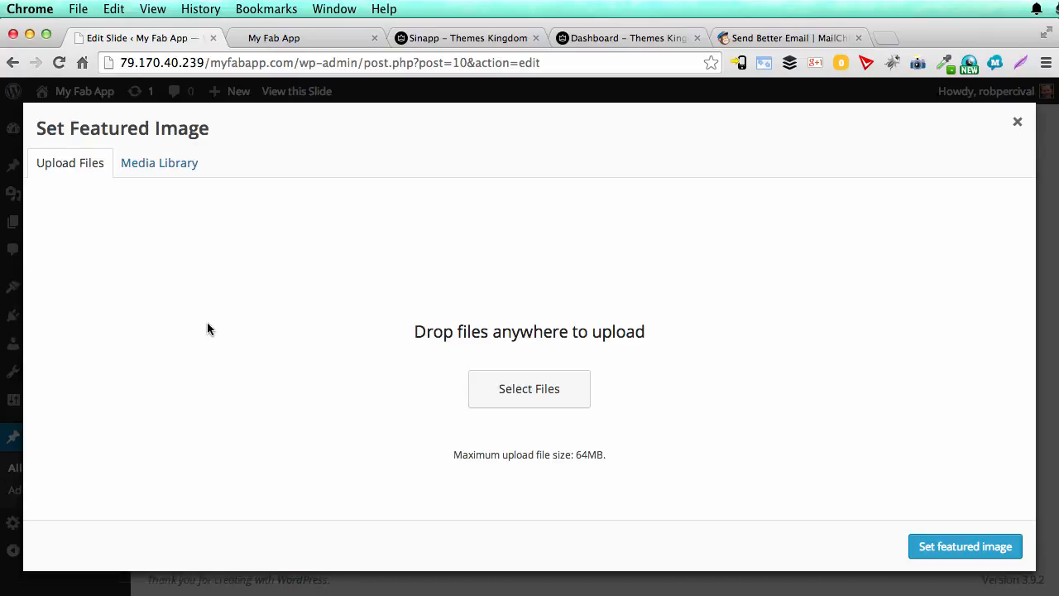
{"action": "left_click", "coordinate": [155, 163]}
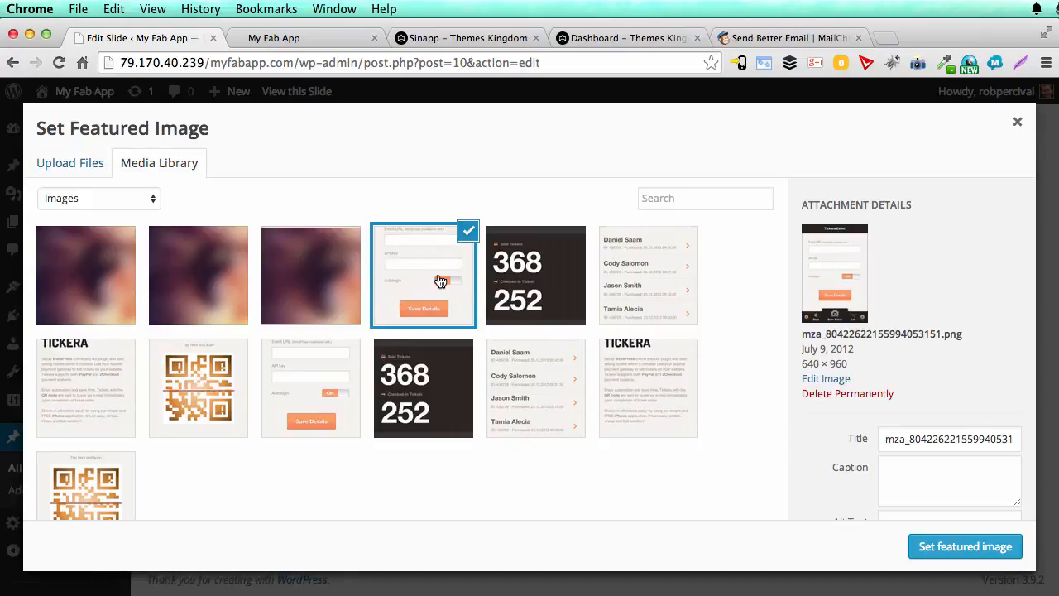
{"action": "left_click", "coordinate": [962, 547]}
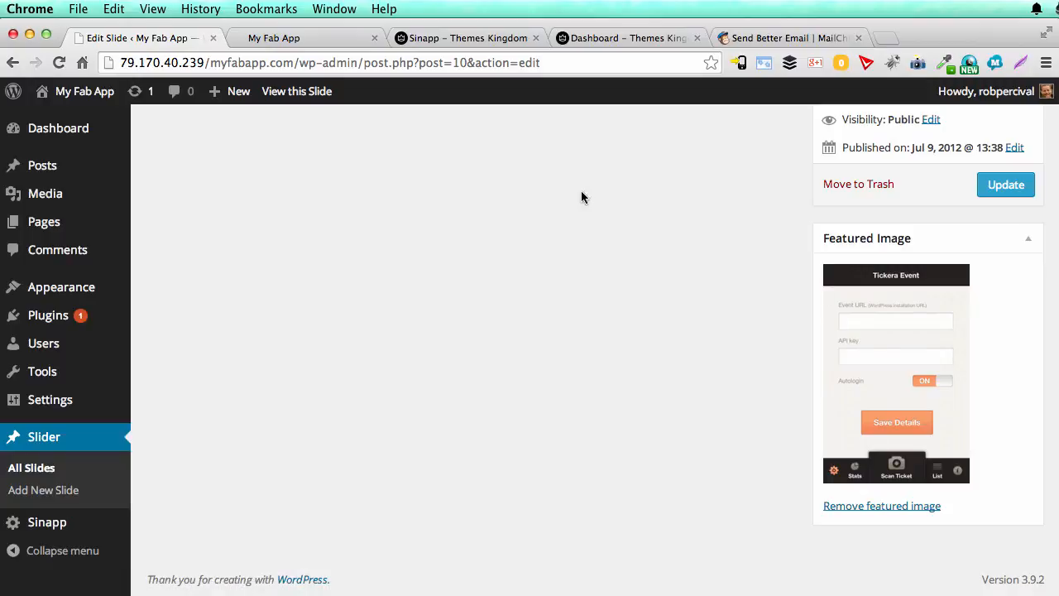
Step: Look over the live front page from the app headline and phone slider down to the two-column text section
{"action": "key", "text": "ctrl+Tab"}
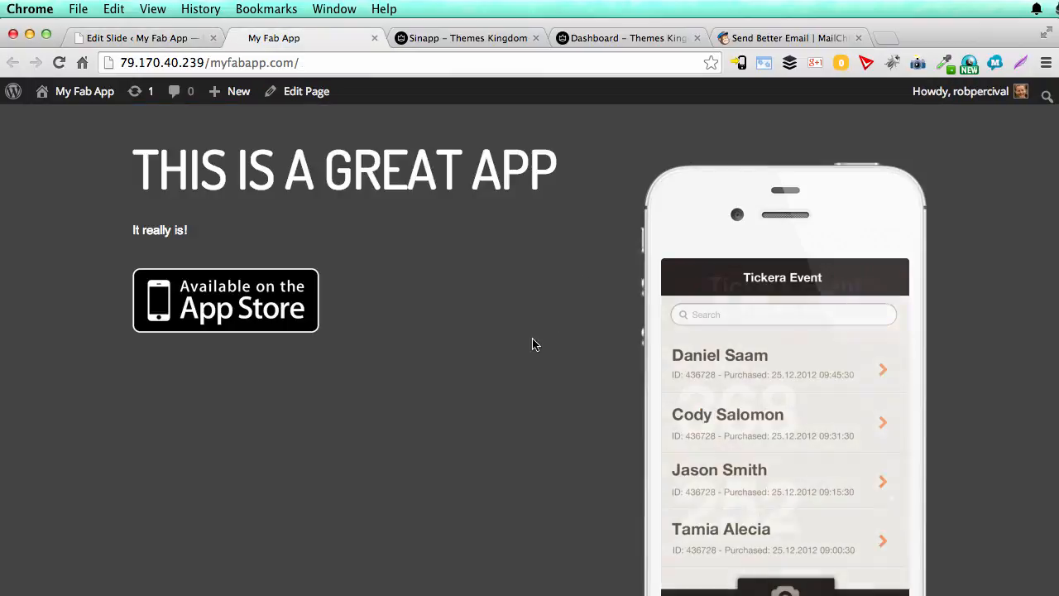
{"action": "scroll", "coordinate": [533, 344], "scroll_direction": "down", "scroll_amount": 3}
{"action": "scroll", "coordinate": [534, 344], "scroll_direction": "down", "scroll_amount": 5}
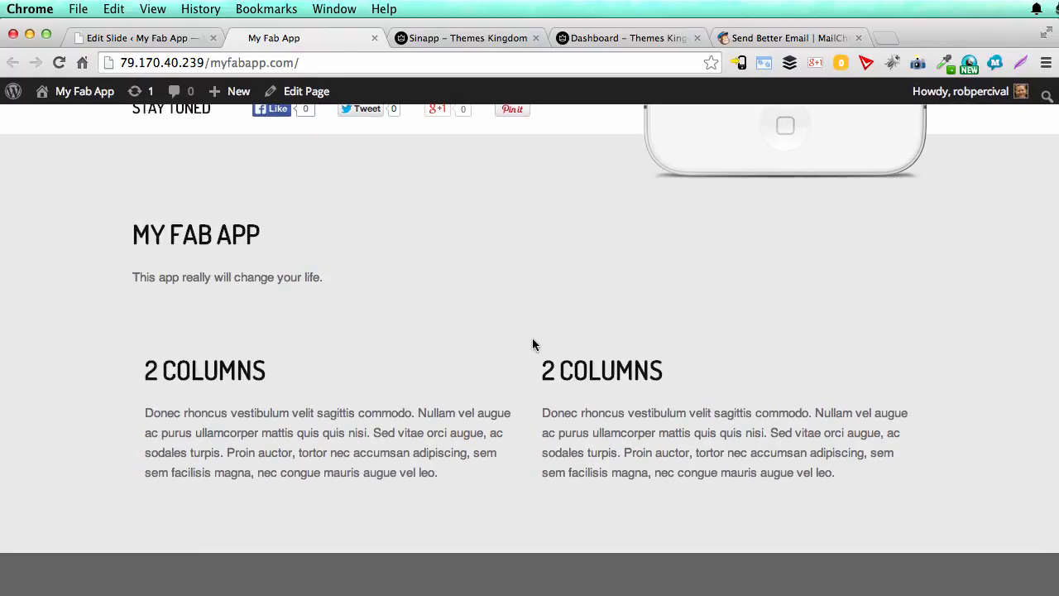
{"action": "scroll", "coordinate": [533, 340], "scroll_direction": "up", "scroll_amount": 10}
{"action": "scroll", "coordinate": [579, 286], "scroll_direction": "up", "scroll_amount": 8}
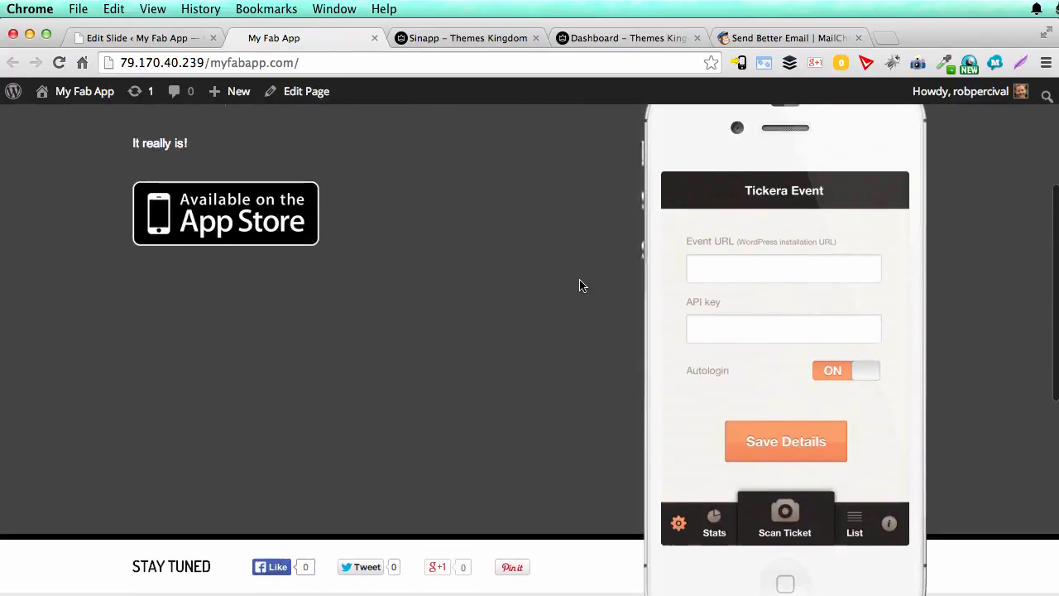
{"action": "scroll", "coordinate": [579, 285], "scroll_direction": "up", "scroll_amount": 3}
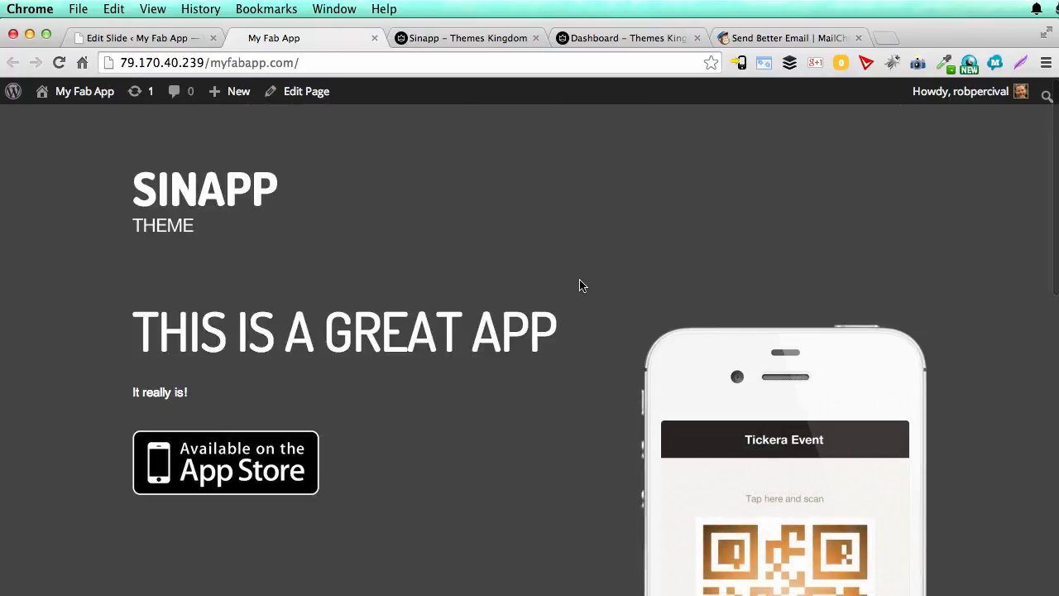